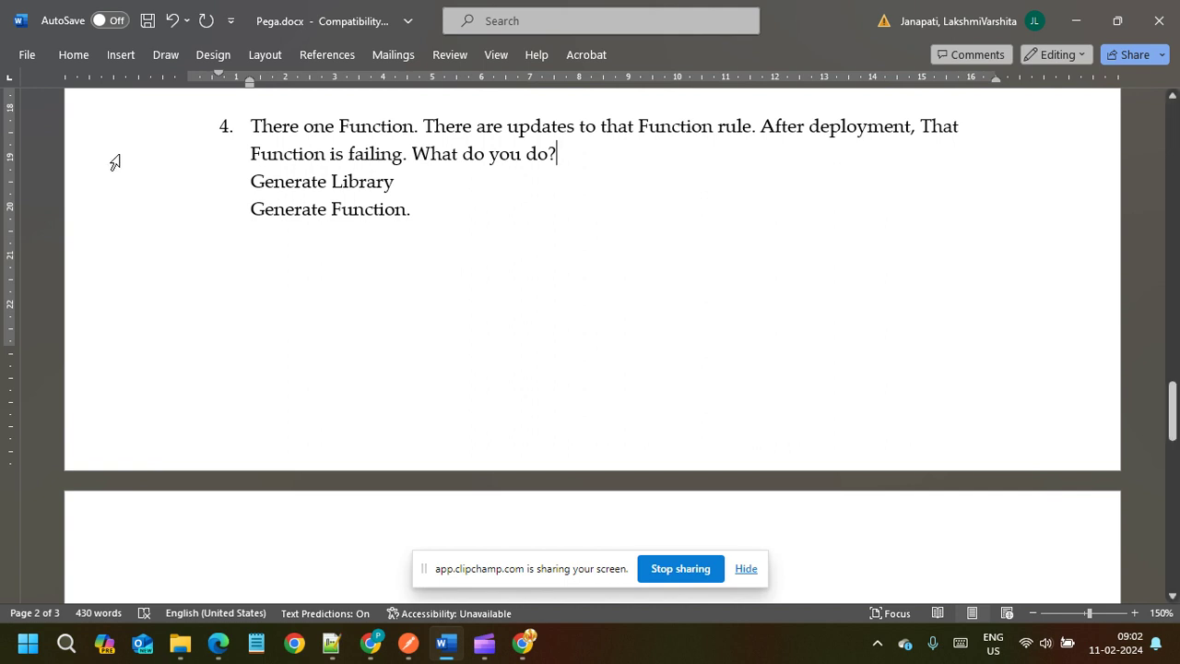
Read through question 4 about the Function rule failing after deployment, including its answer lines on generating the library and function
click(442, 179)
click(426, 126)
drag(755, 126, 476, 127)
click(851, 131)
click(905, 127)
click(570, 155)
click(409, 181)
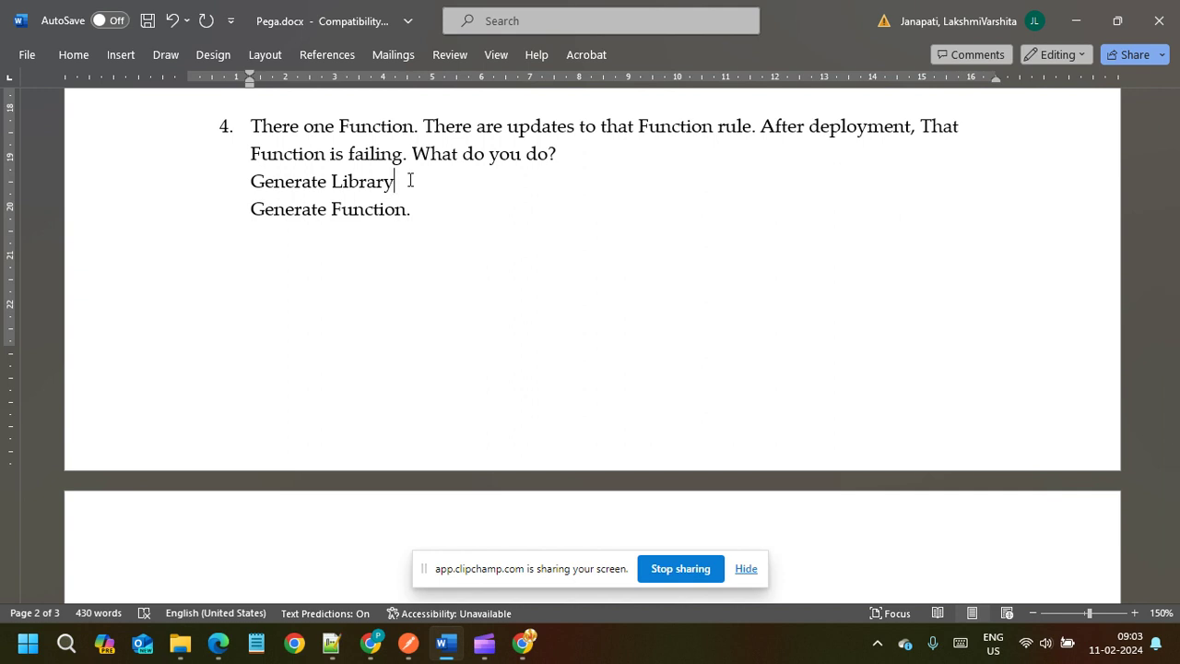
click(416, 209)
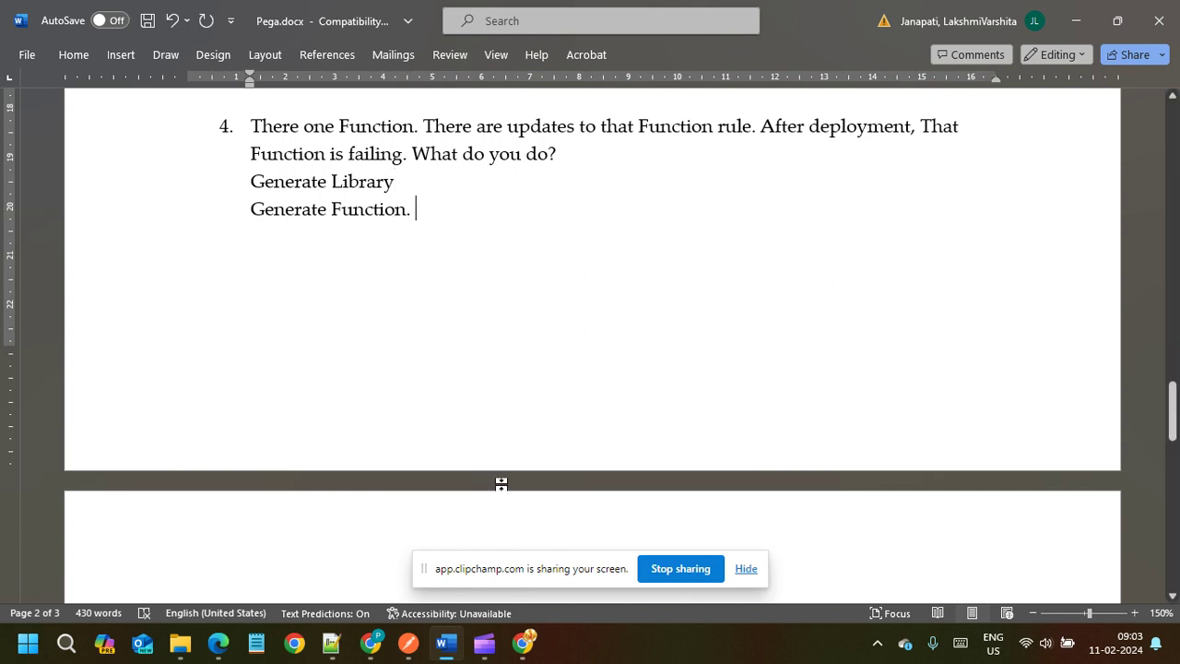
Switch to Pega Dev Studio in Chrome and list the Function rule instances from the Technical category of the records explorer
click(522, 643)
click(5, 298)
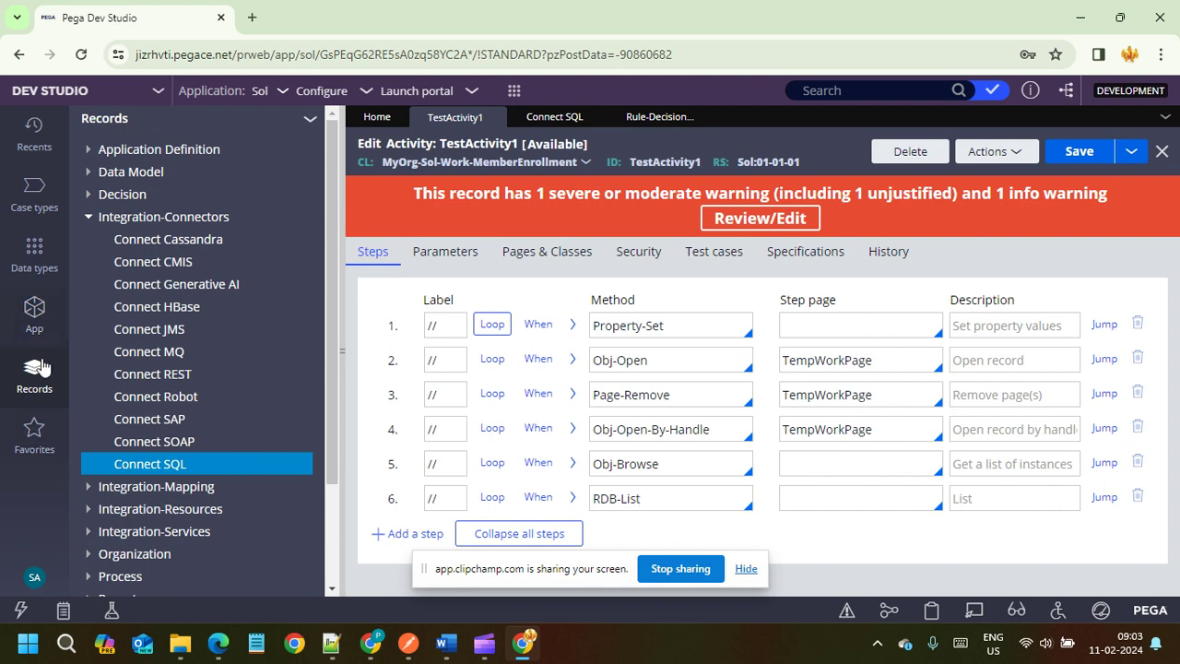
click(90, 219)
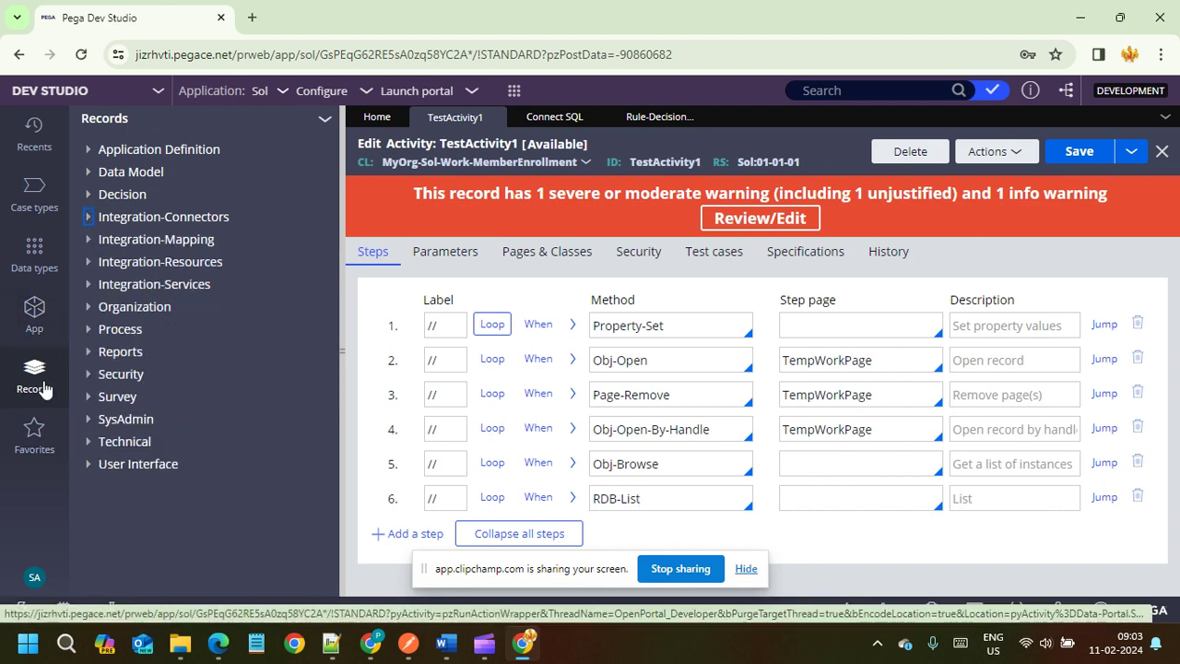
click(88, 443)
scroll(209, 412, down, 3)
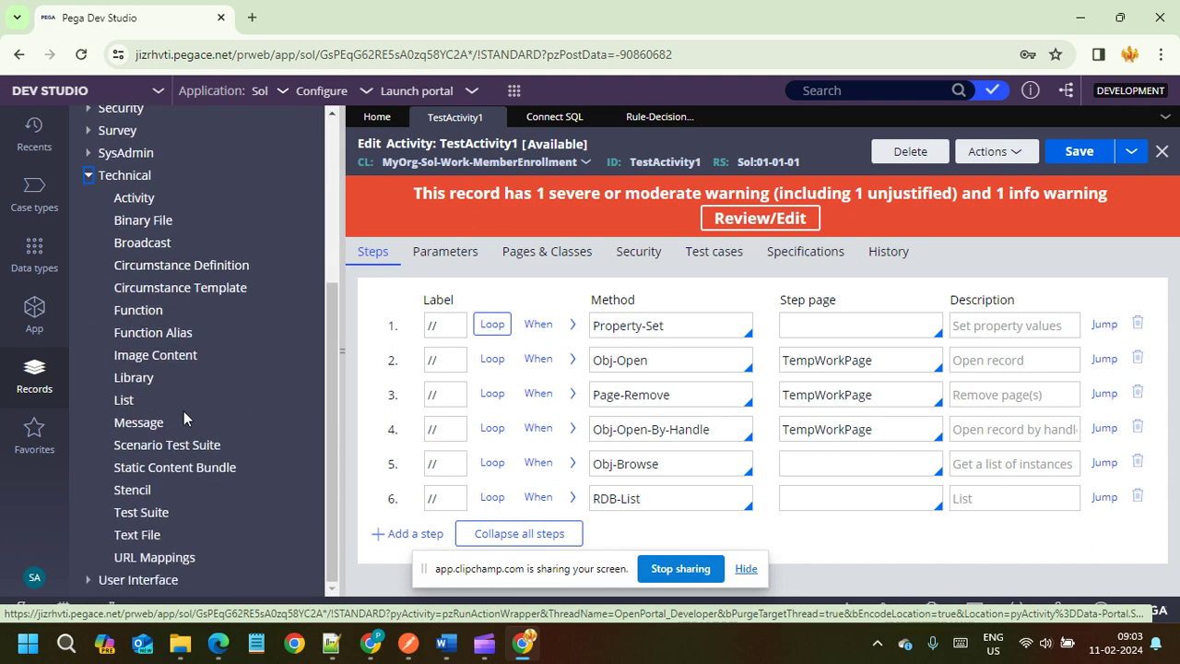
click(142, 310)
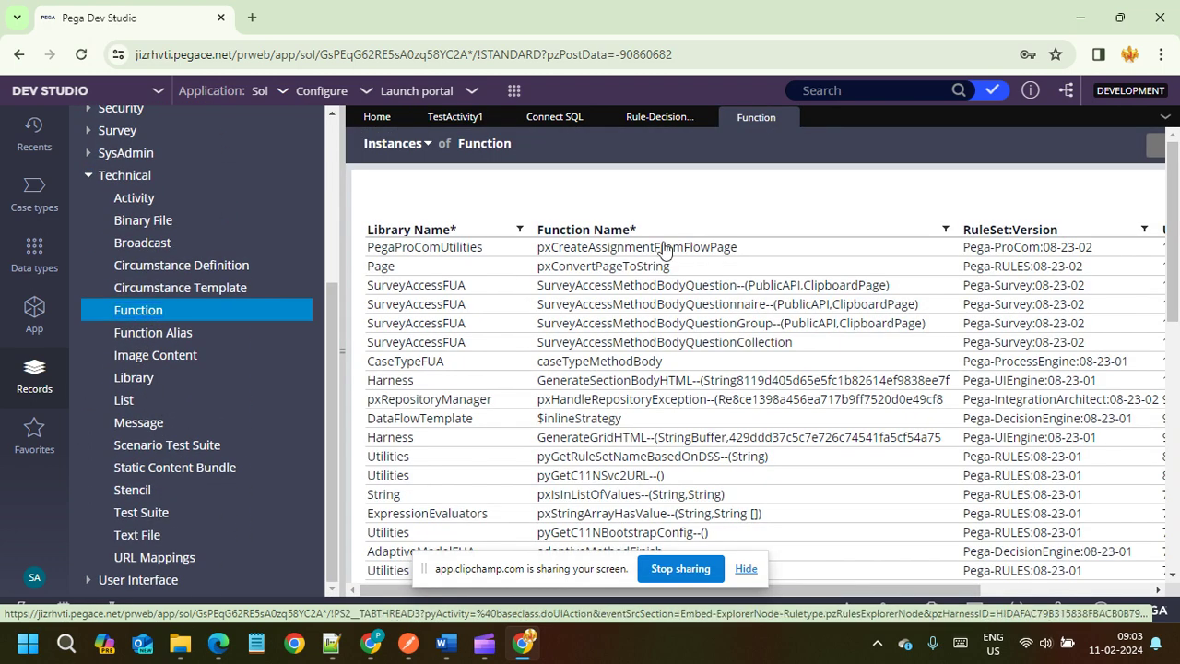
Open the pxConvertPageToString function, hide the explorer panel and show the rule's Java source and compilation options
click(608, 266)
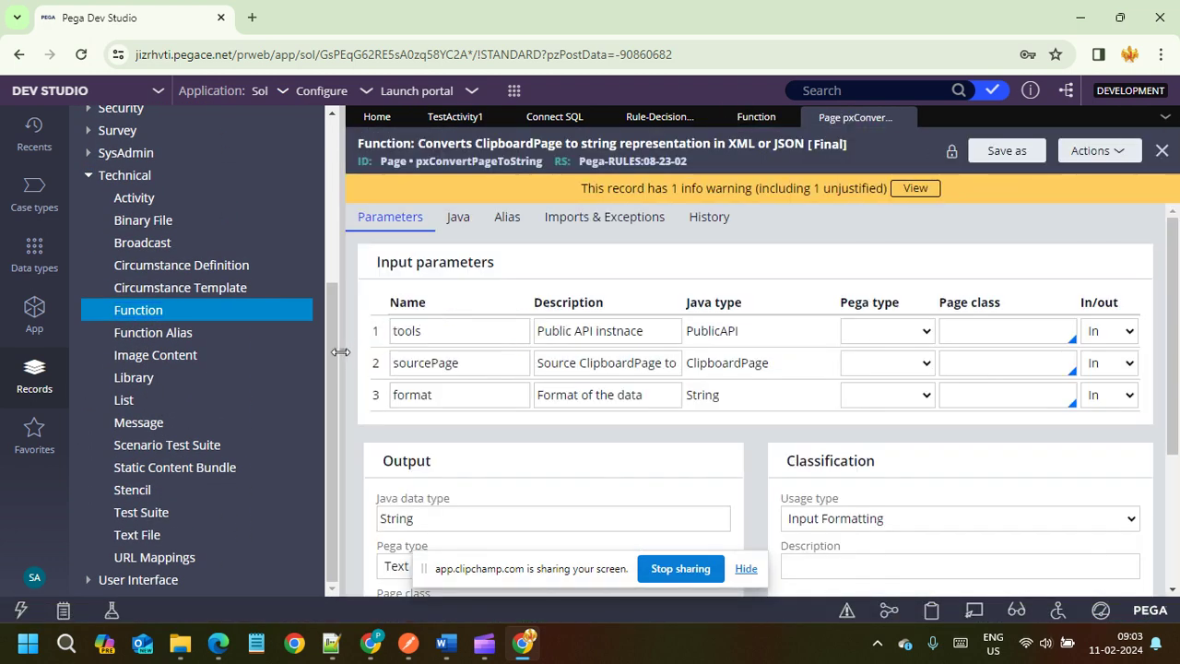
click(341, 352)
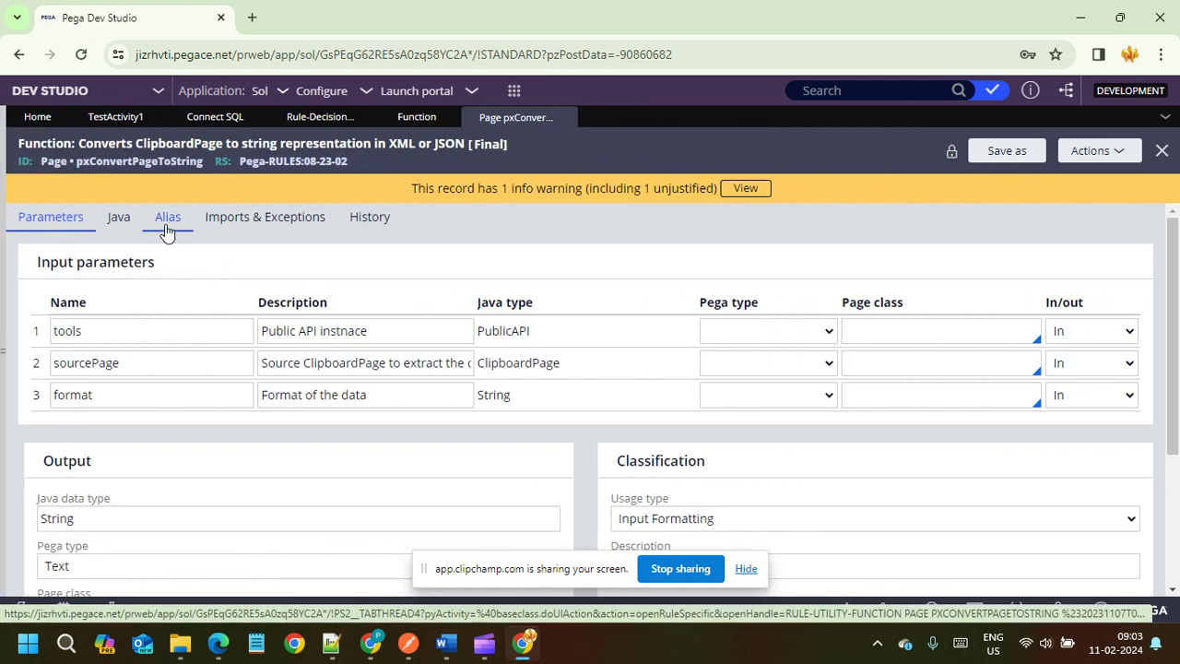
click(123, 223)
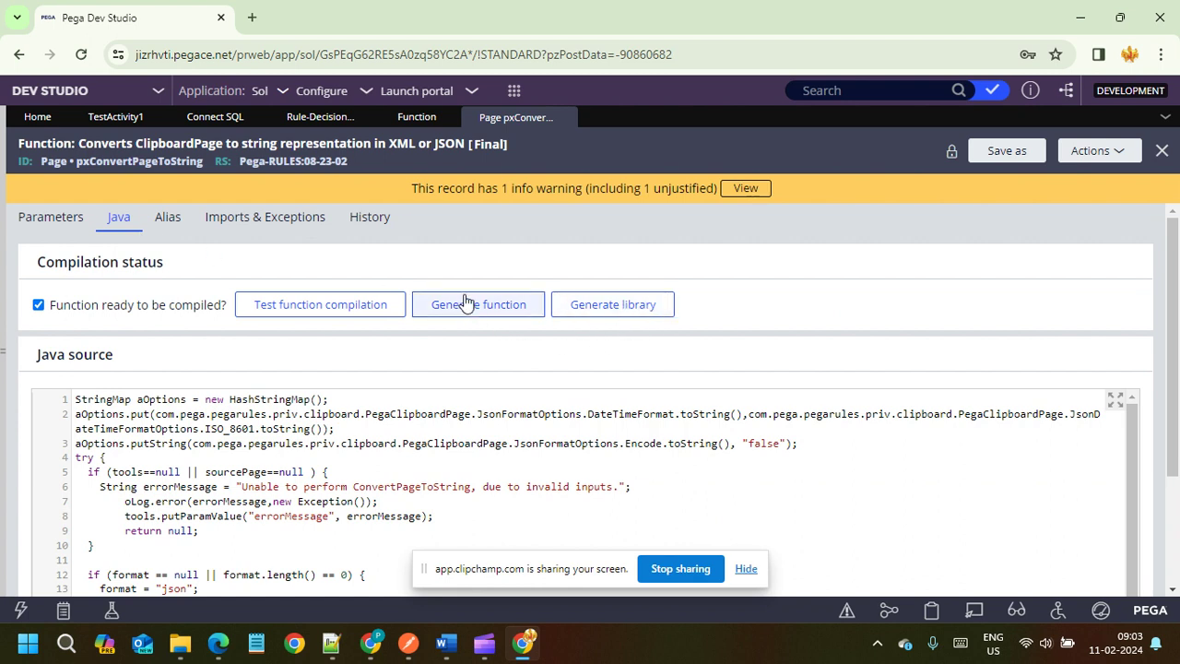
Generate the library and the function for pxConvertPageToString, dismissing each acknowledgement, and close the function record and the Function instances list
click(633, 306)
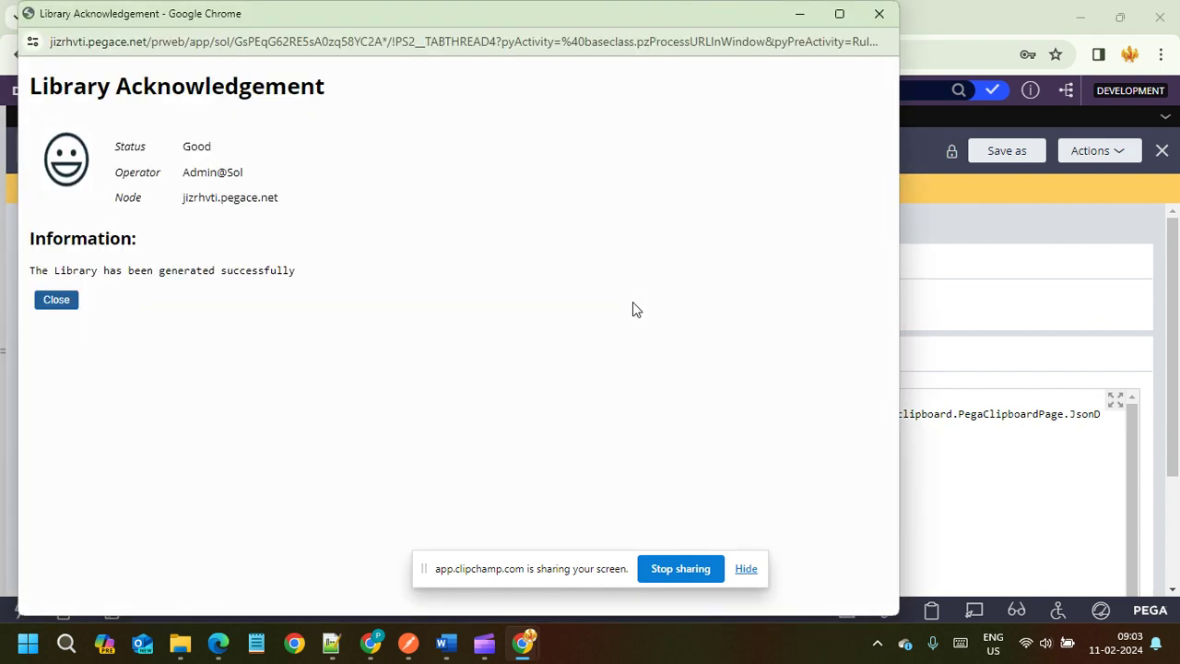
click(881, 13)
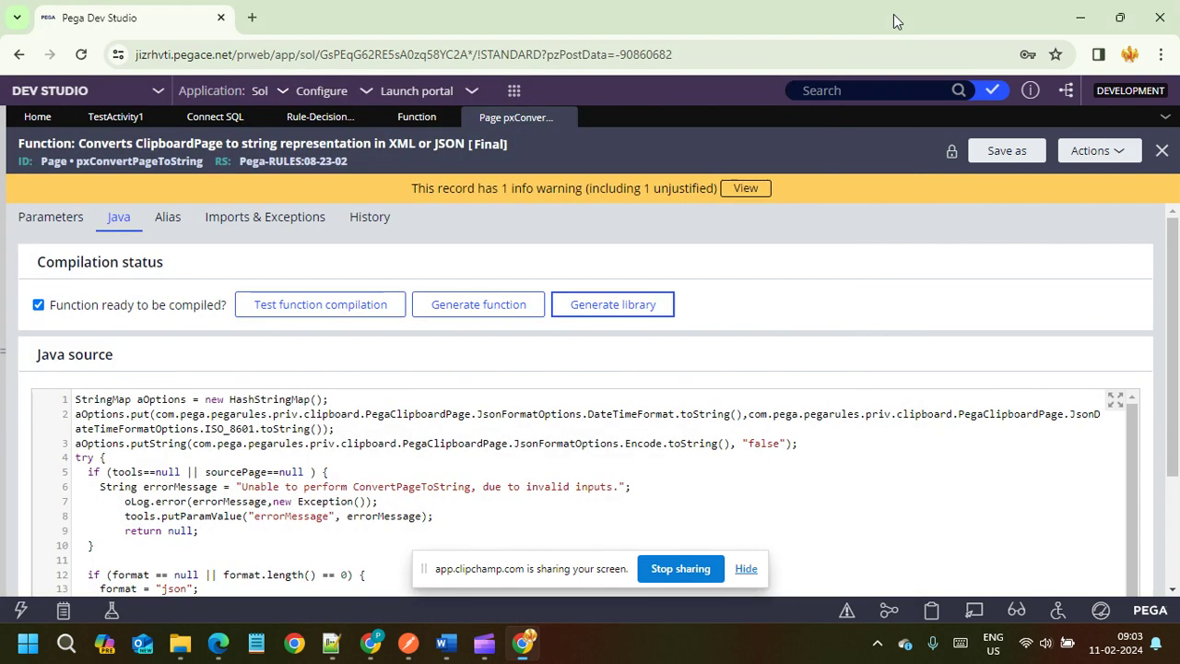
click(509, 303)
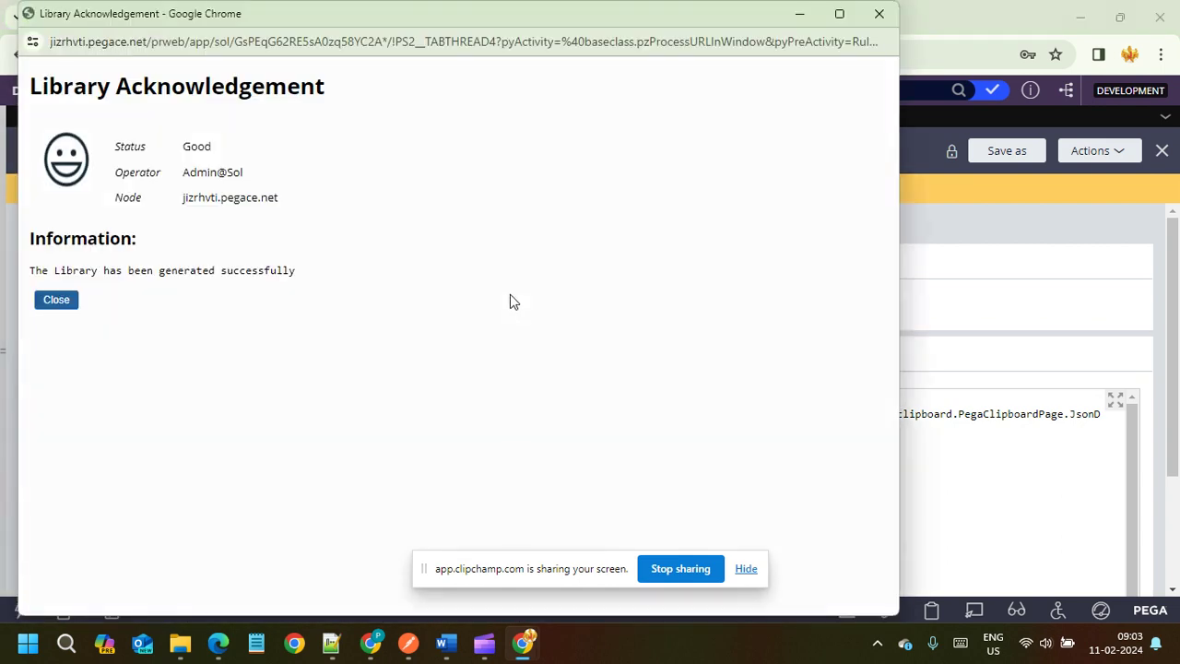
click(879, 14)
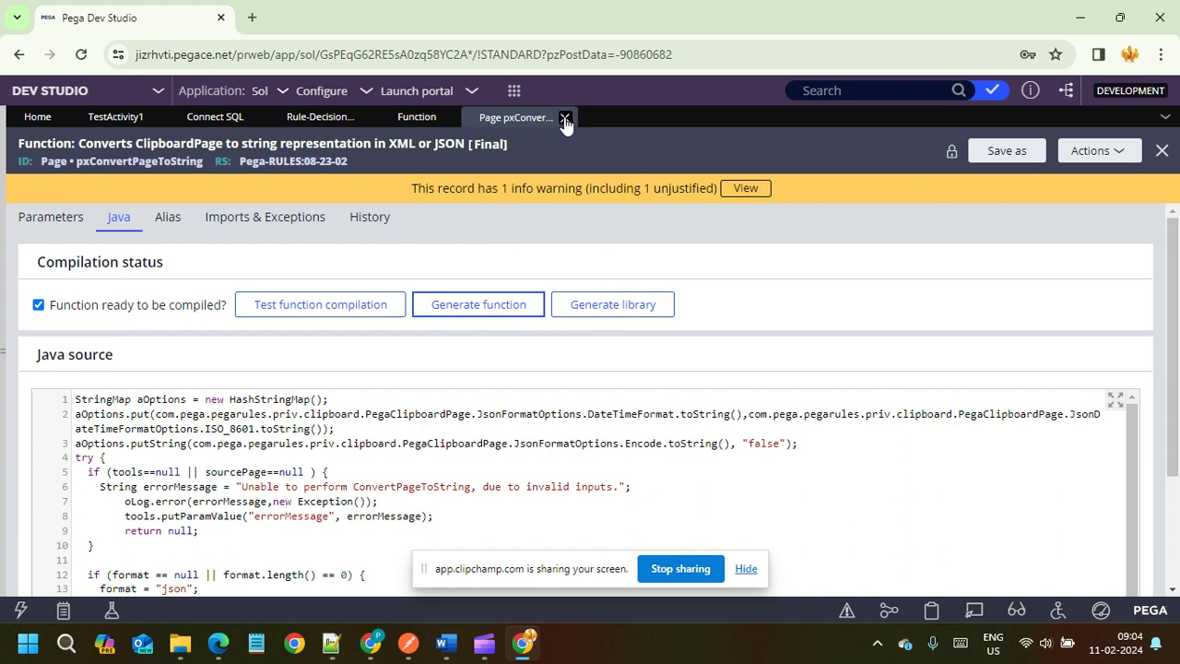
click(565, 118)
click(448, 118)
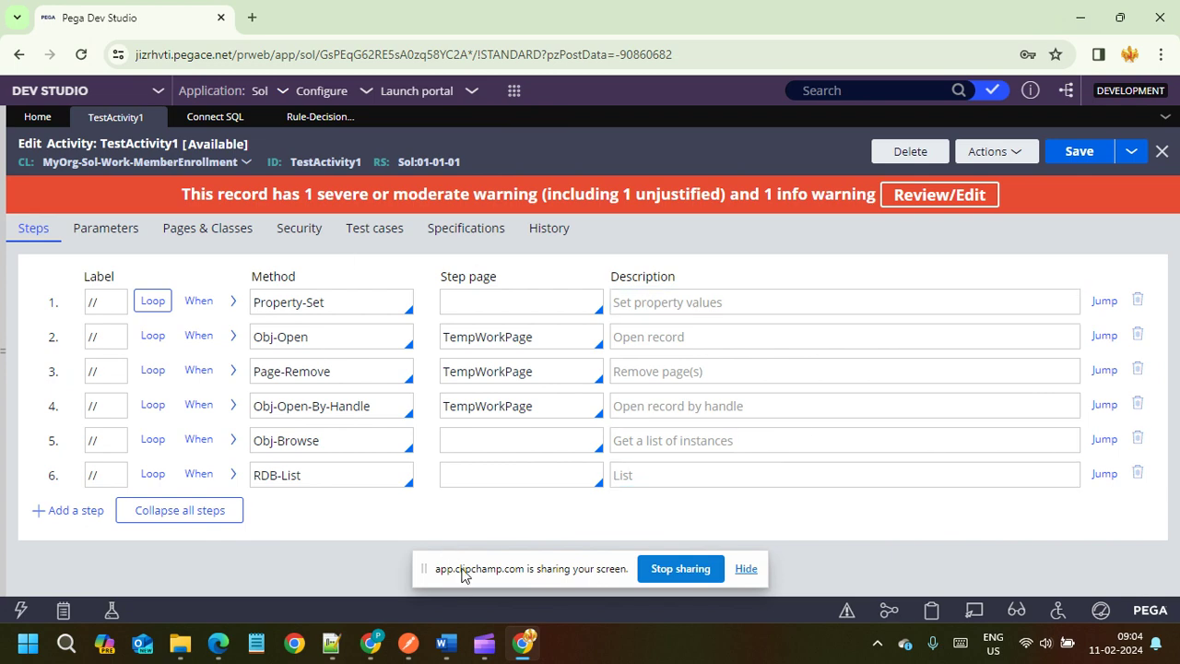
Switch back to Pega.docx in Word and read question 5 about fetching rarely updated data records from another application
click(443, 650)
scroll(471, 324, down, 4)
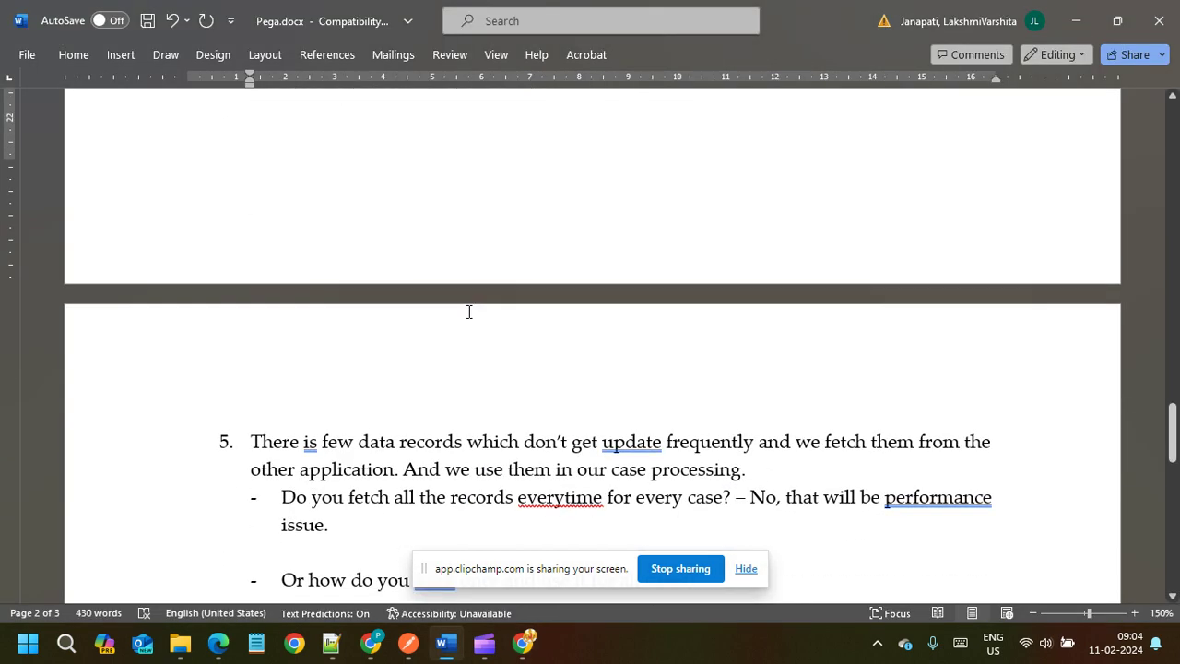
scroll(376, 312, up, 2)
scroll(379, 311, down, 5)
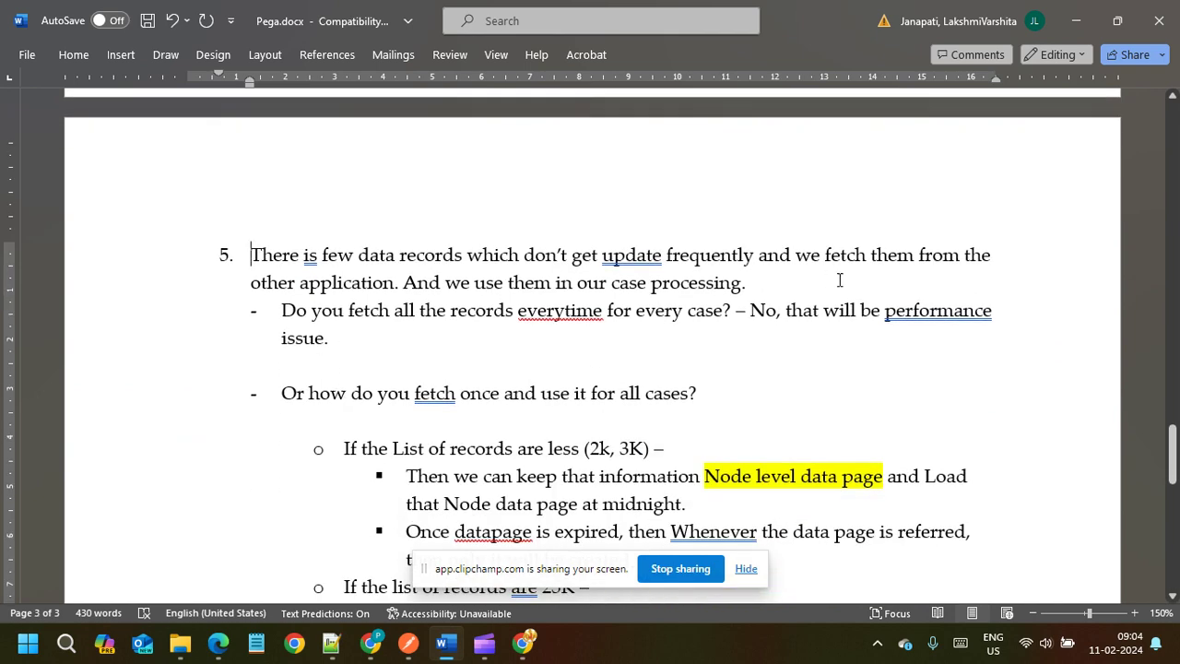
scroll(858, 321, down, 1)
scroll(858, 321, down, 2)
scroll(856, 320, up, 1)
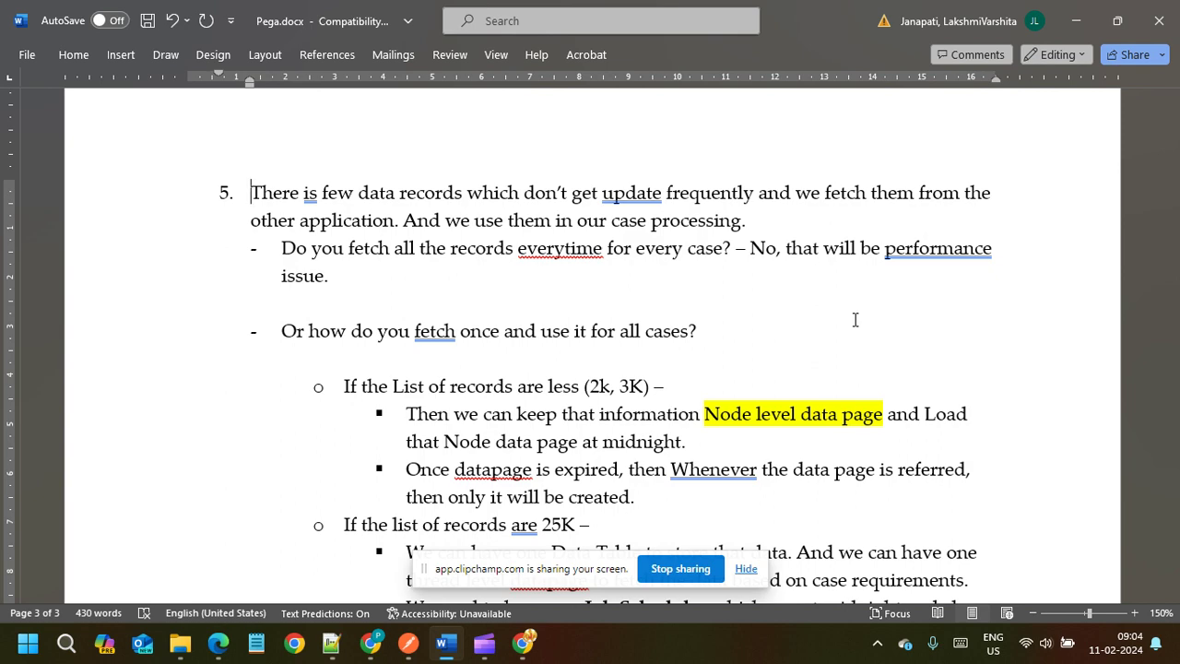
scroll(874, 379, up, 3)
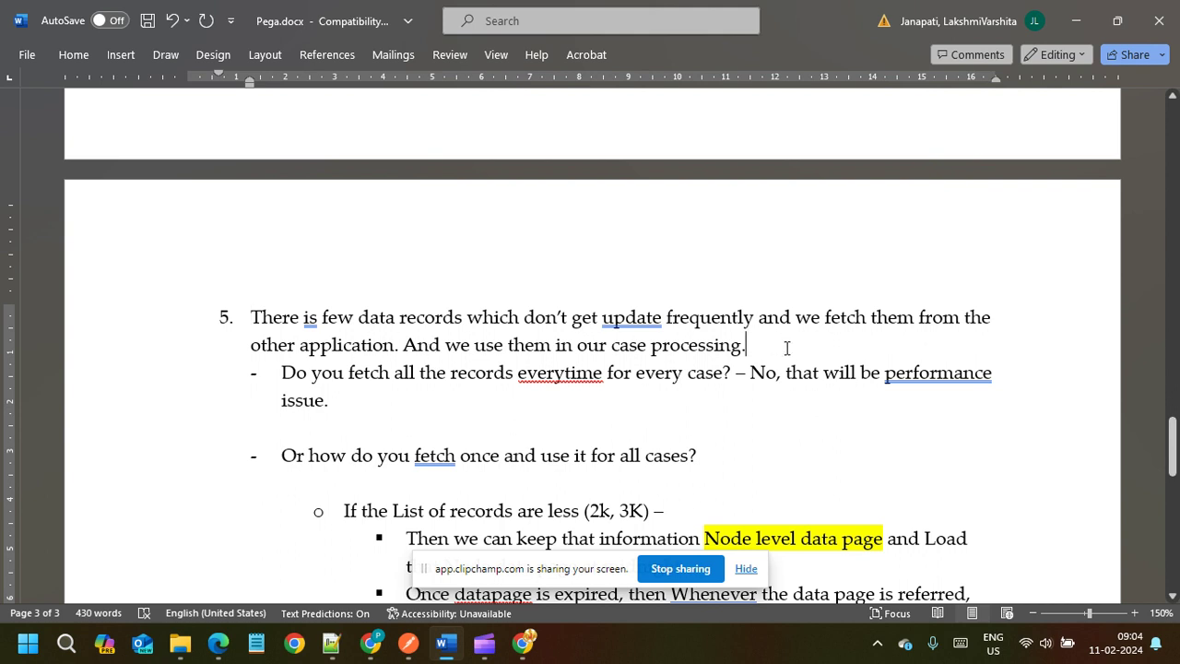
Insert five blank lines between "Or how do you fetch once and use it for all cases?" and the answers below it
click(395, 412)
click(315, 488)
key(Return)
key(Return)
key(Return)
key(Return)
key(Return)
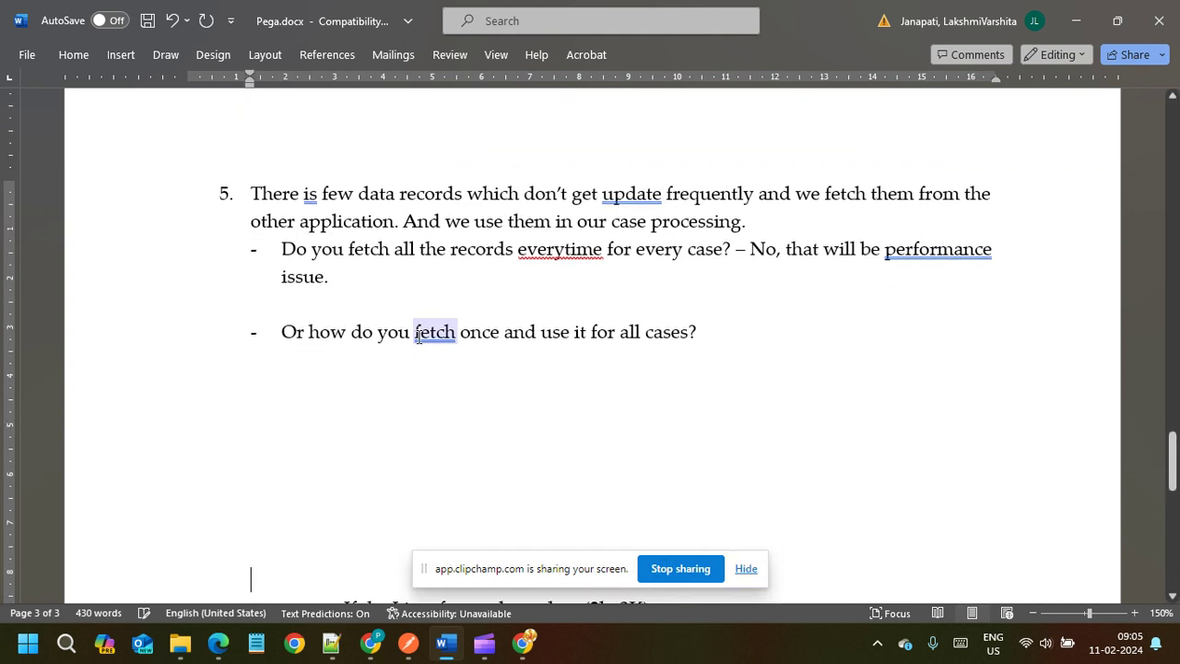
Examine question 5's scenario statement together with its sub-question on fetching the records once and using them for all cases
scroll(424, 369, up, 2)
click(415, 373)
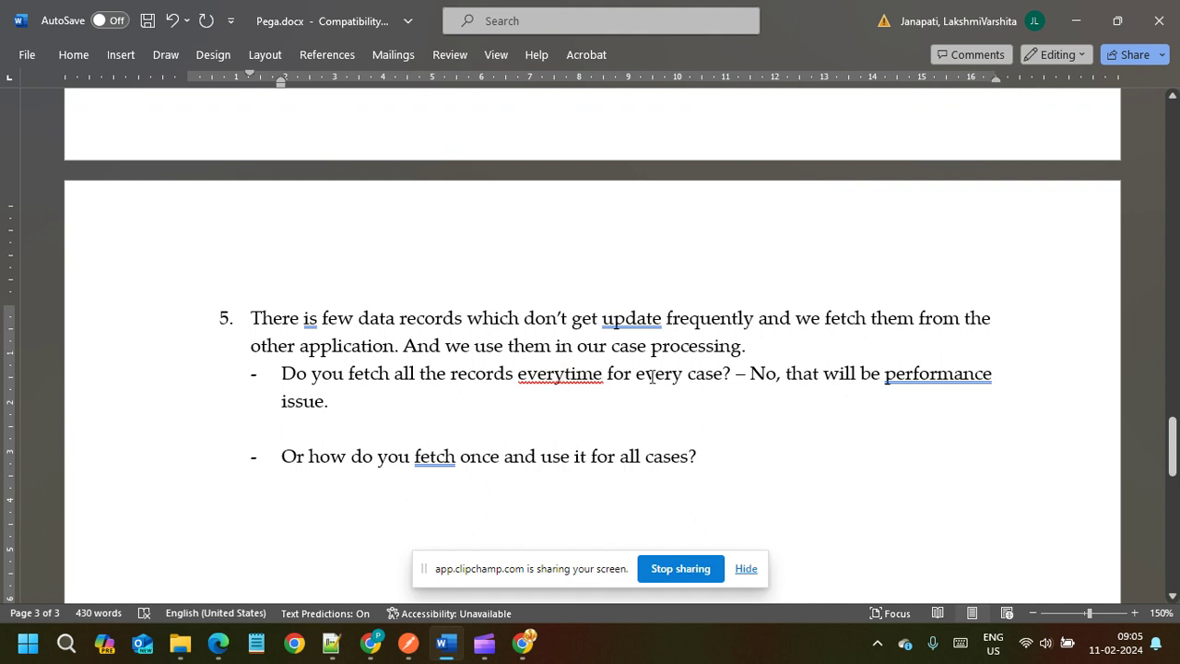
click(286, 454)
drag(704, 458, 306, 454)
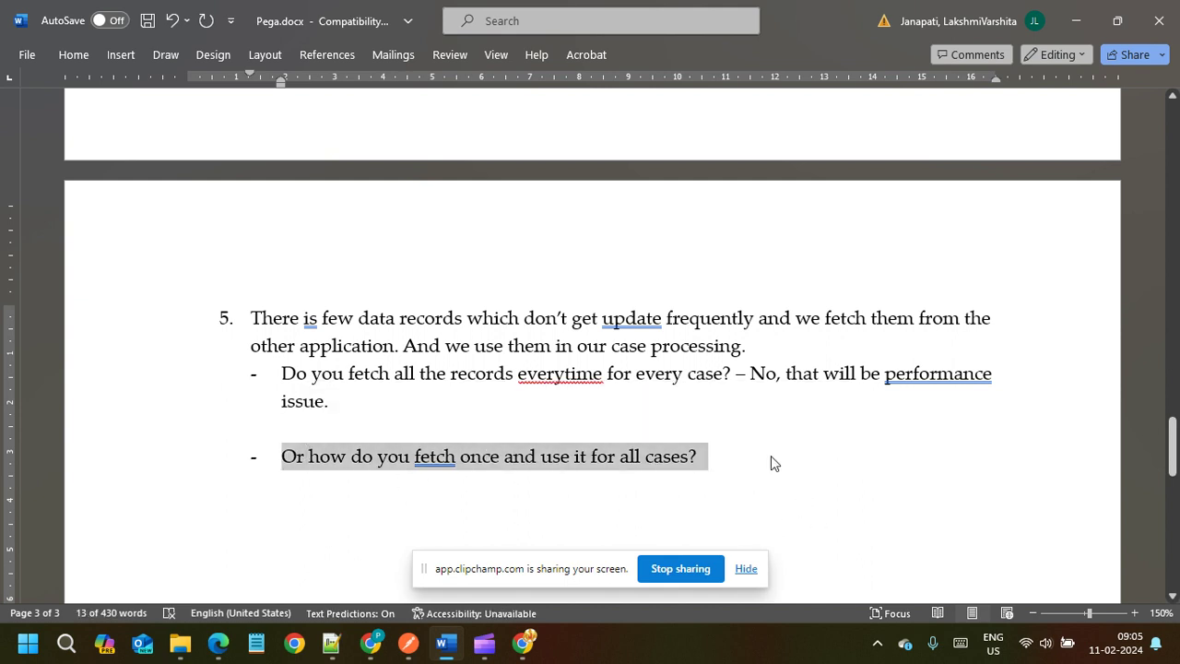
click(745, 453)
click(764, 350)
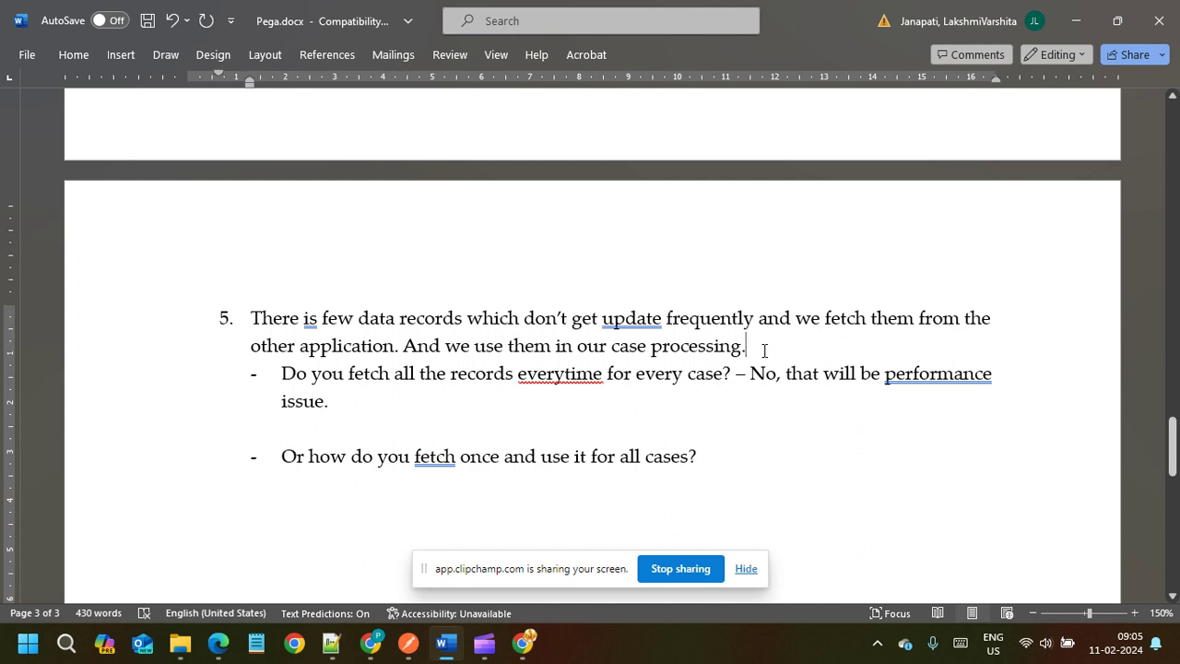
click(721, 457)
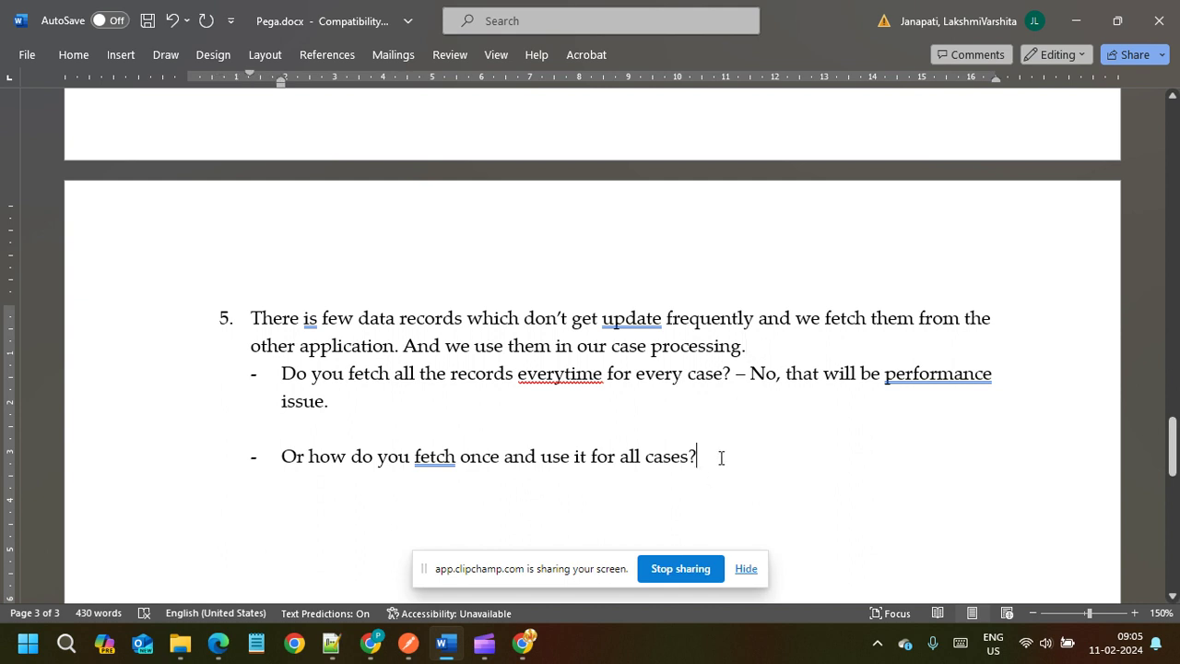
click(587, 320)
click(746, 569)
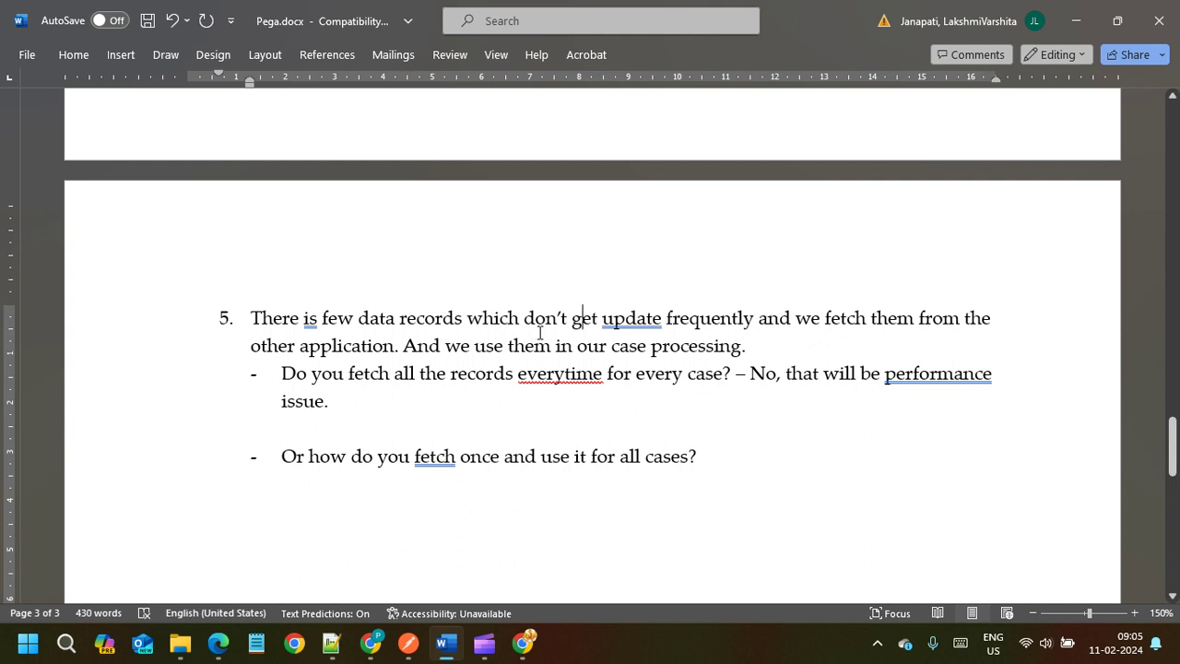
click(698, 455)
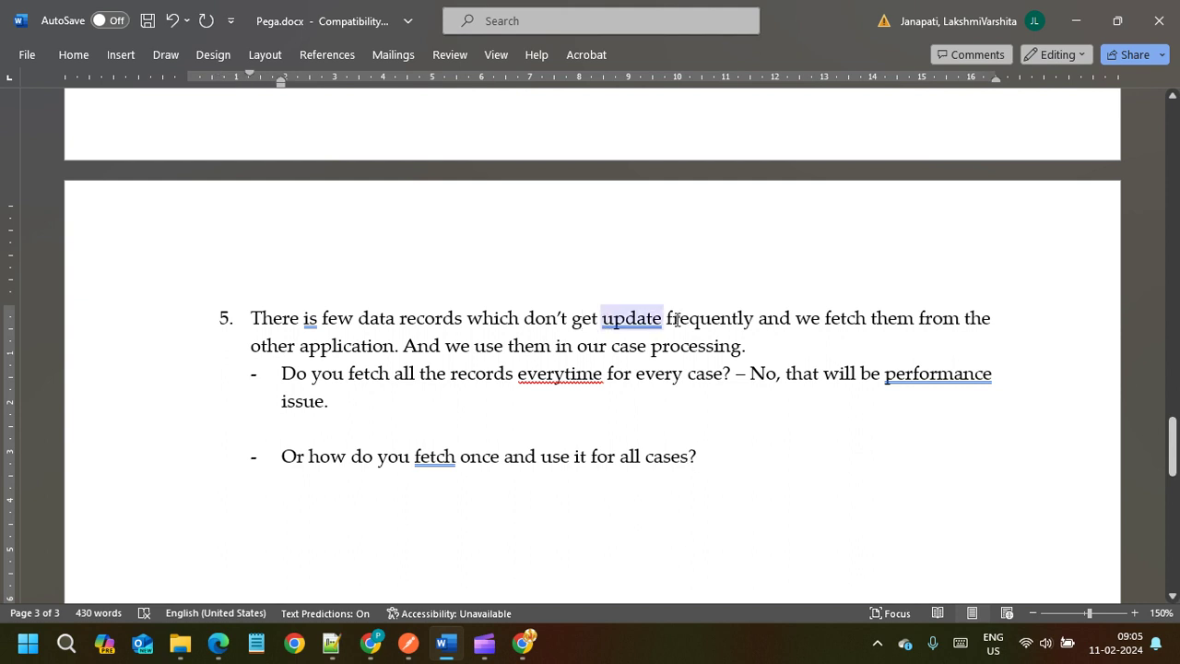
drag(754, 342, 262, 318)
click(802, 349)
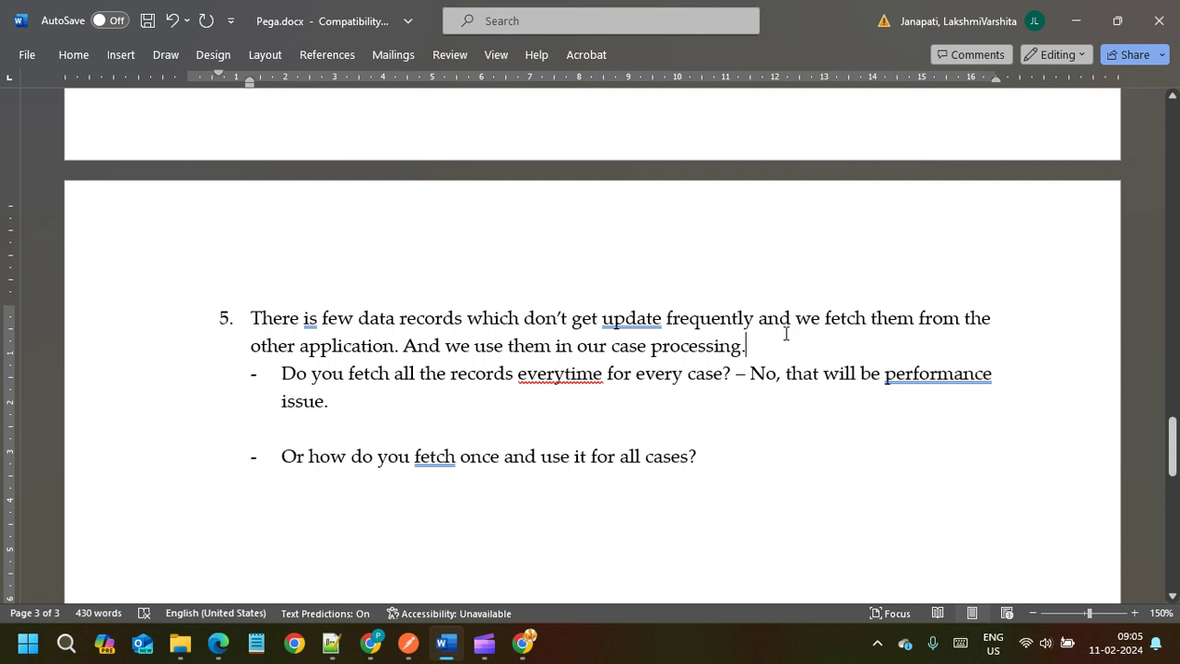
click(764, 457)
drag(692, 458, 653, 457)
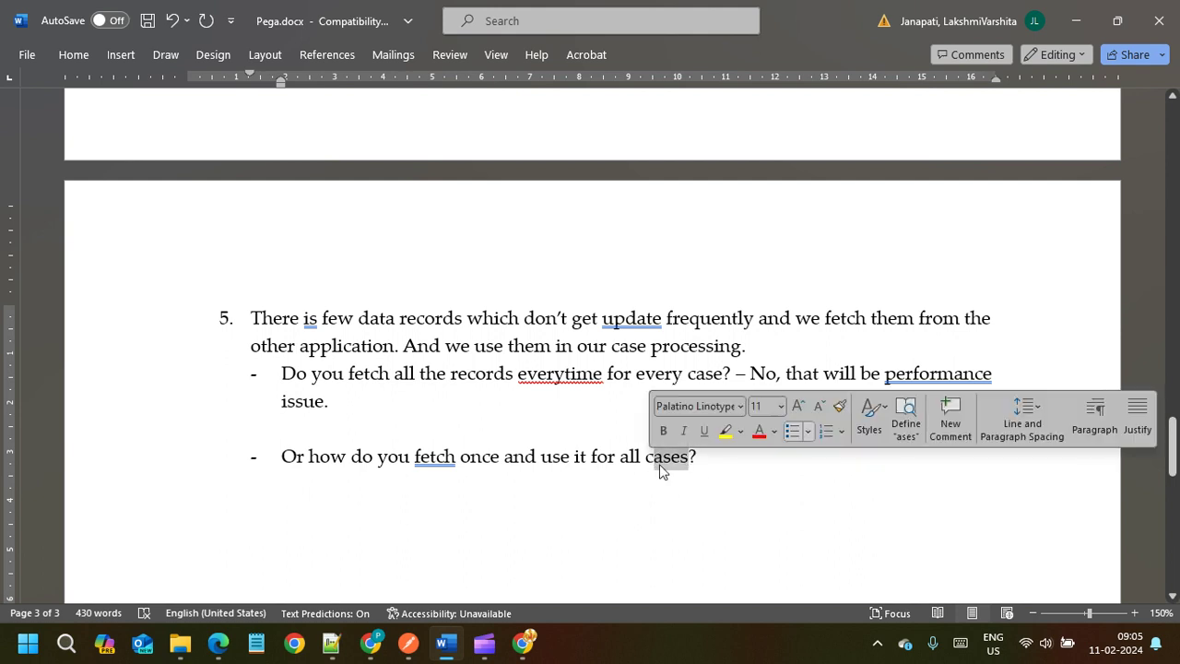
click(702, 465)
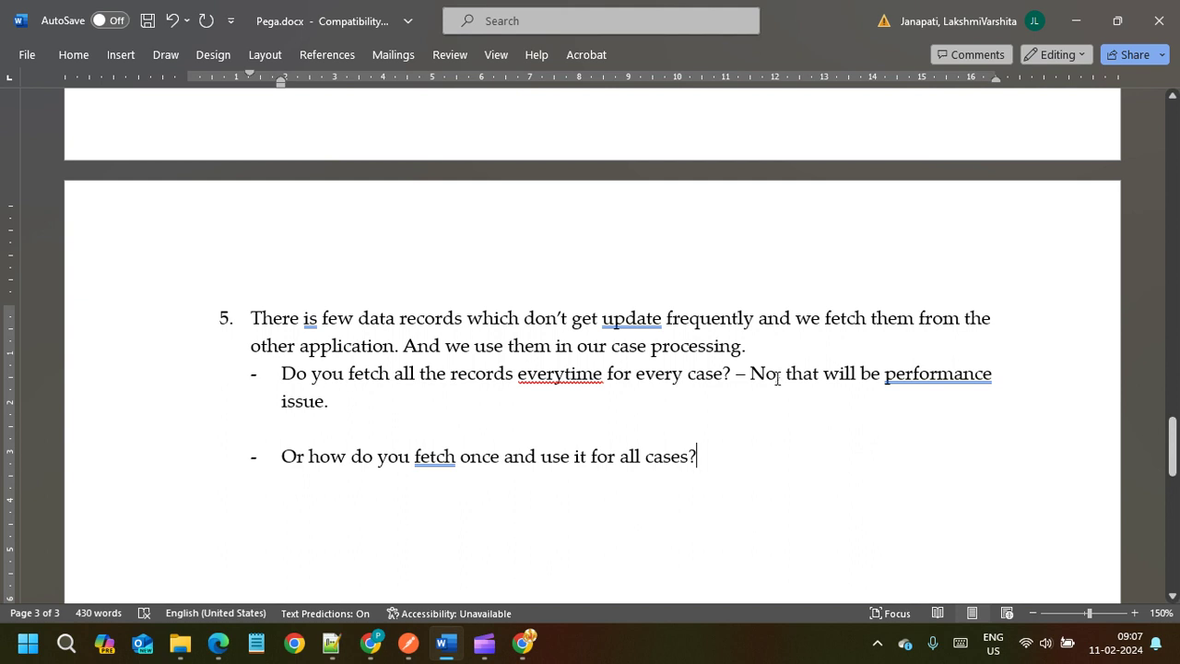
Examine question 5's sub-question on fetching all the records every time for every case and its stated performance answer
click(751, 346)
drag(282, 373, 730, 378)
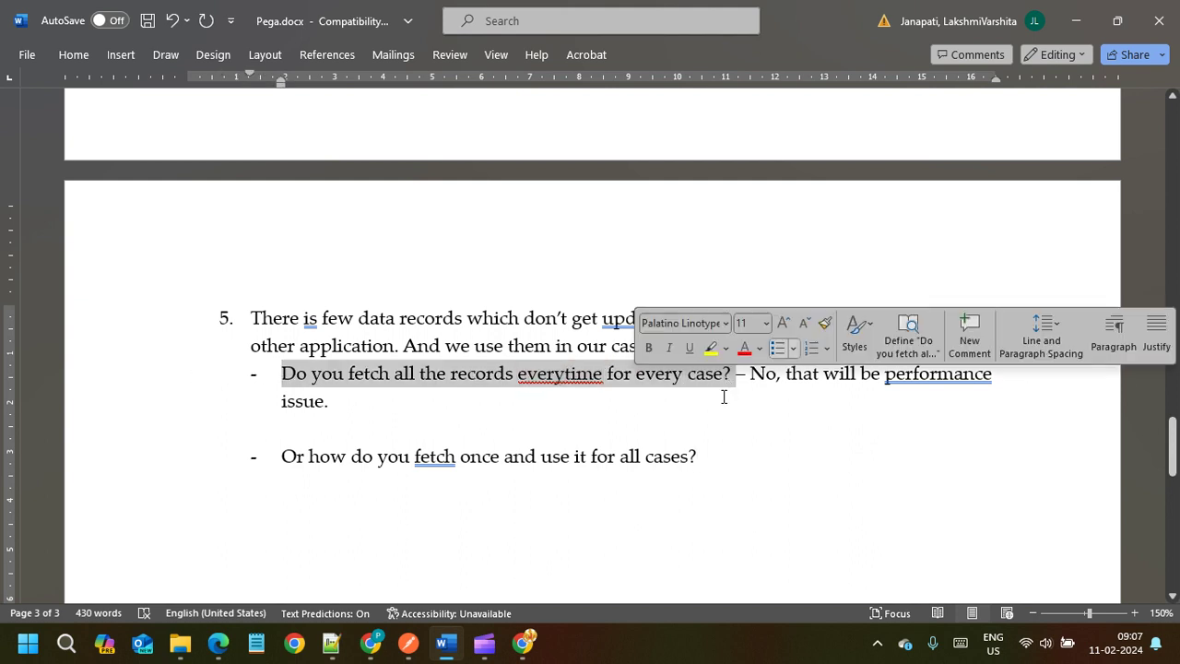
click(739, 397)
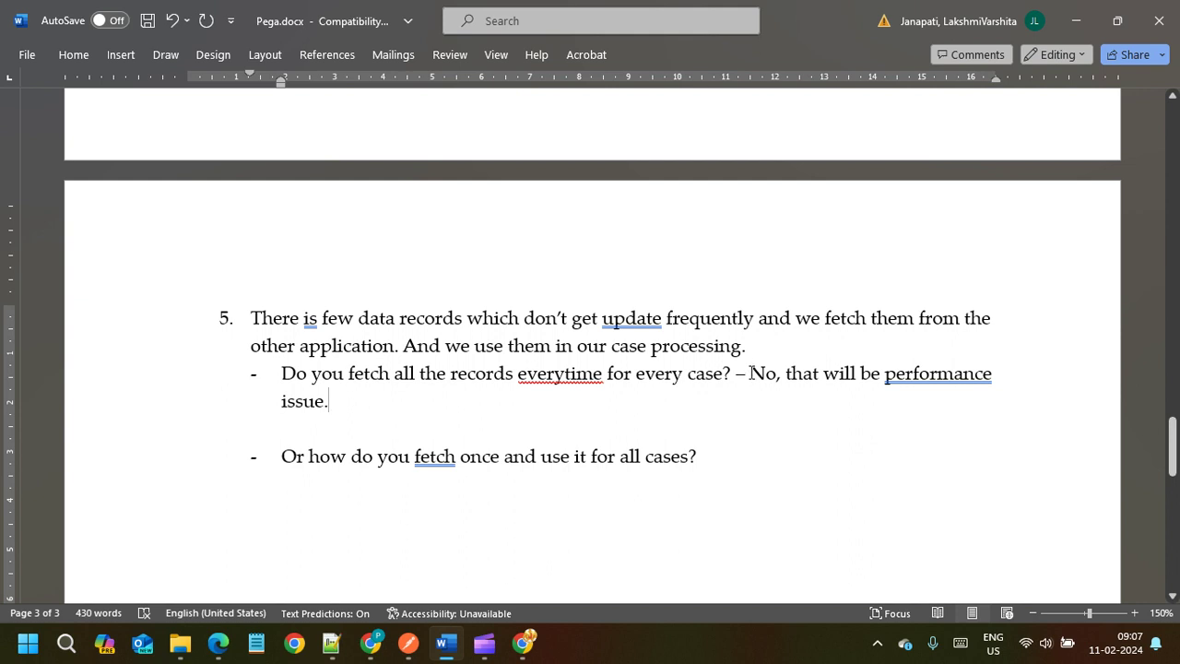
click(586, 373)
click(741, 454)
click(769, 355)
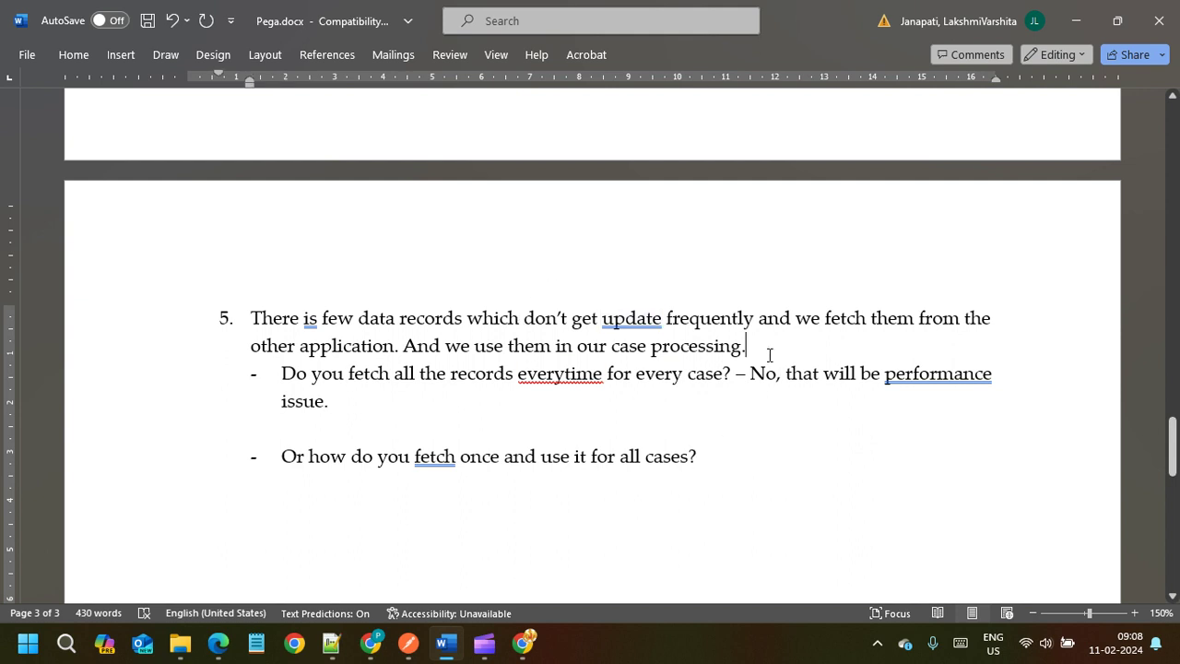
click(755, 455)
Review question 5 against the answers for small record lists (2k, 3K) and for 25K records
scroll(757, 466, down, 10)
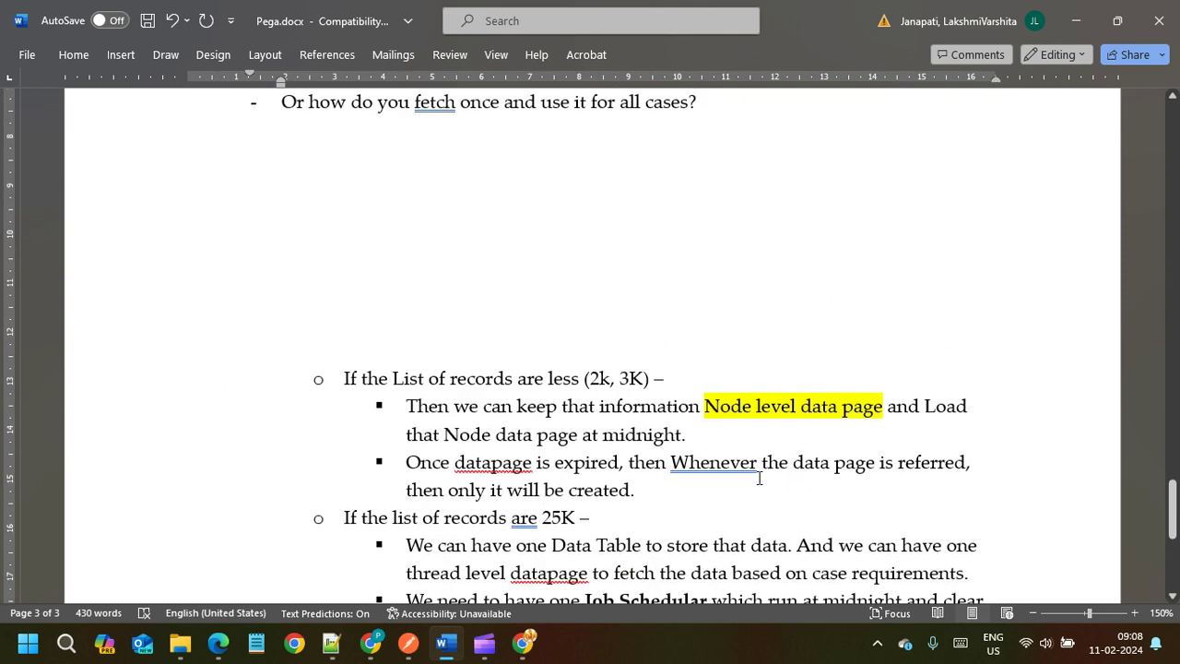
scroll(626, 414, up, 10)
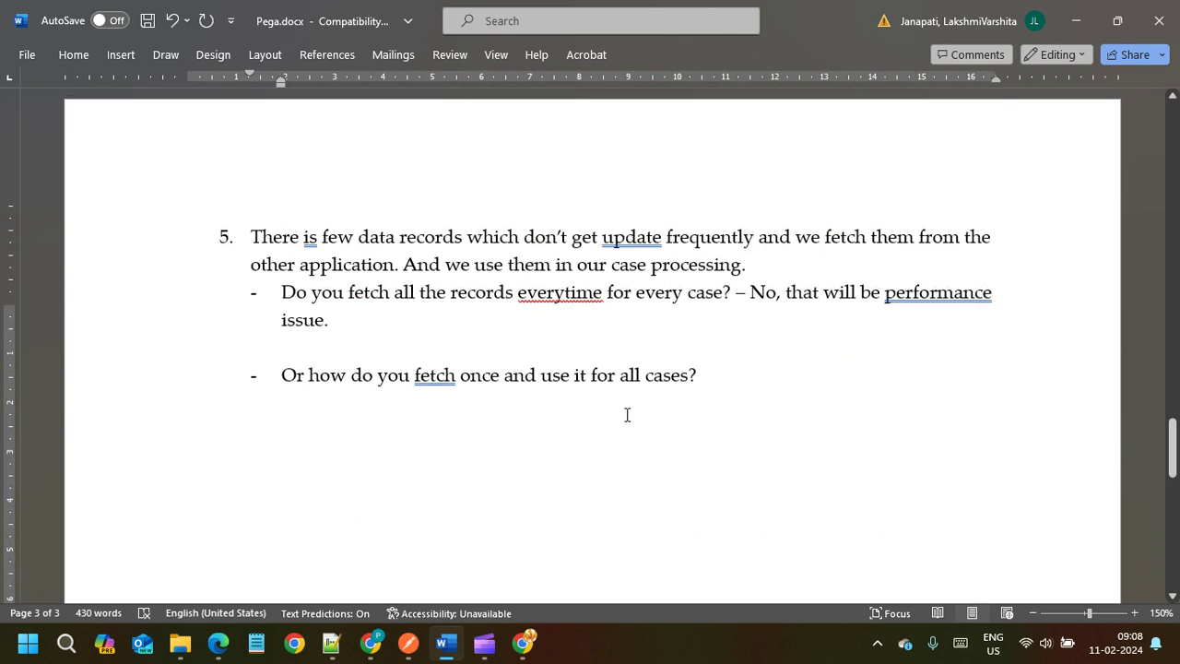
click(763, 341)
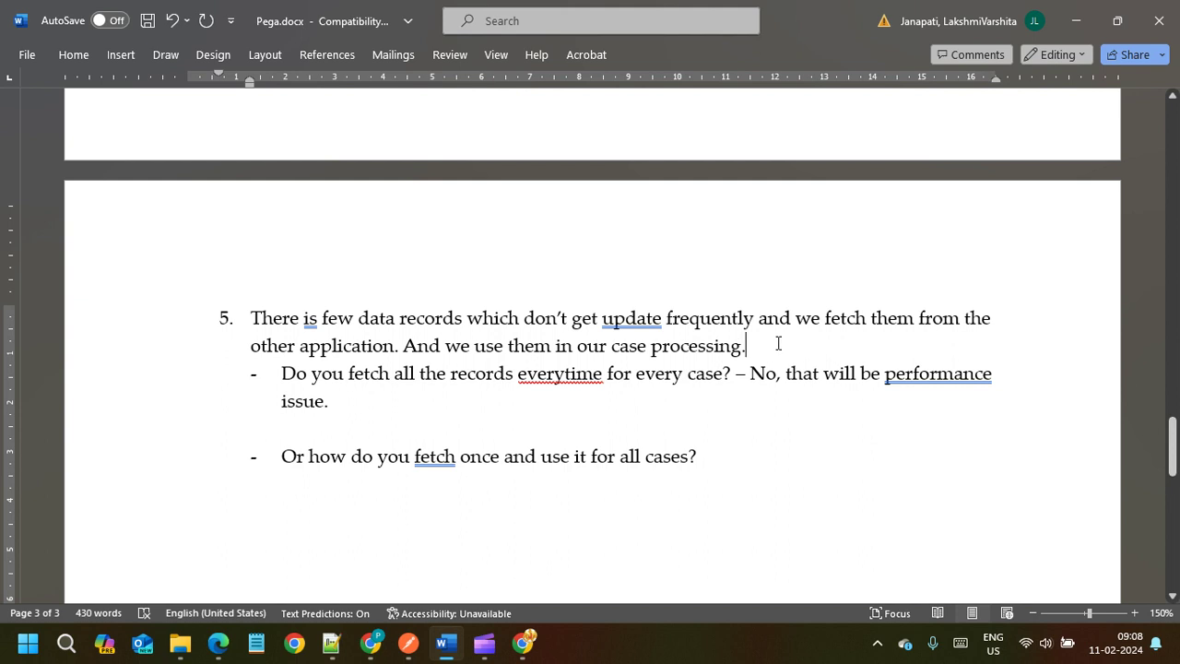
click(713, 455)
scroll(713, 458, down, 5)
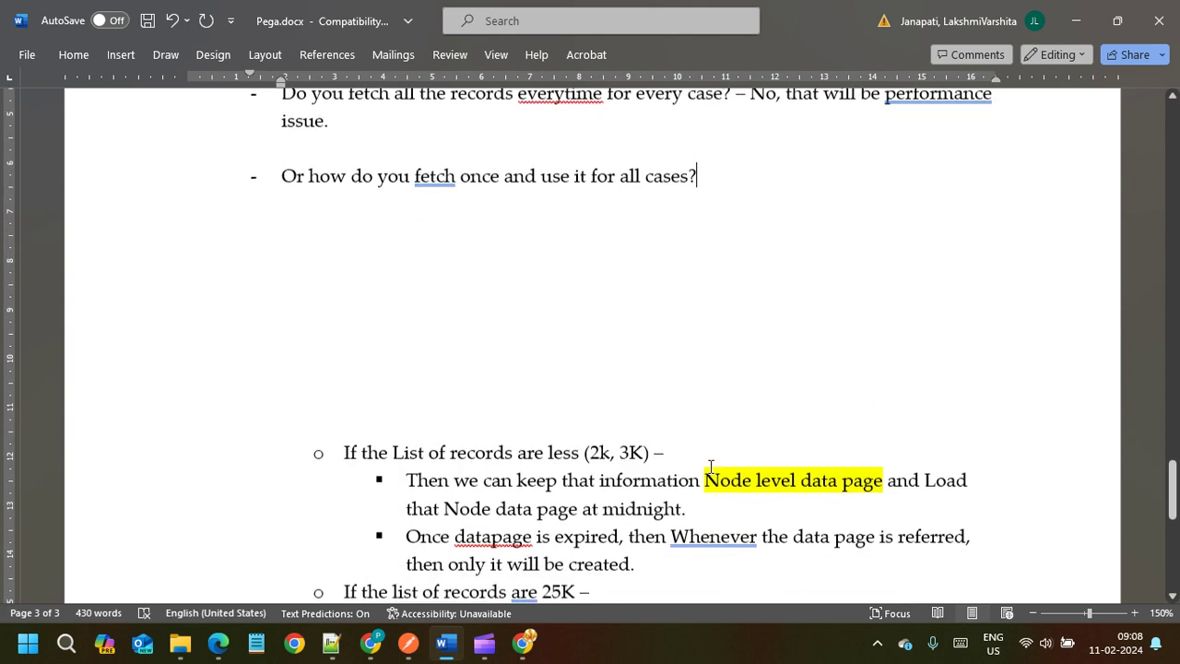
Examine the answer for small record lists (2k, 3K) with its bullets on the Node level data page loaded at midnight and its expiry
scroll(710, 465, down, 3)
scroll(673, 482, up, 3)
scroll(553, 443, down, 1)
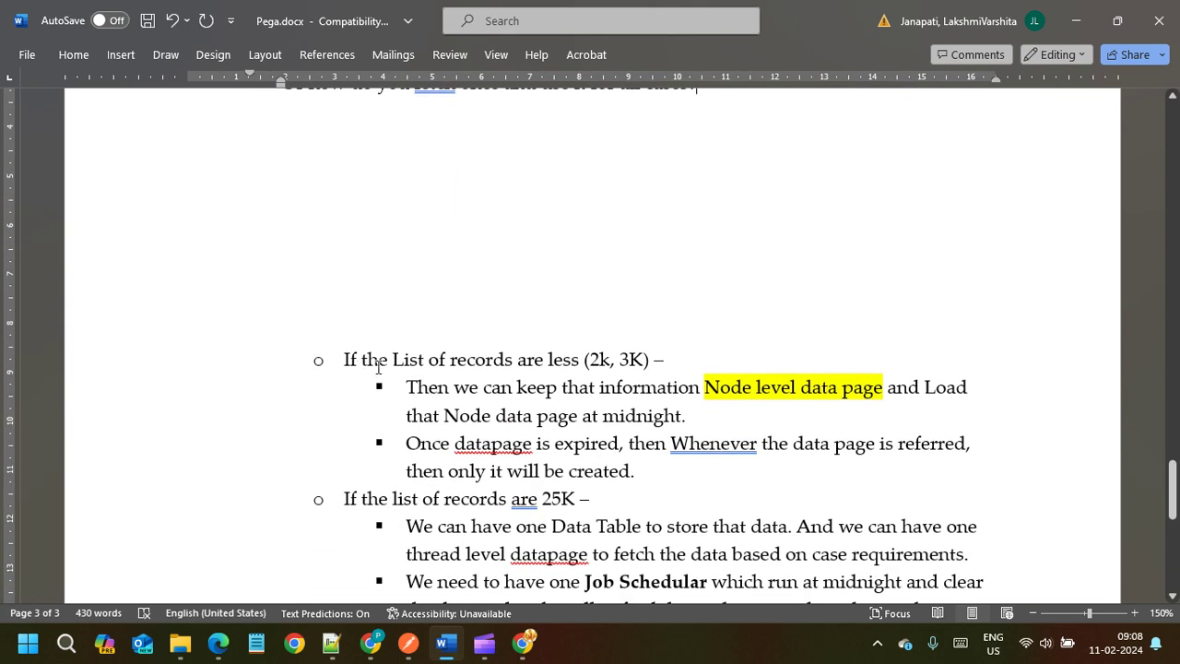
click(698, 361)
drag(679, 360, 345, 362)
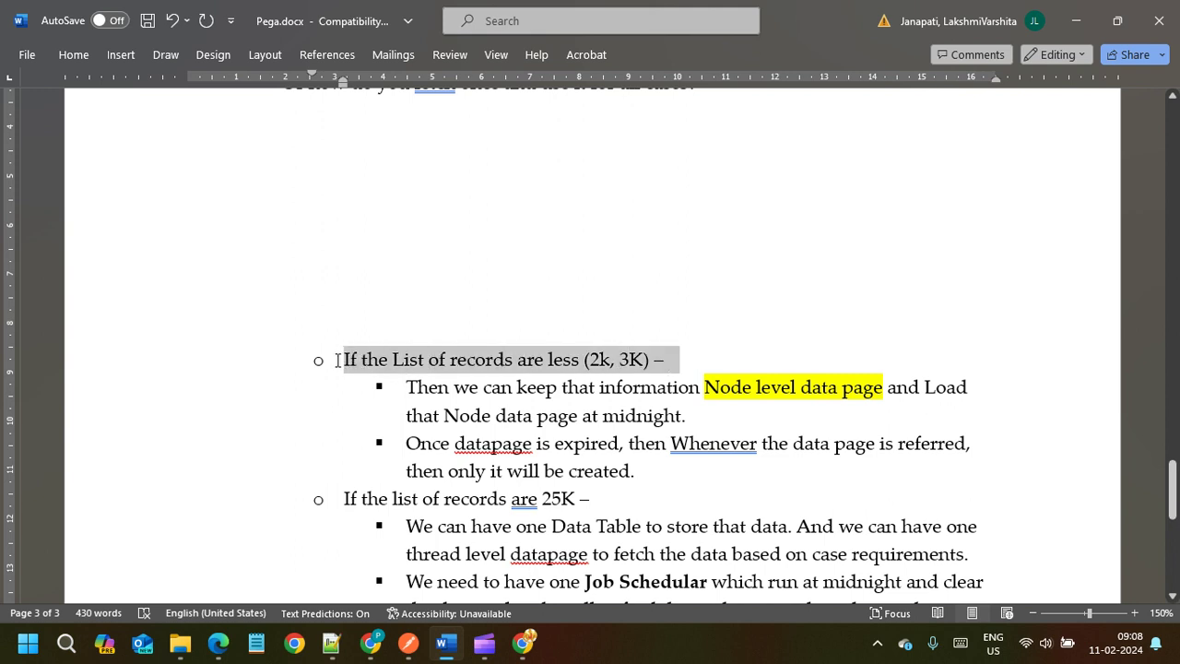
click(626, 361)
click(675, 359)
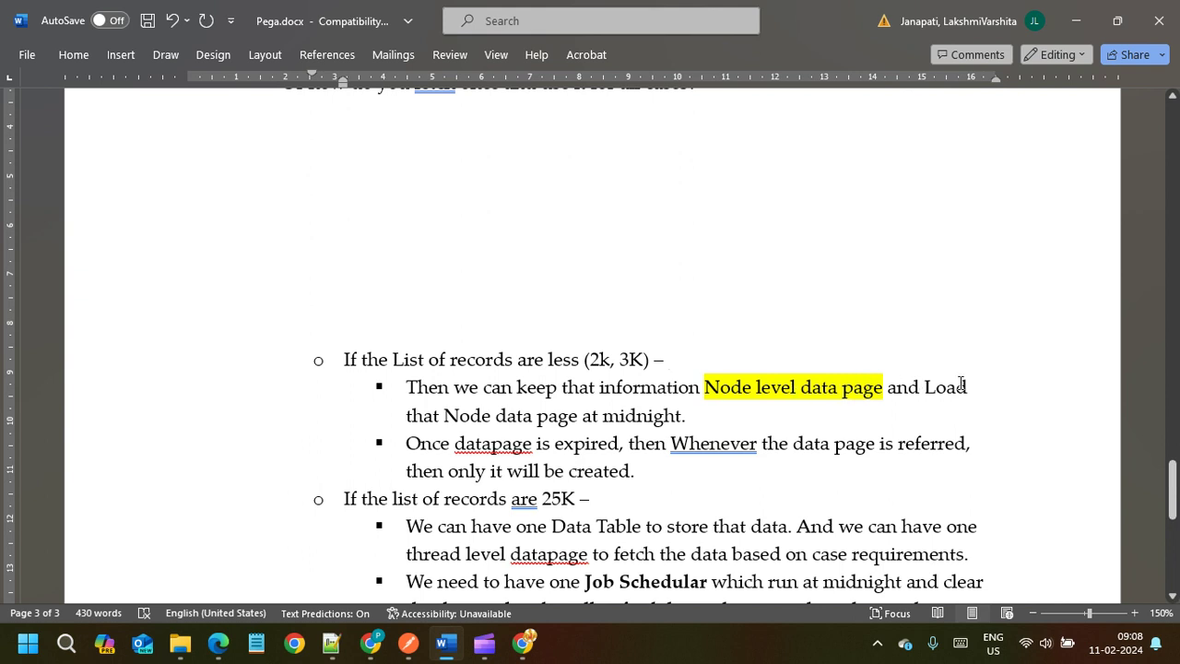
click(712, 413)
drag(643, 472, 398, 399)
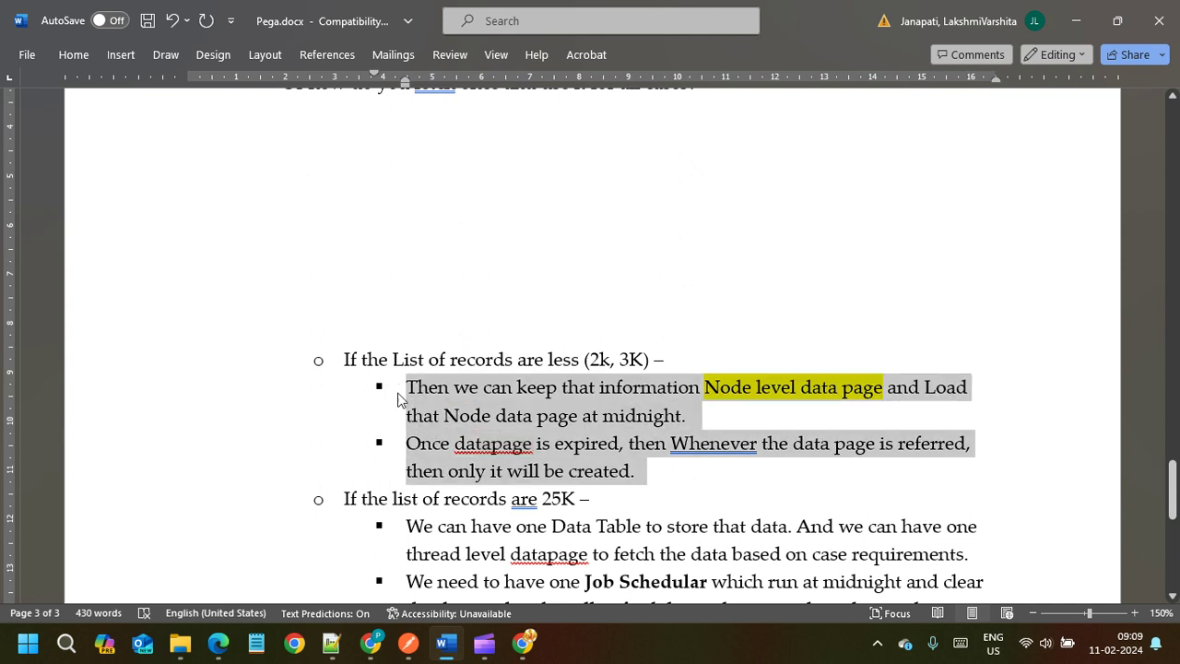
click(687, 498)
Examine the clause "Once datapage is expired" in the second bullet of the small-list answer
drag(647, 472, 430, 431)
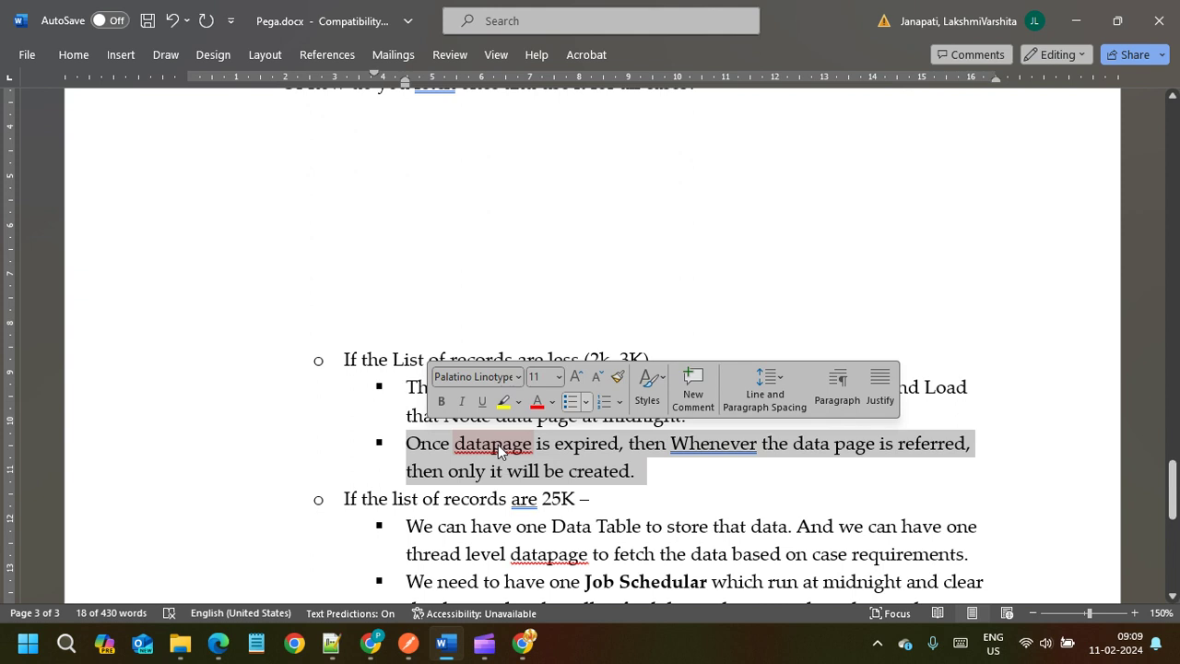
drag(620, 444, 419, 444)
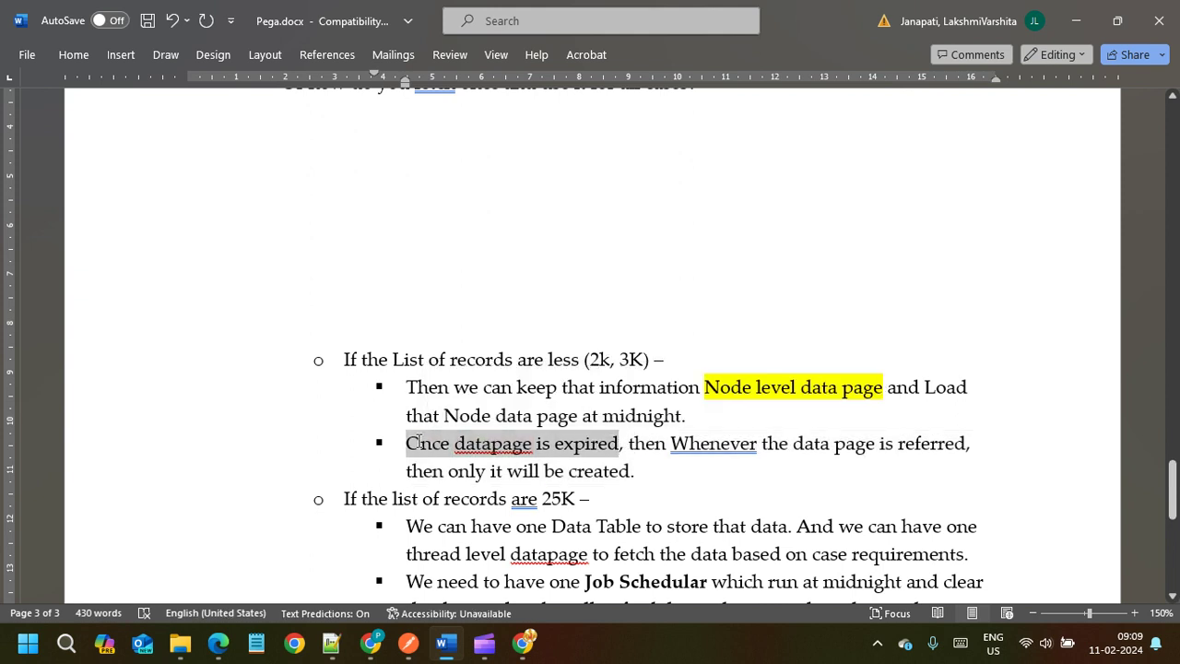
click(624, 445)
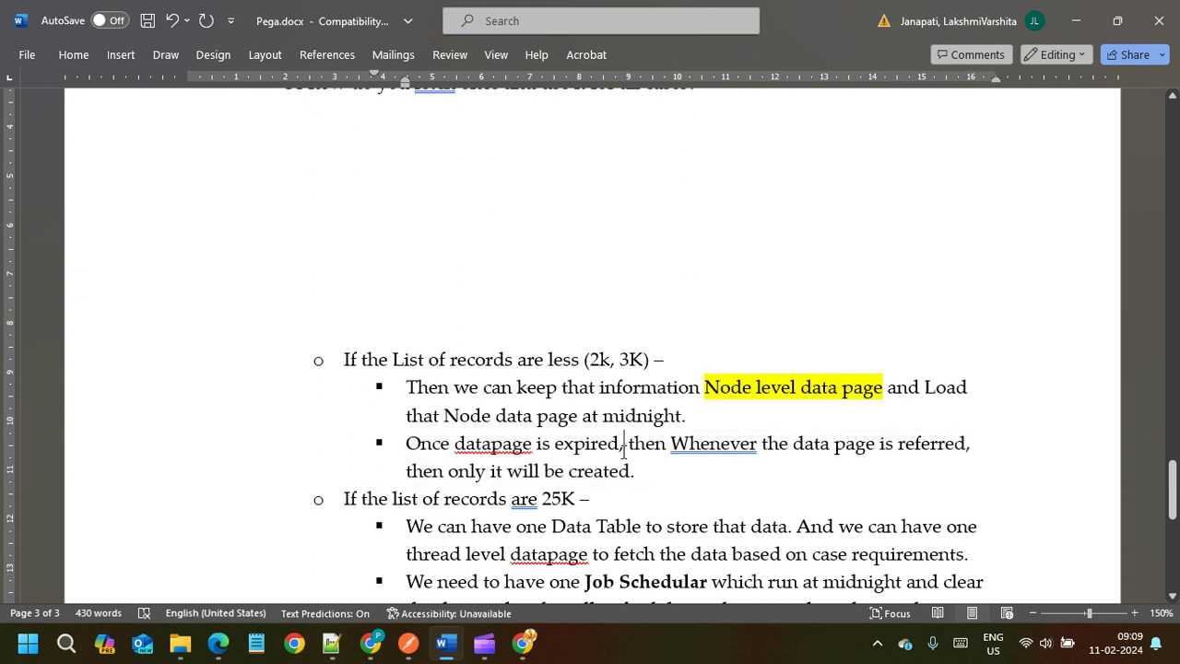
double_click(623, 445)
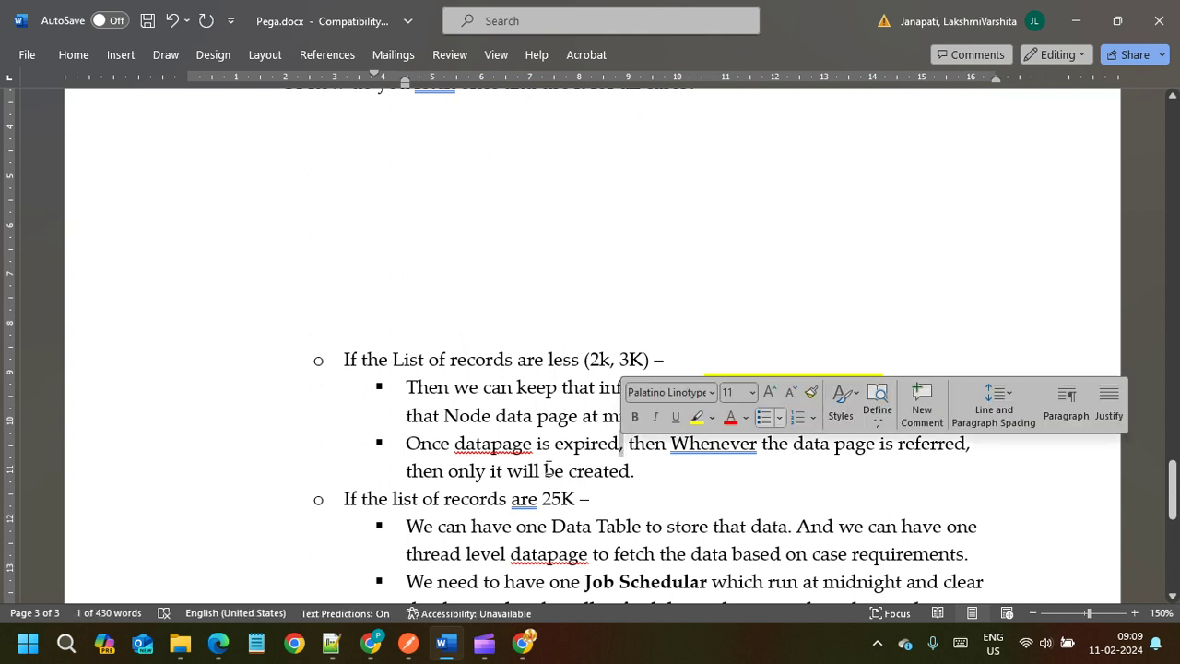
drag(559, 443, 610, 450)
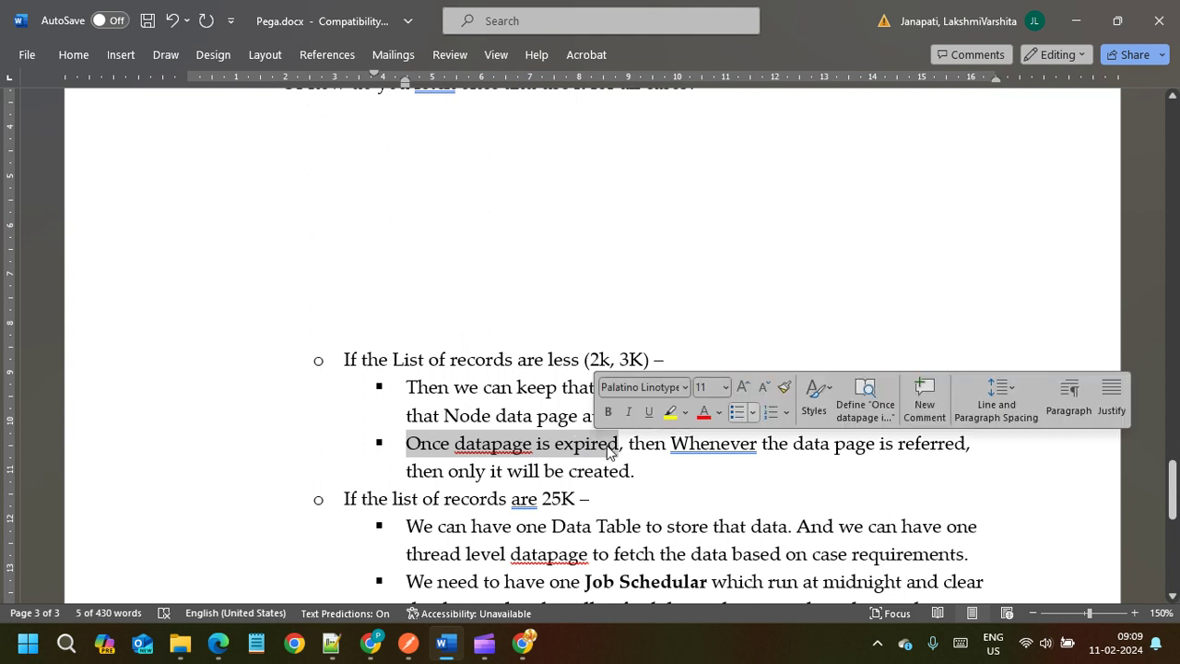
drag(620, 445, 426, 444)
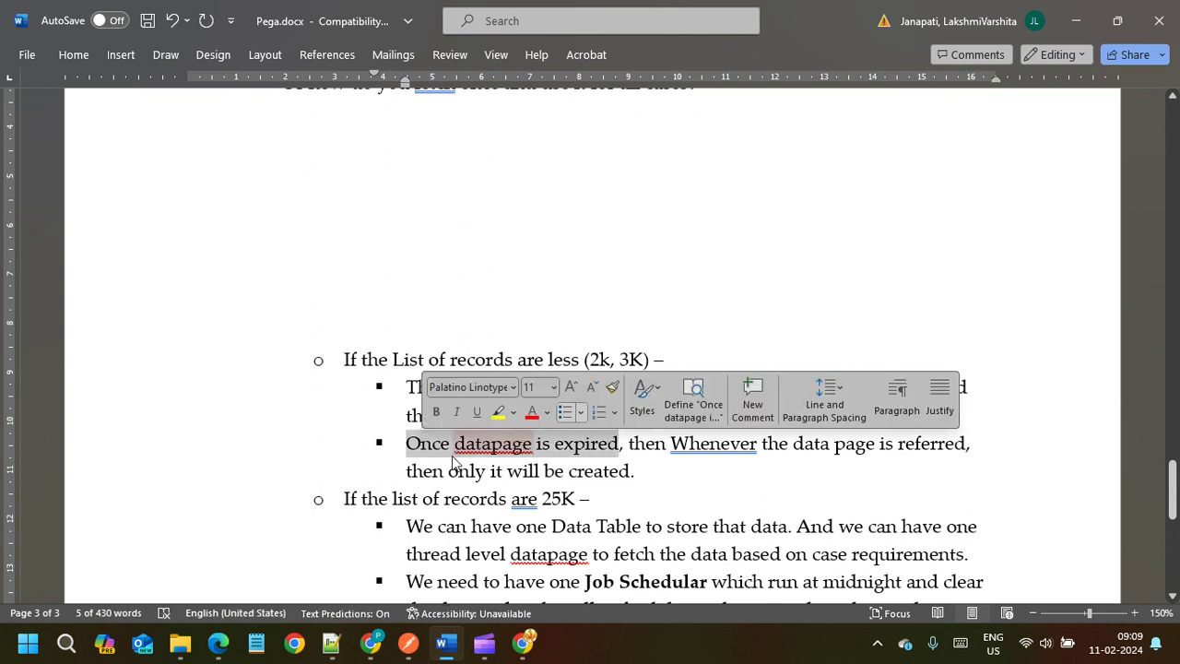
click(637, 446)
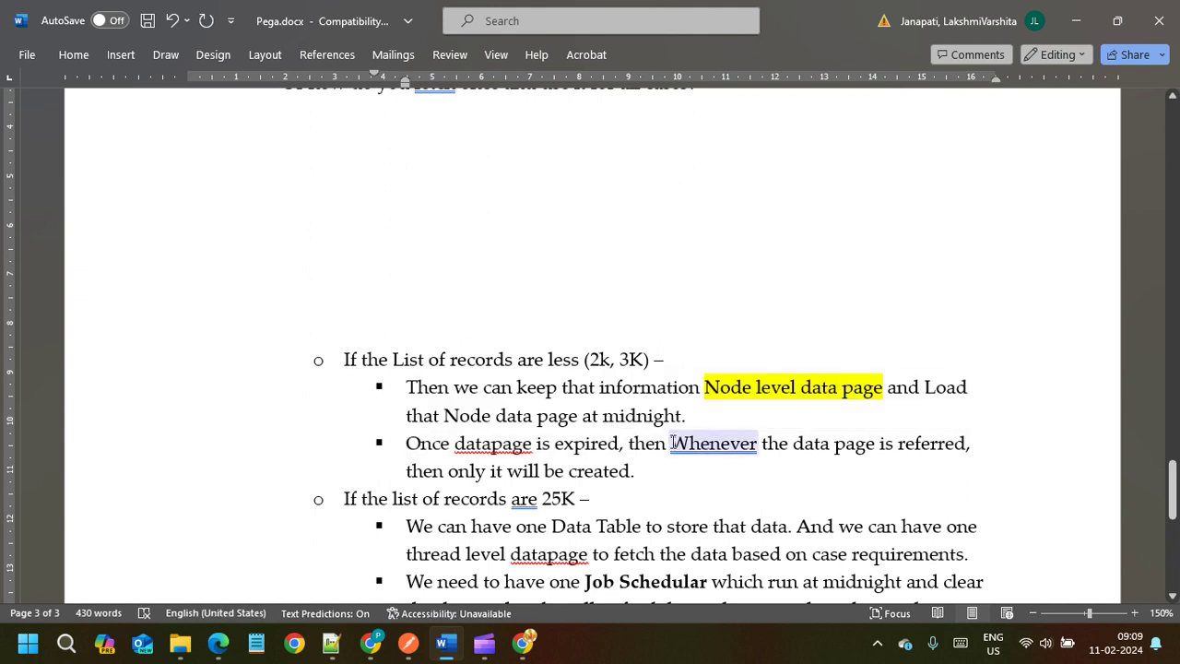
Examine the rest of the expiry bullet on creating the data page only when it is referred
double_click(933, 446)
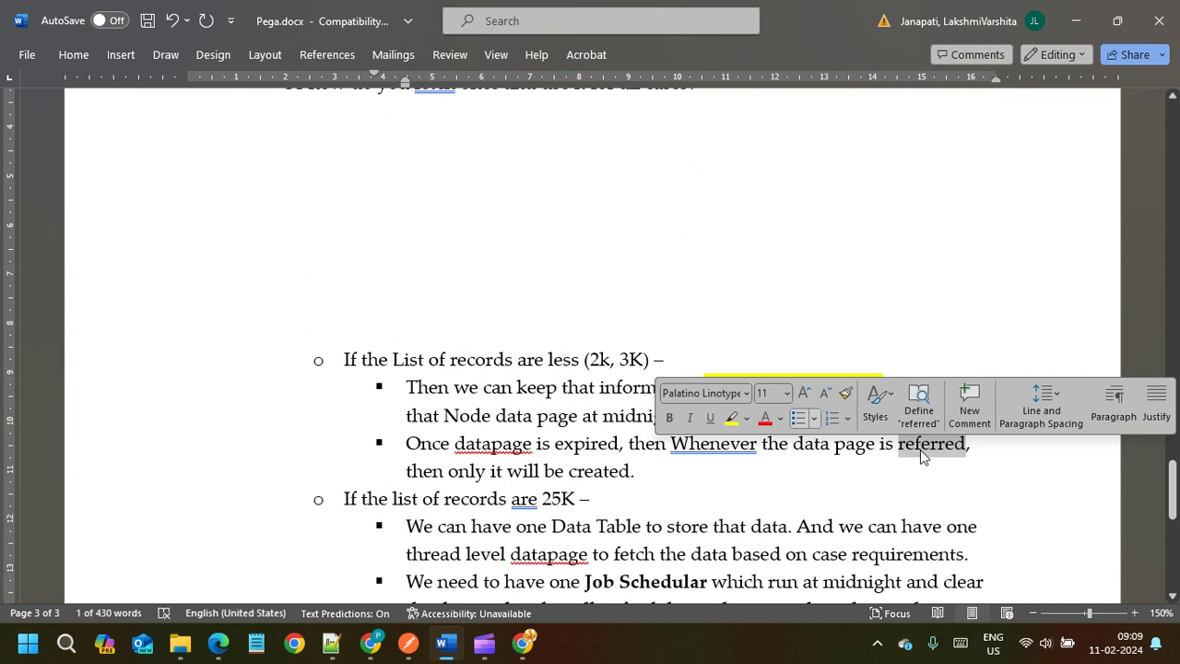
click(923, 449)
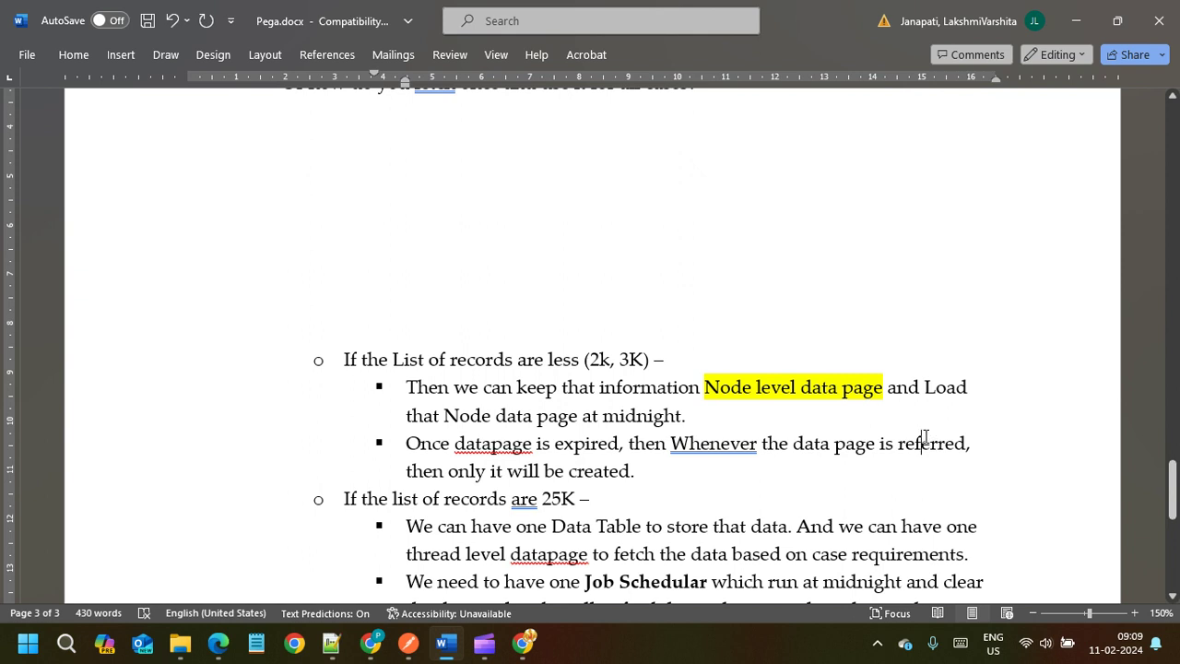
drag(402, 444, 625, 448)
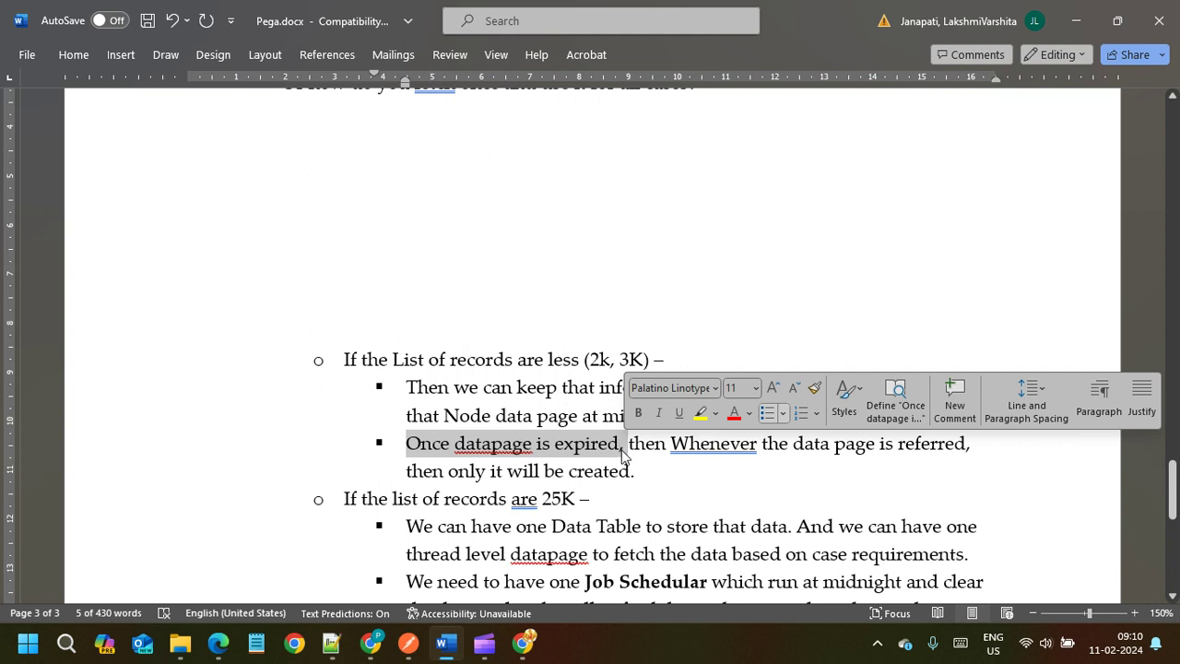
click(623, 446)
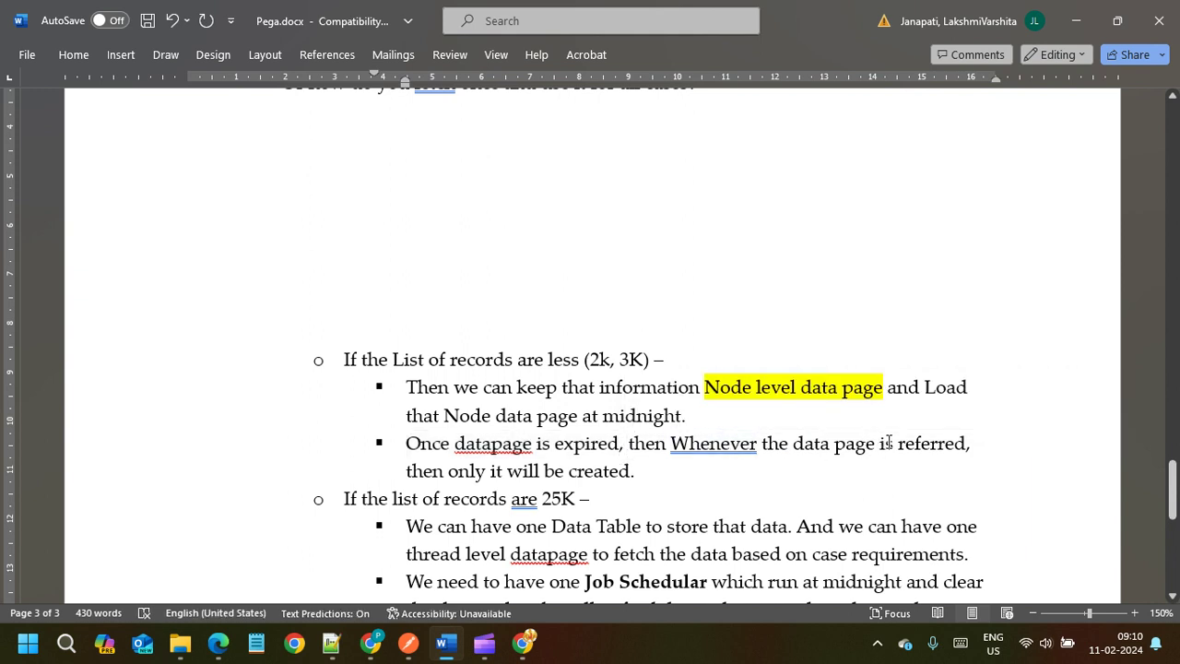
drag(638, 470, 405, 446)
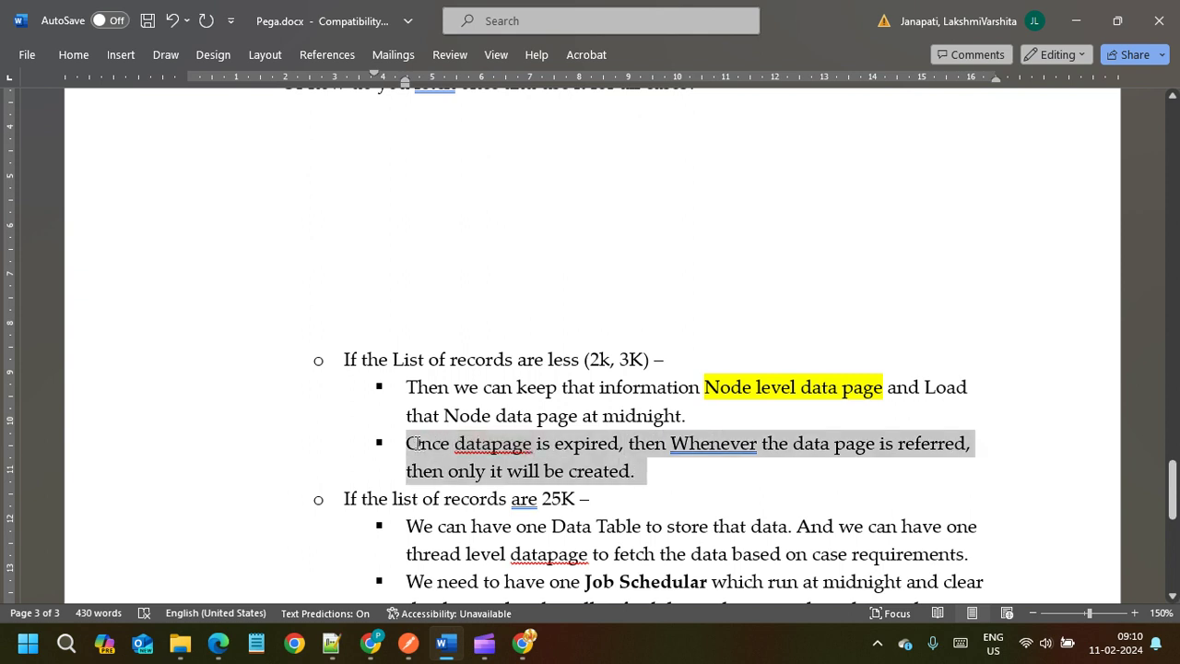
click(658, 466)
Reread the small-list condition together with its bullet on loading the Node level data page at midnight
click(758, 427)
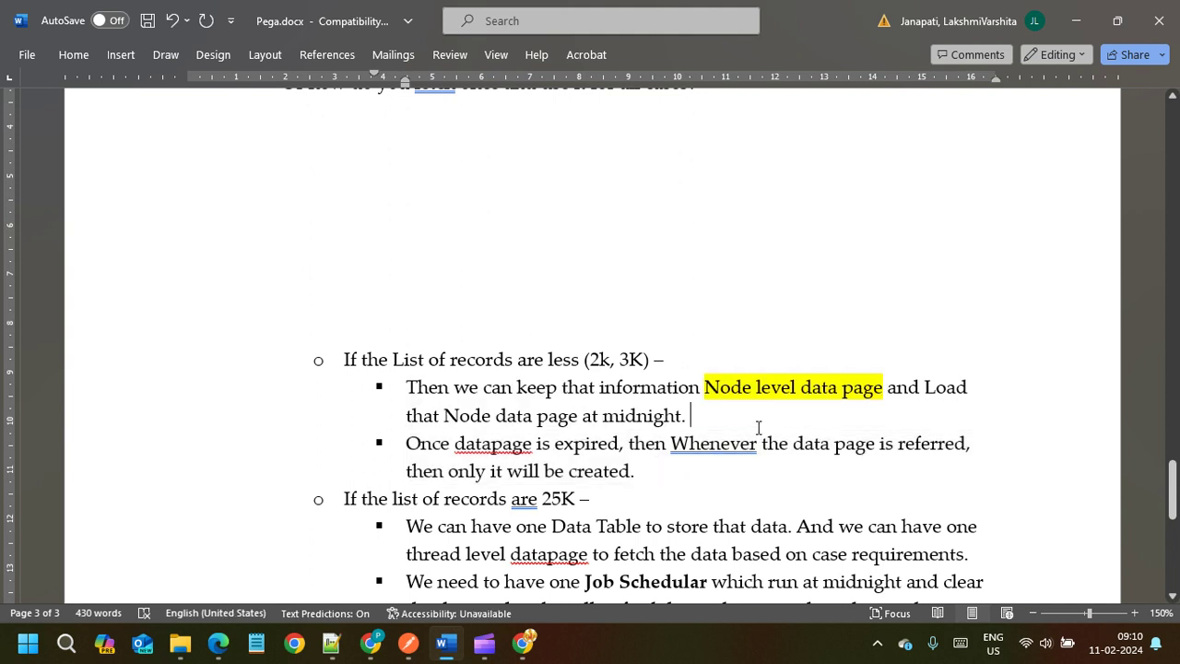
drag(692, 417, 358, 367)
click(734, 425)
Examine the 25K records condition against the Node level data page approach given for smaller lists
scroll(889, 387, down, 1)
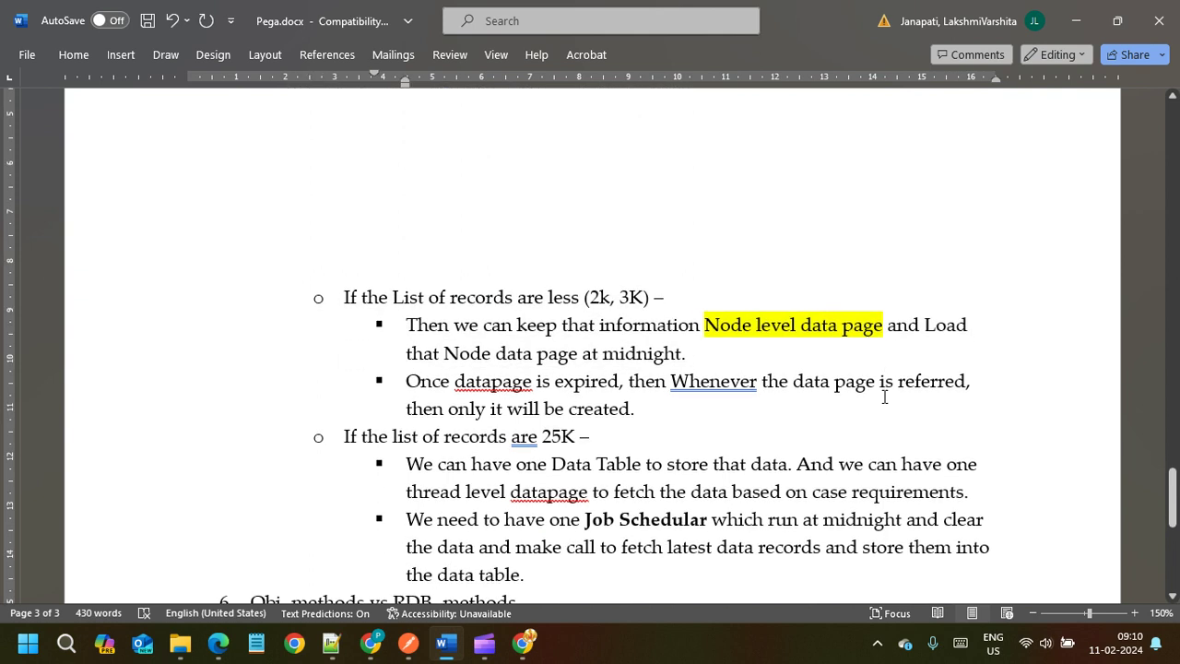
click(620, 435)
drag(600, 434, 344, 433)
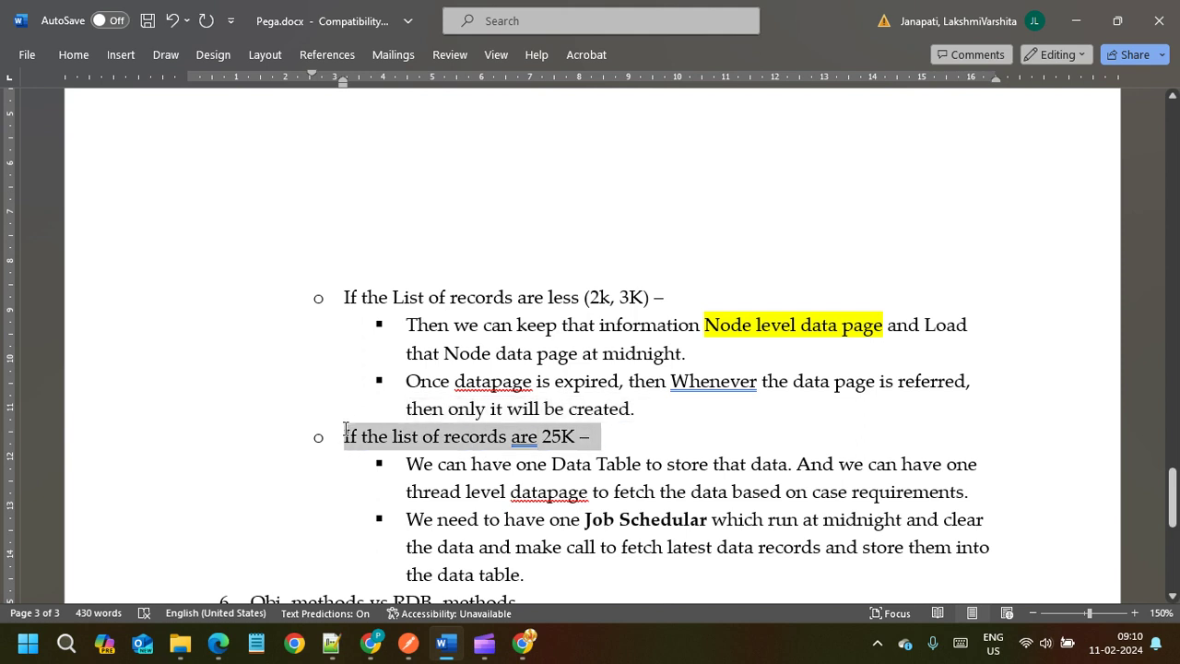
click(643, 436)
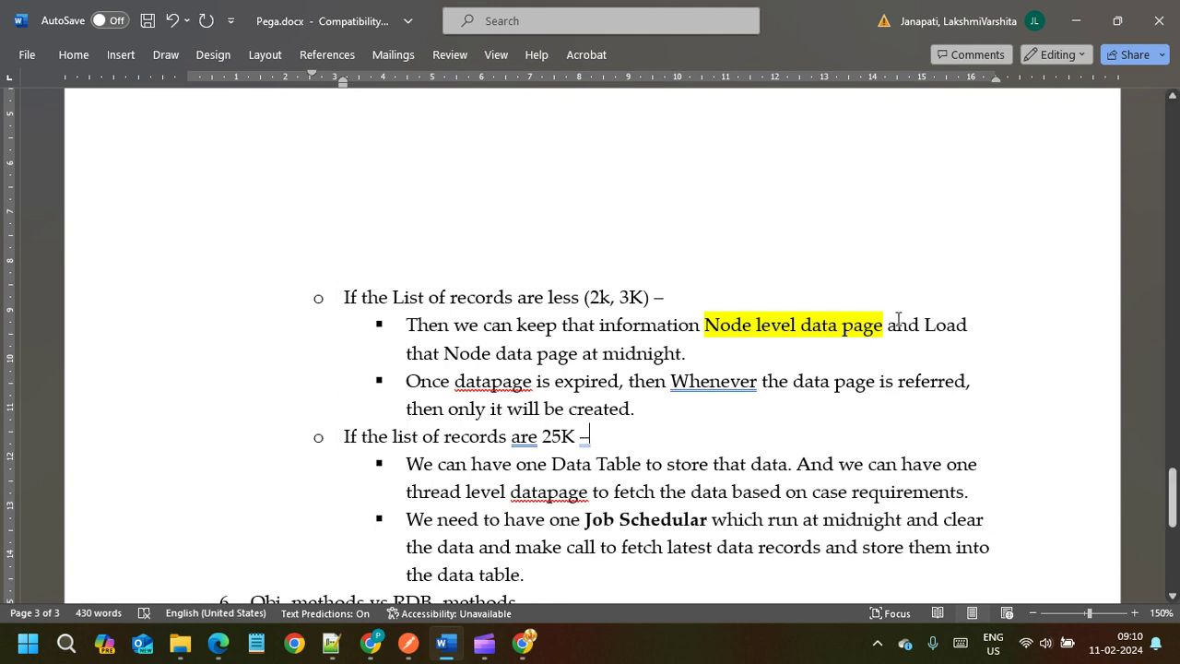
drag(884, 324, 802, 323)
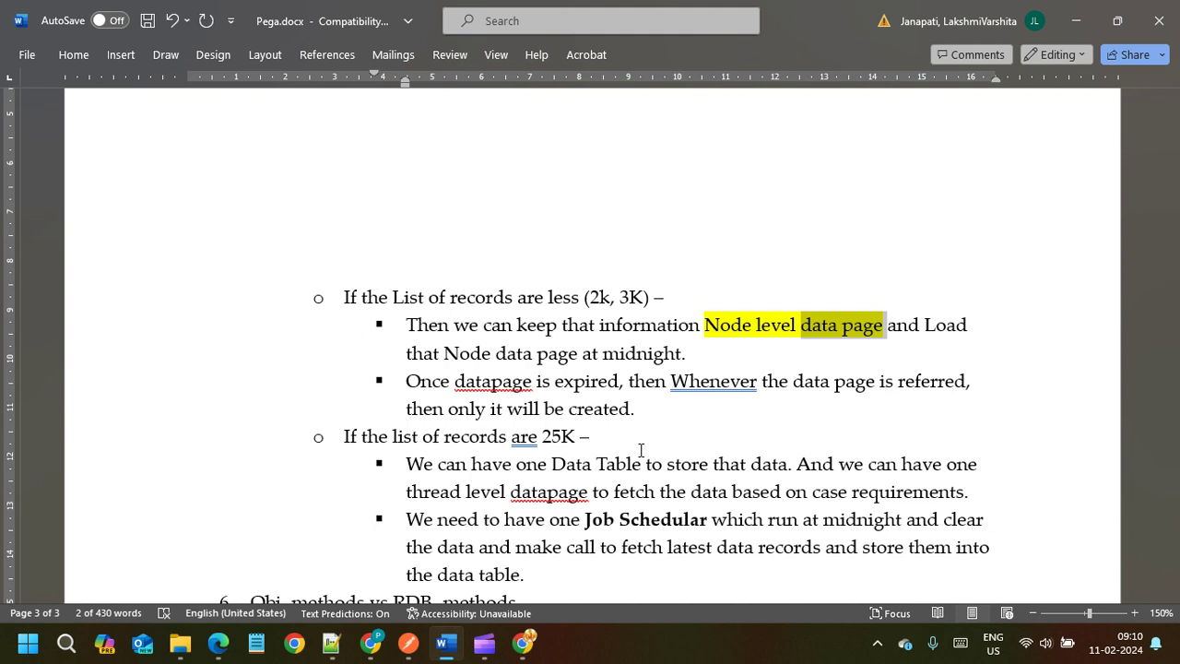
click(655, 442)
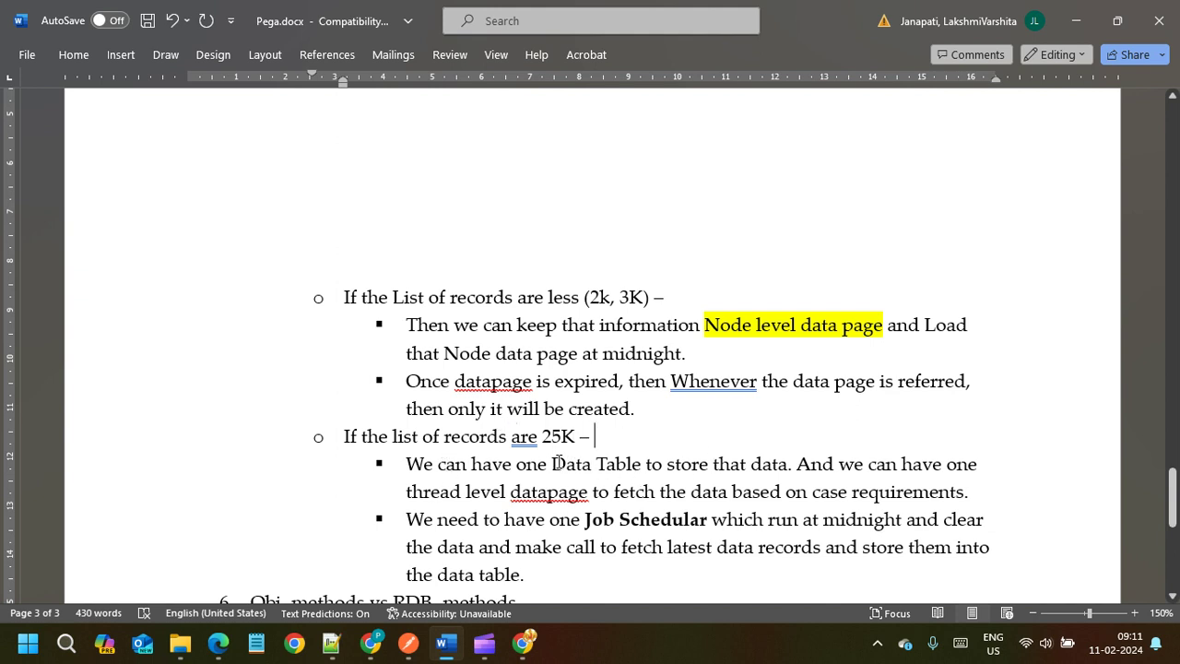
Examine the 25K answer's first bullet on storing the records in a Data Table and fetching them per case requirements
drag(552, 462, 642, 465)
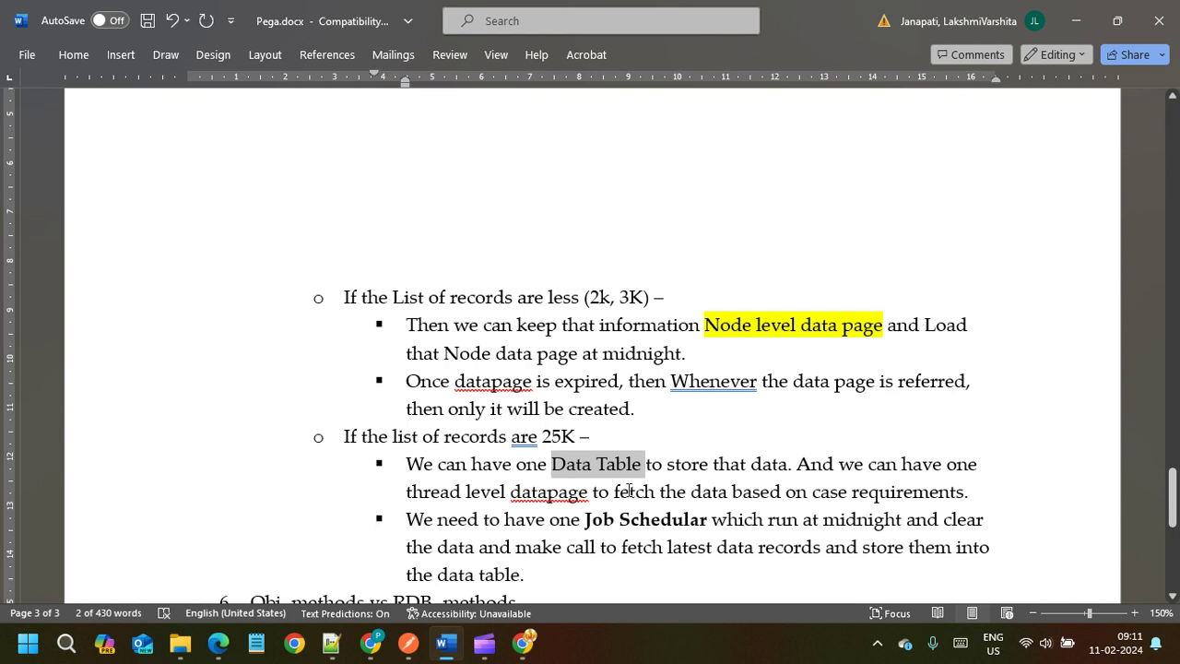
click(971, 490)
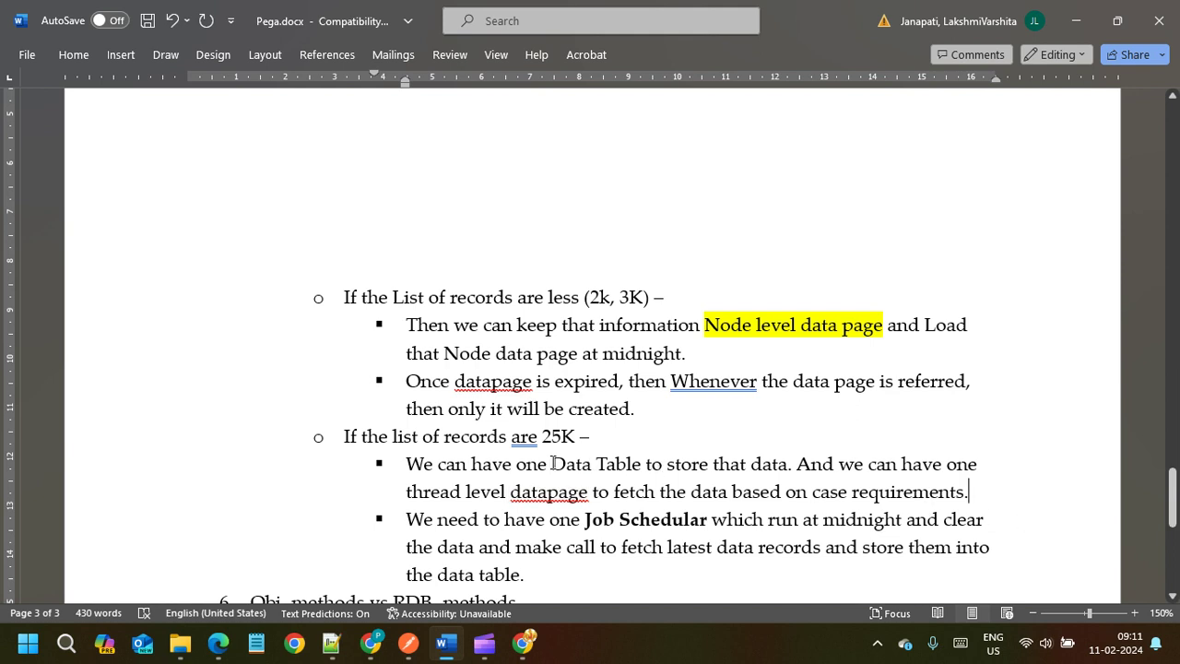
drag(552, 463, 640, 463)
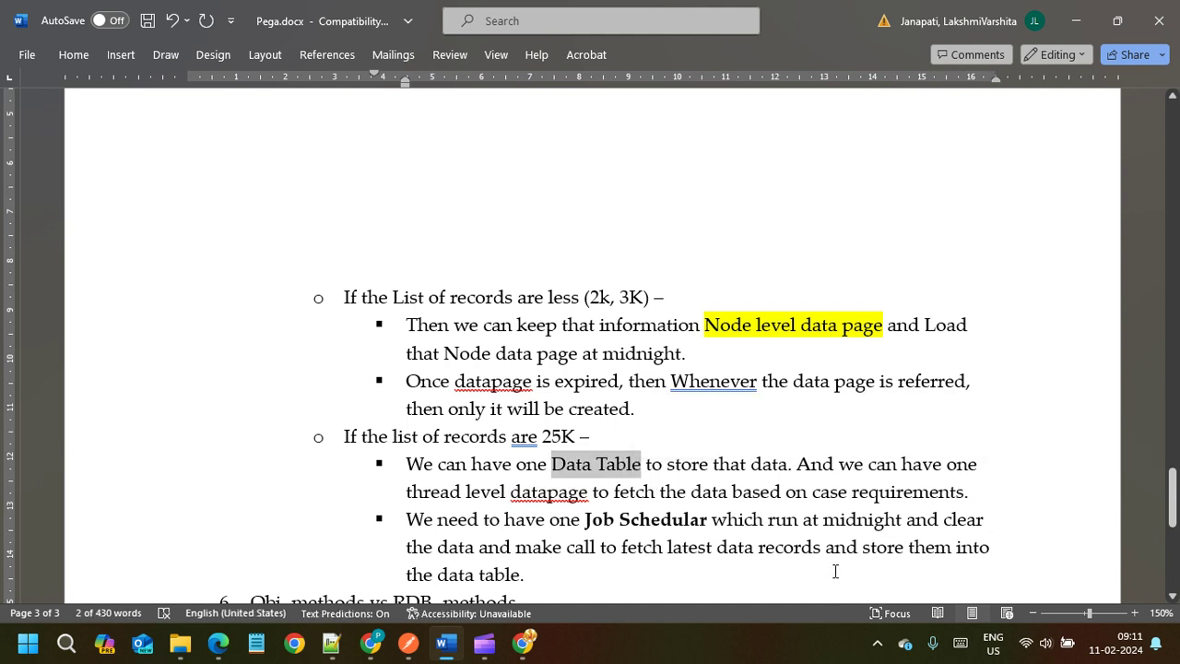
click(984, 493)
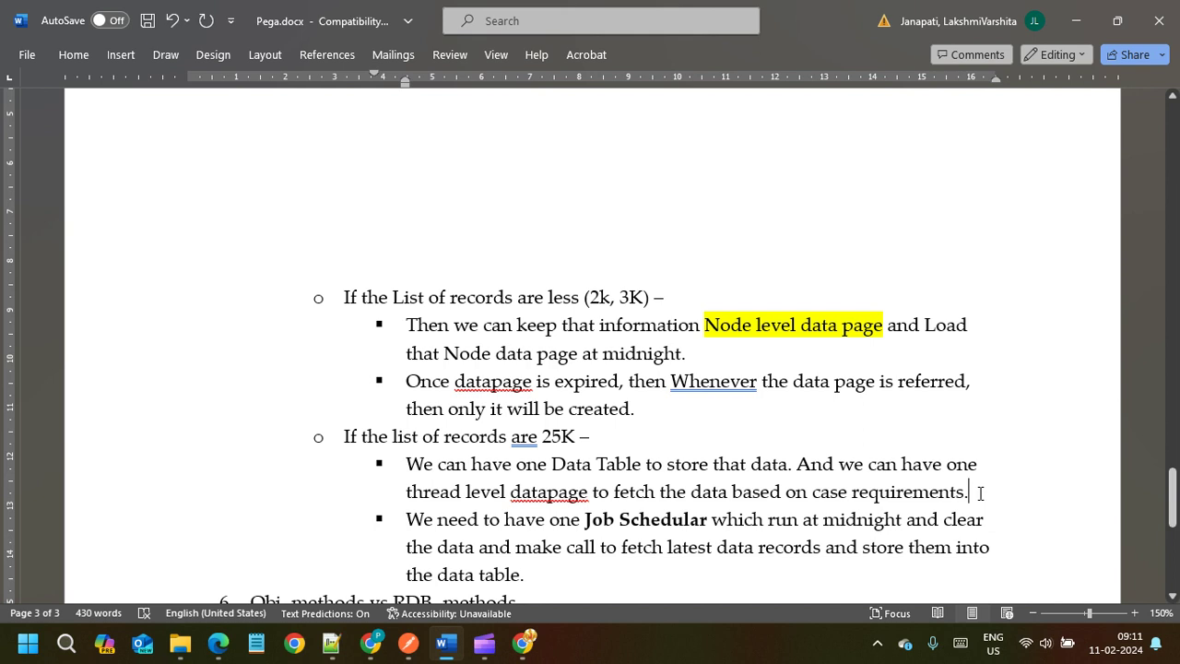
drag(980, 493, 343, 439)
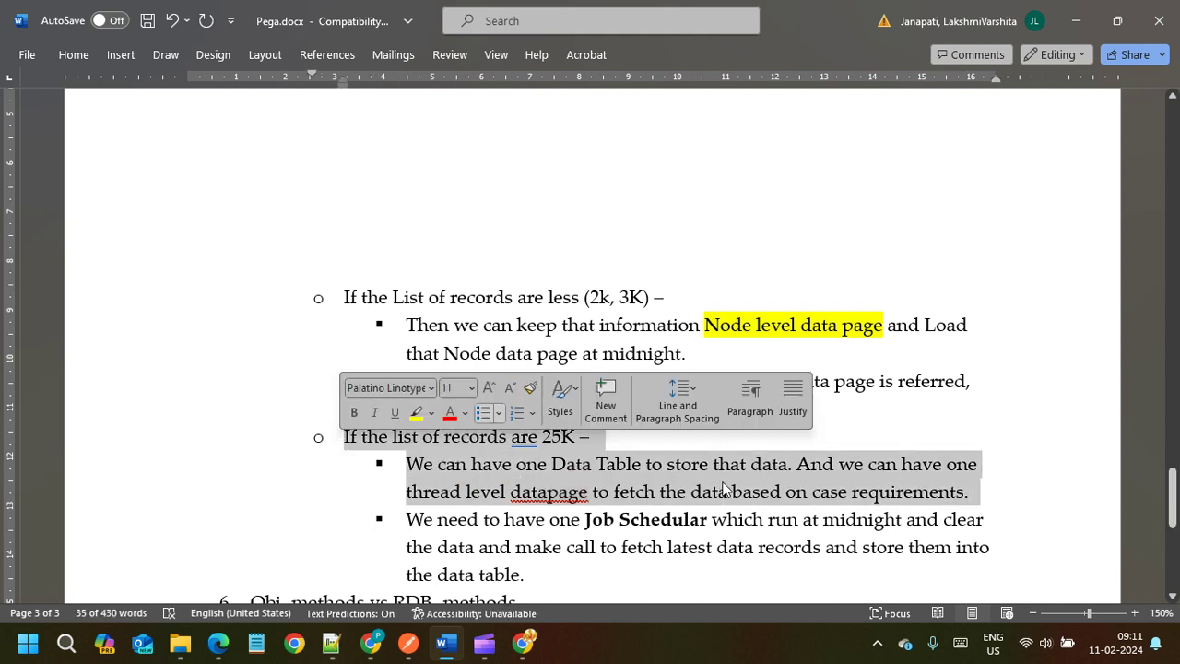
click(985, 493)
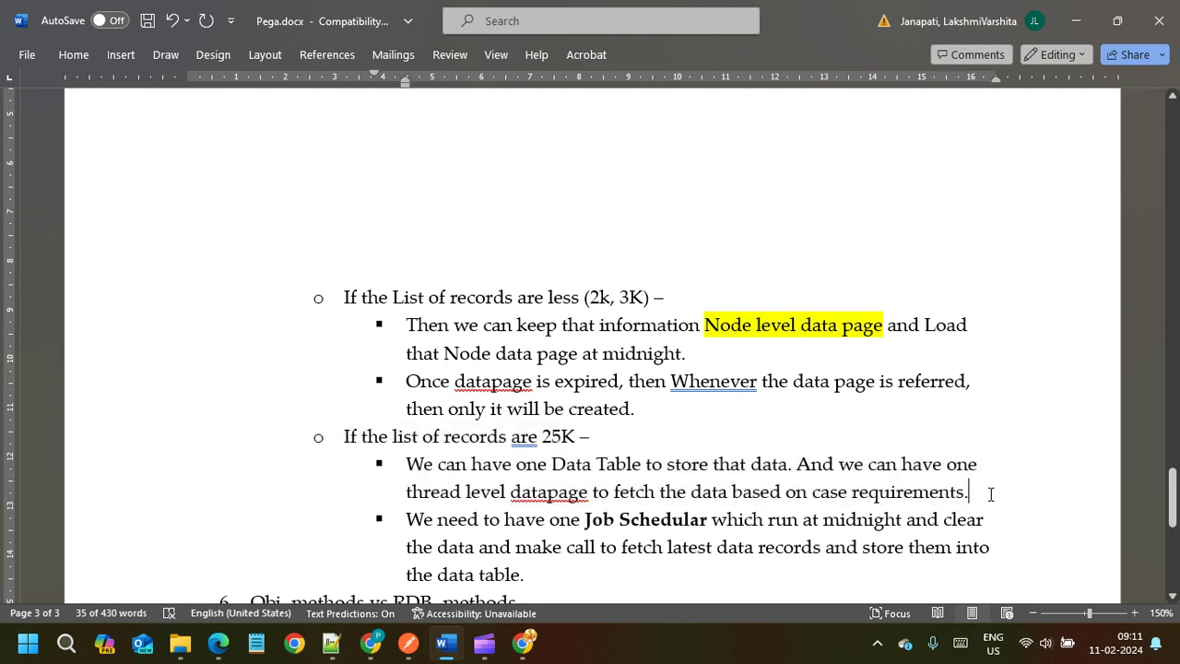
drag(551, 463, 641, 463)
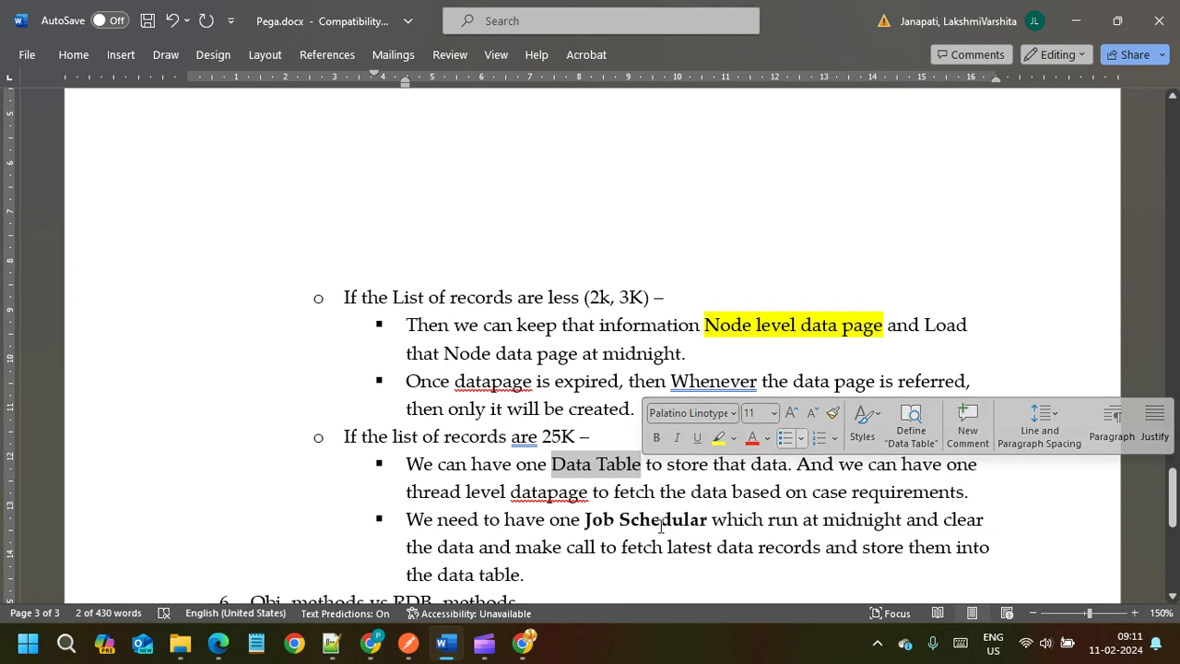
click(660, 524)
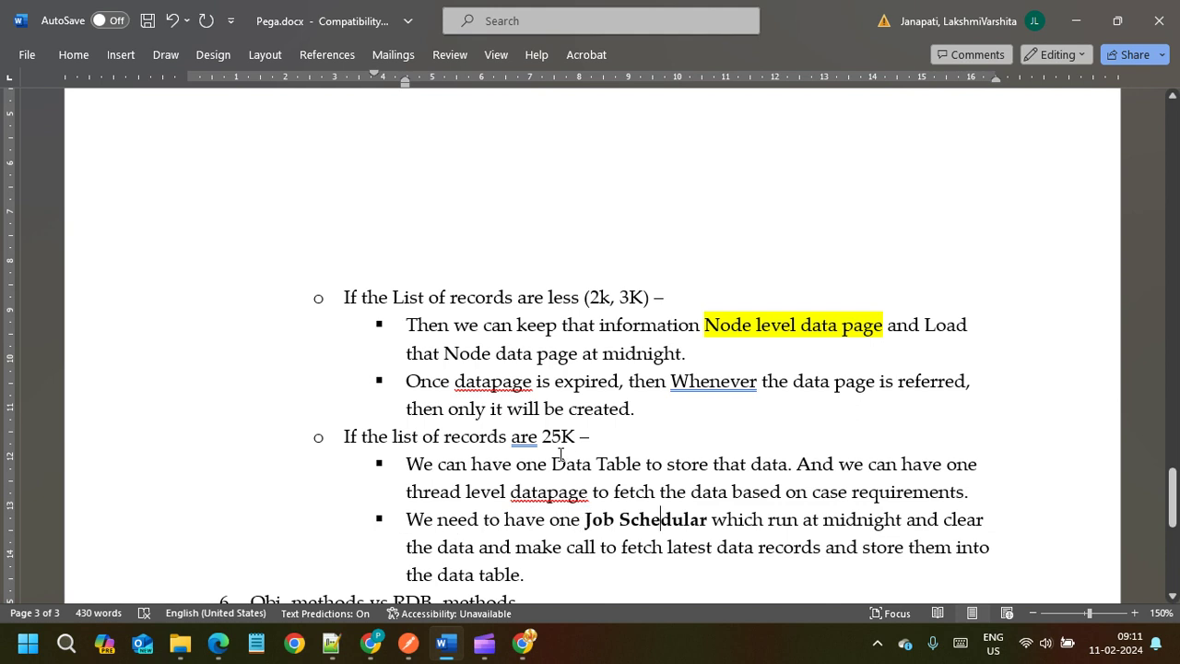
Examine how the 25K answer combines one Data Table and a thread level datapage with the midnight Job Schedular
drag(517, 463, 632, 461)
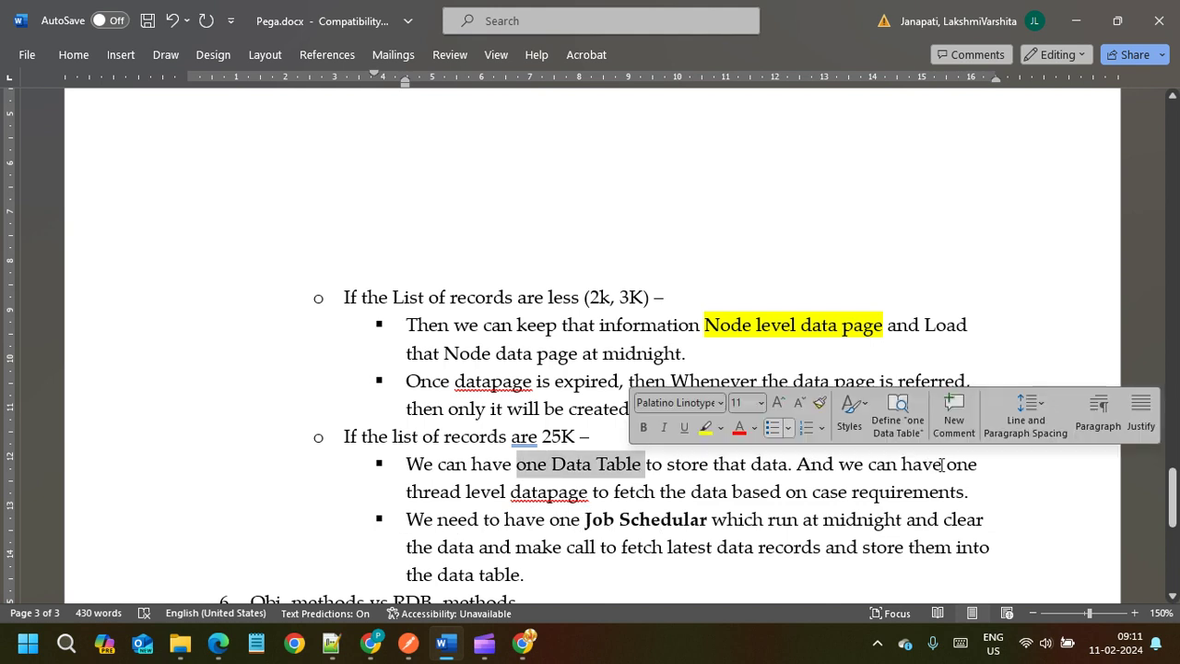
ctrl+double_click(579, 494)
ctrl+click(580, 495)
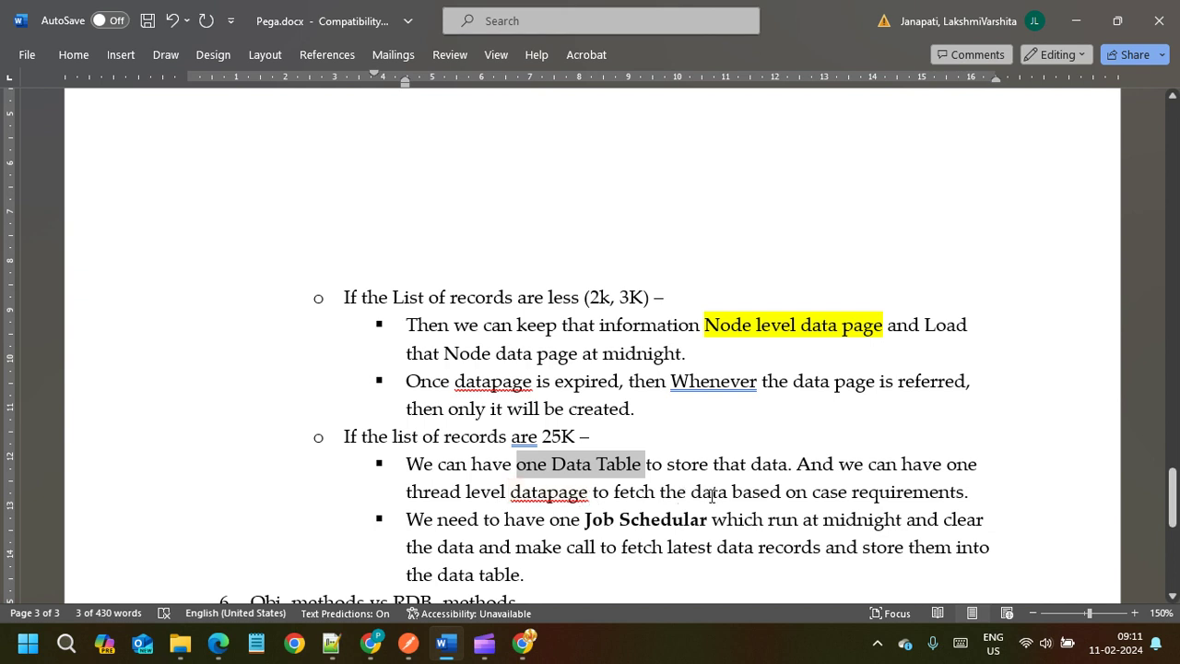
click(981, 492)
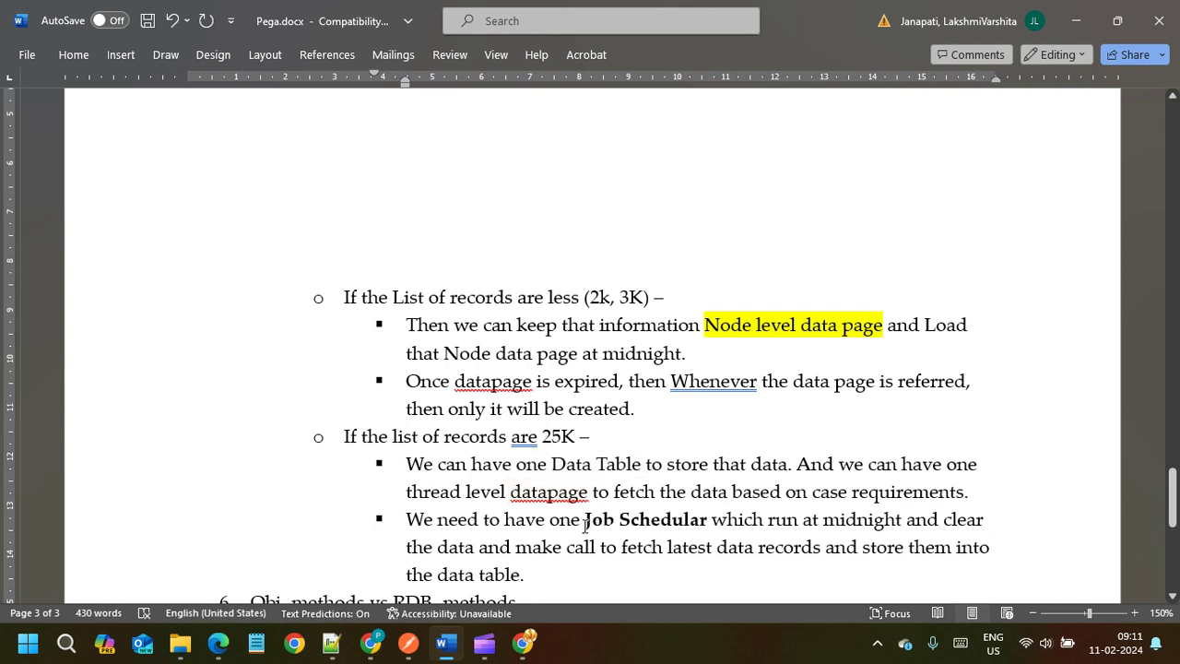
drag(584, 519, 682, 520)
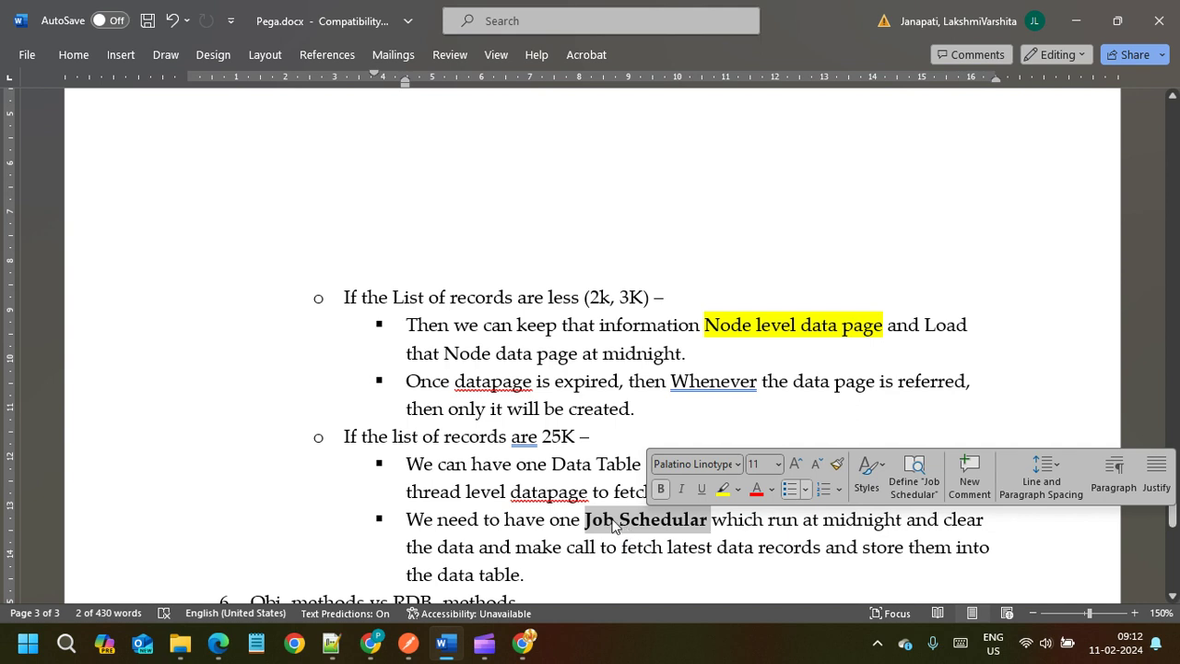
click(622, 520)
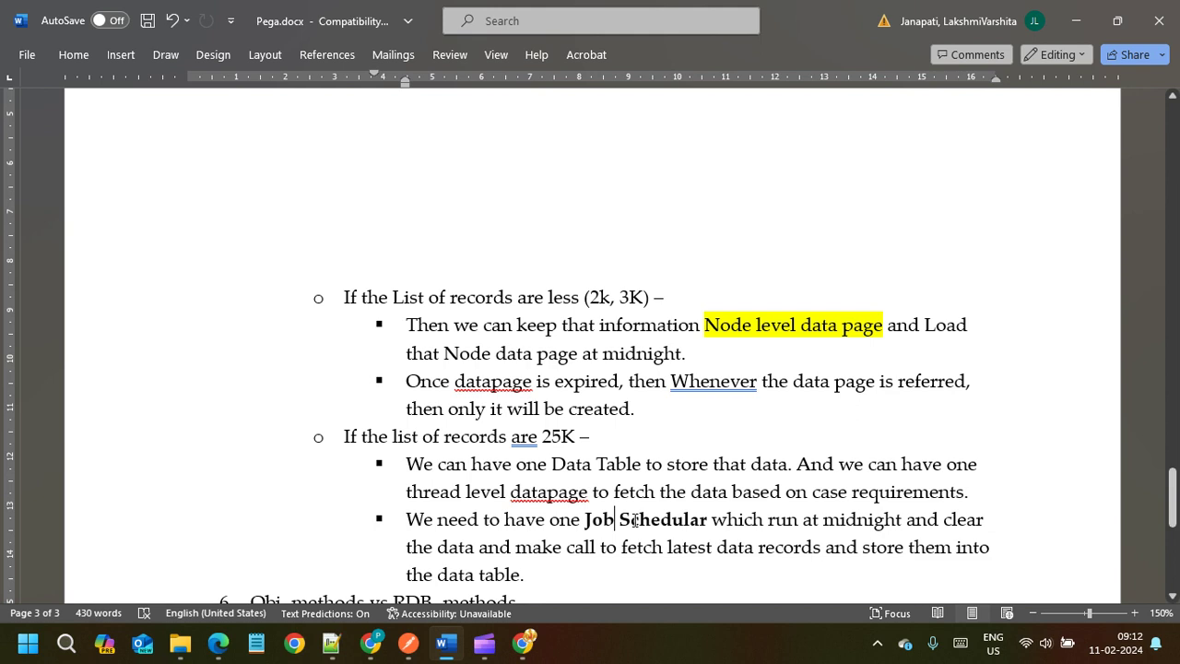
Reread the small-list and 25K record answers together as the complete response to question 5
drag(539, 578, 346, 433)
click(774, 431)
drag(544, 578, 330, 284)
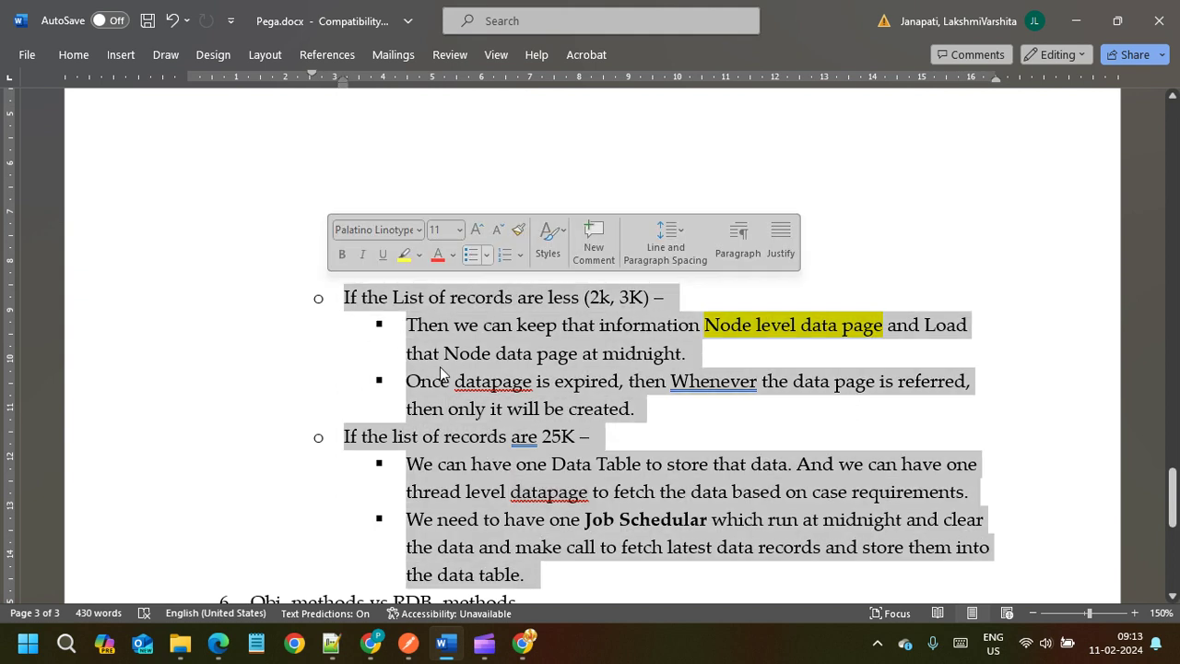
click(654, 413)
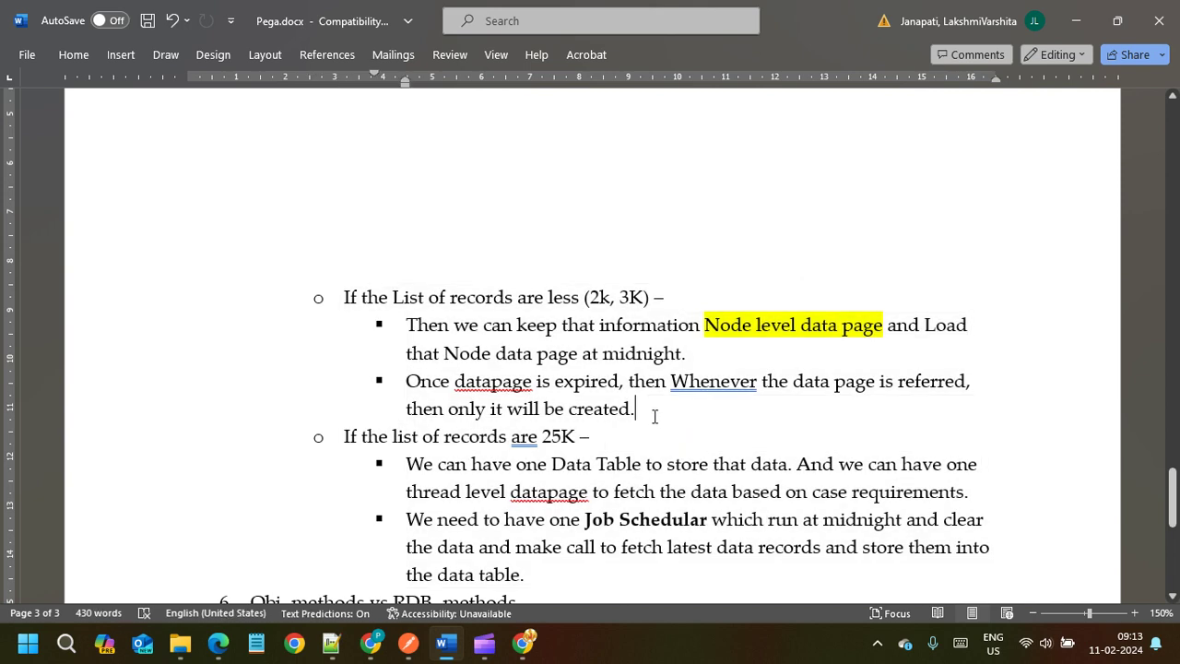
Delete the extra blank lines between "Or how do you fetch once and use it for all cases?" and the small-list answer
scroll(654, 417, up, 6)
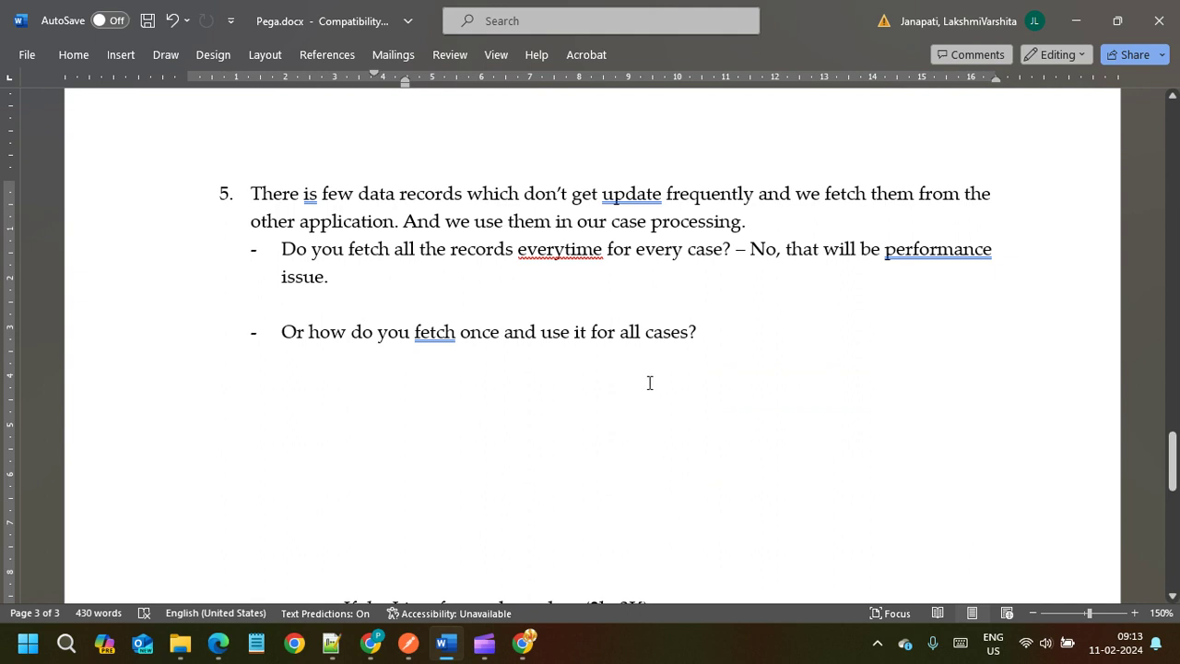
click(512, 401)
key(Delete)
key(Delete)
key(Delete)
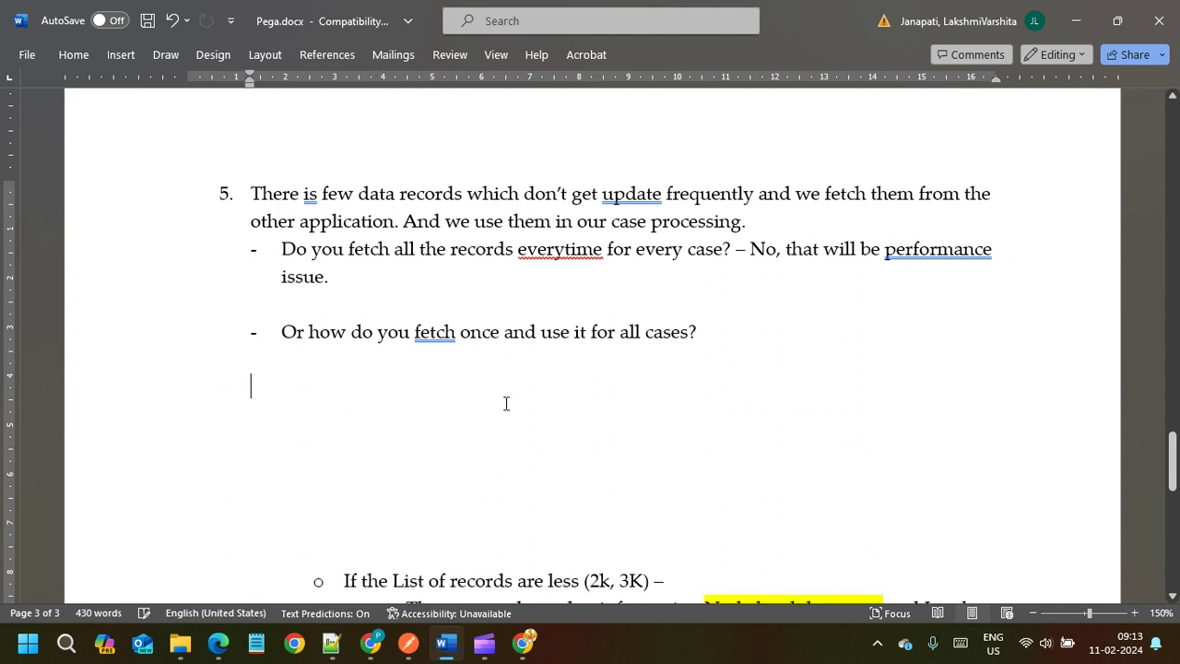
key(Delete)
key(Delete)
key(Delete)
key(Delete)
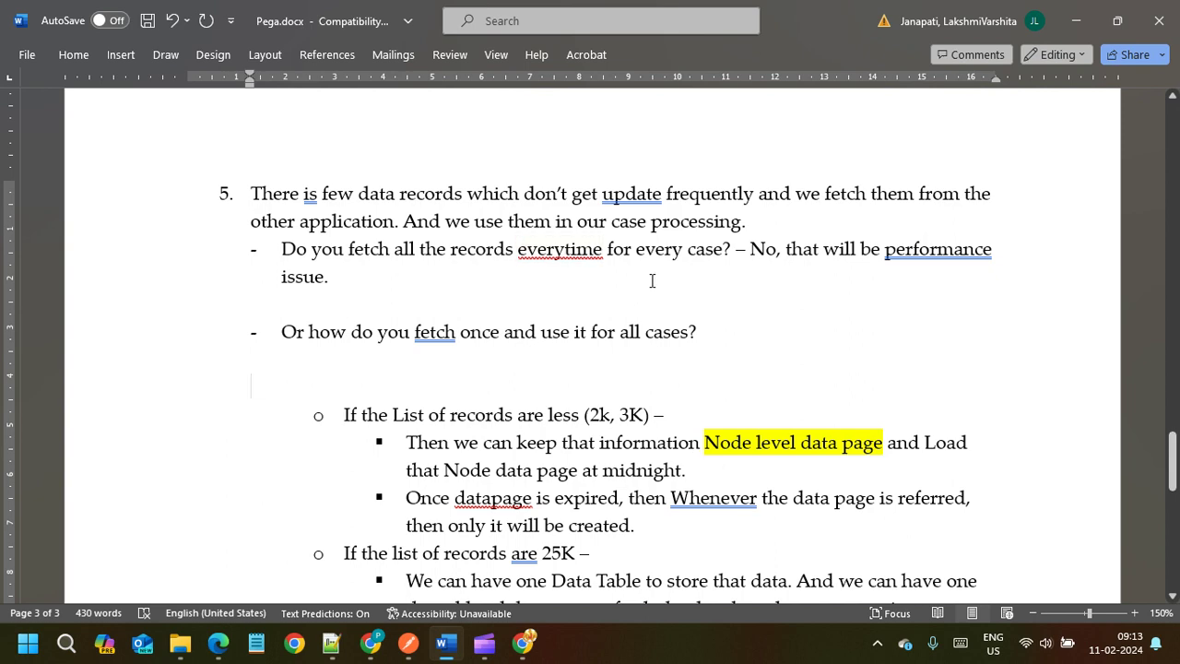
Insert an empty line after the 25K answer's last bullet, ahead of question 6
scroll(651, 280, down, 1)
scroll(732, 359, down, 3)
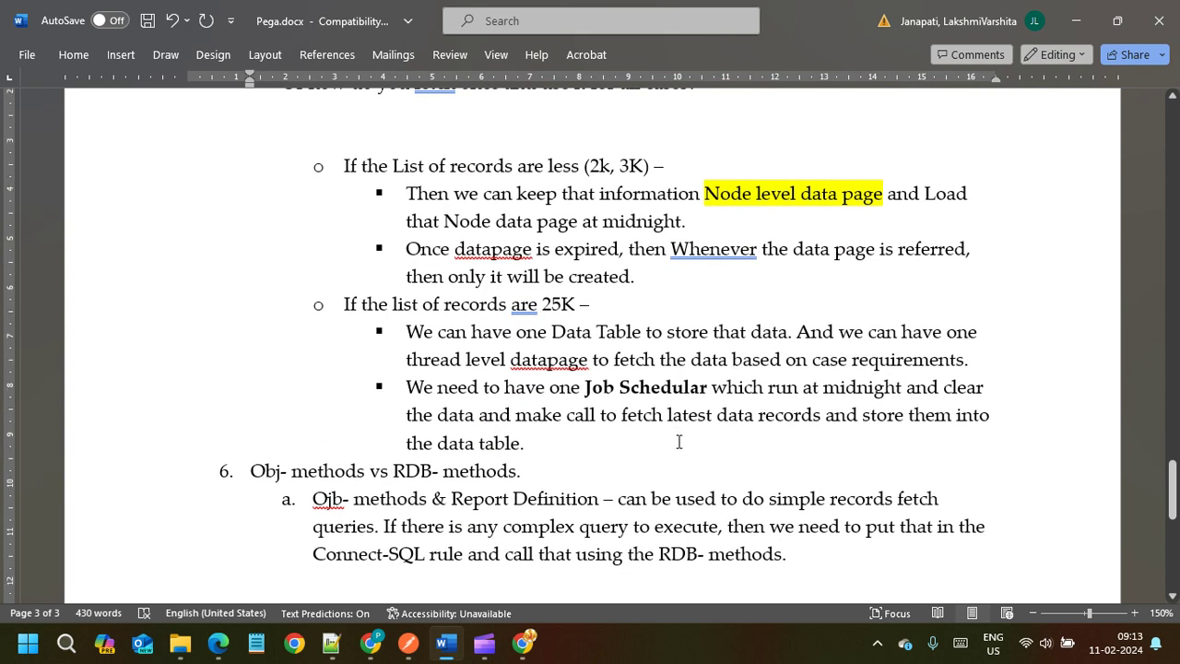
scroll(678, 441, up, 2)
click(536, 565)
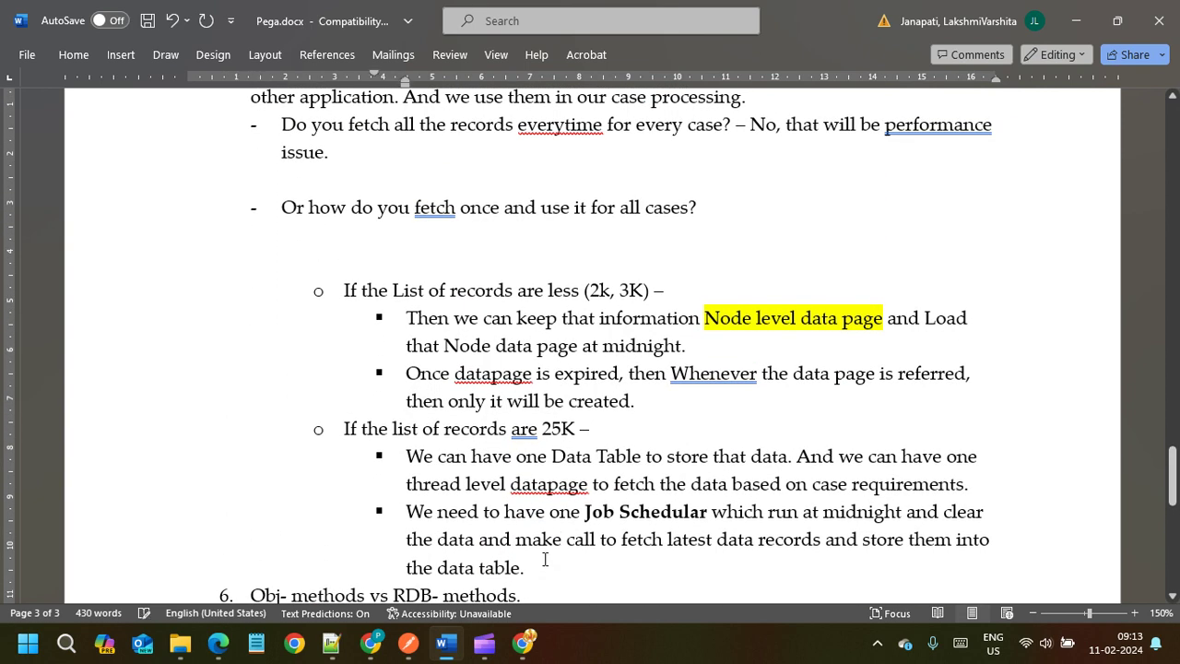
key(Return)
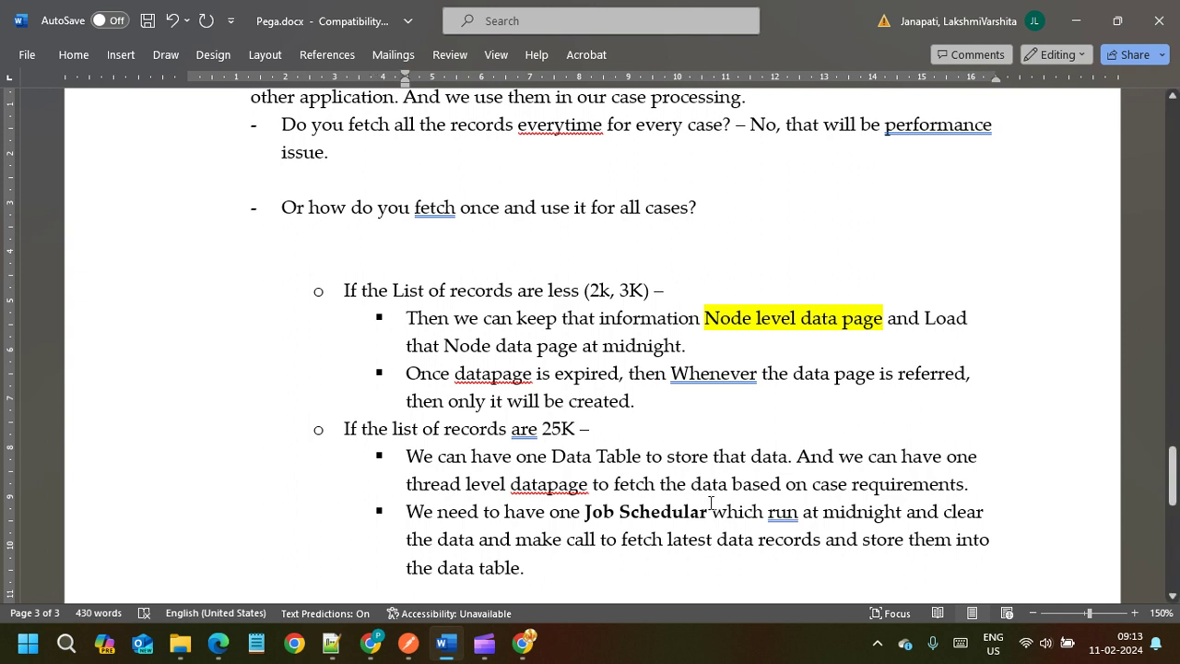
Examine the bold term Job Schedular in the 25K answer's second bullet
drag(710, 504, 587, 512)
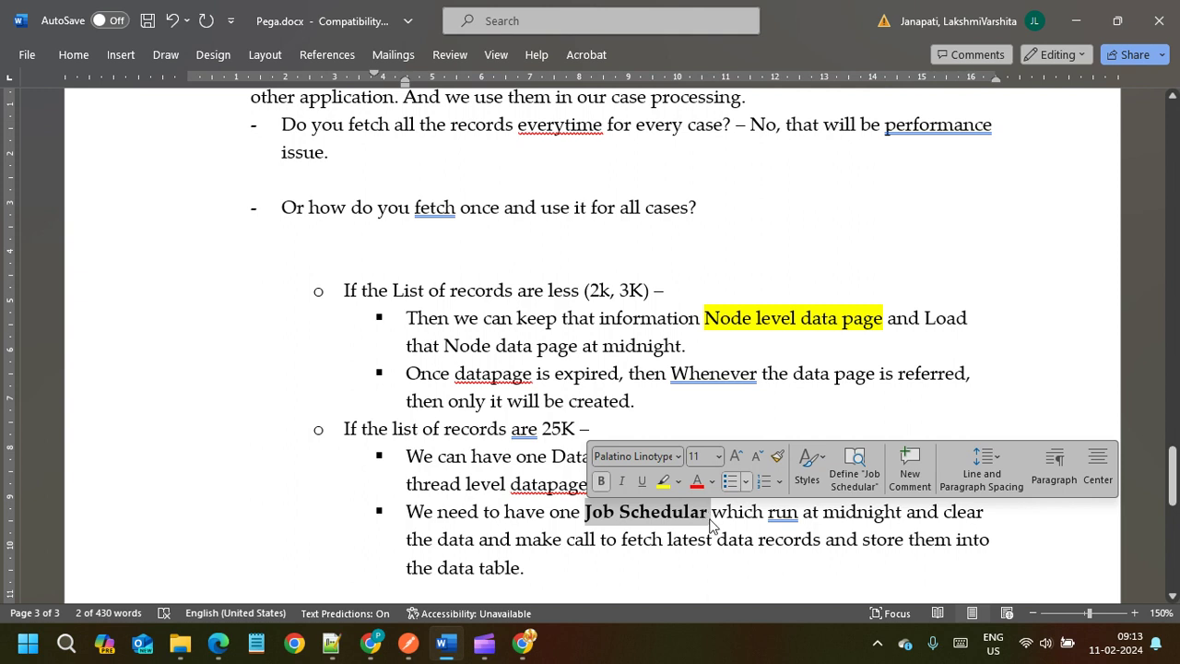
click(711, 516)
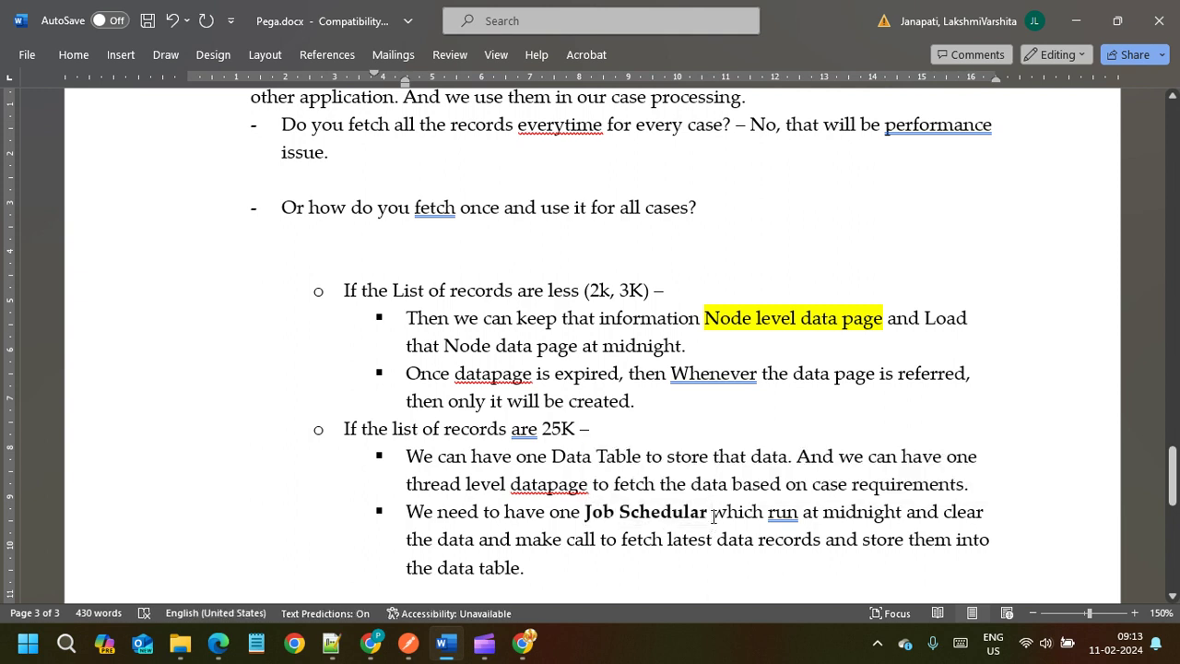
click(588, 504)
key(BackSpace)
text(J)
drag(707, 515, 597, 515)
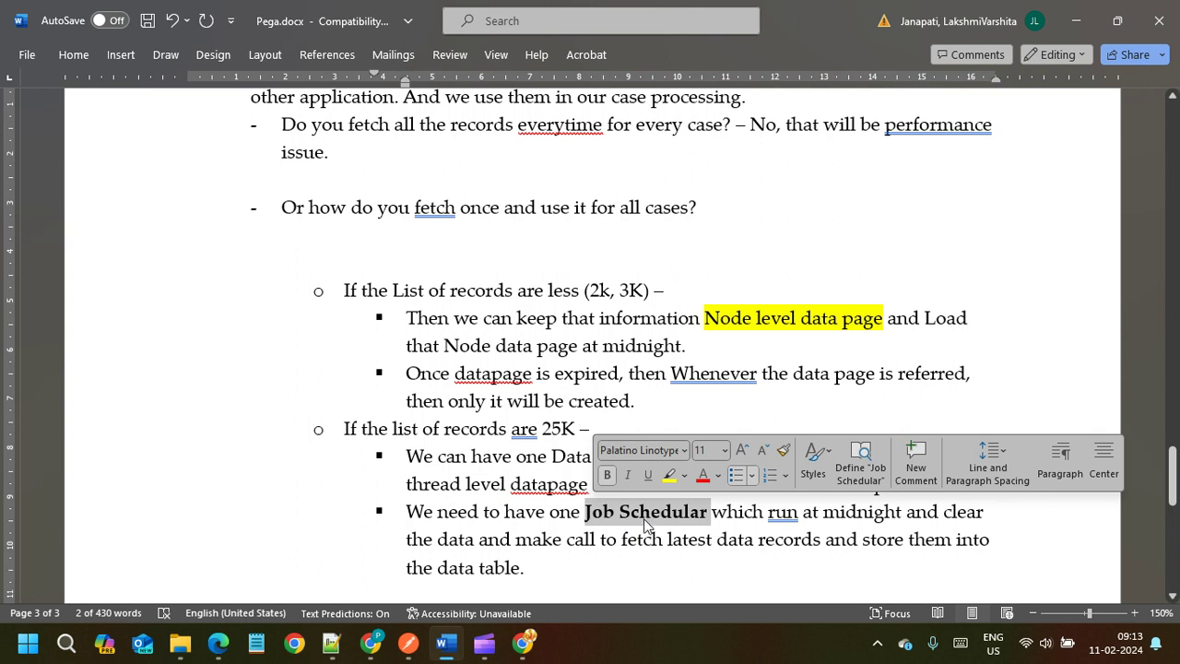
click(712, 512)
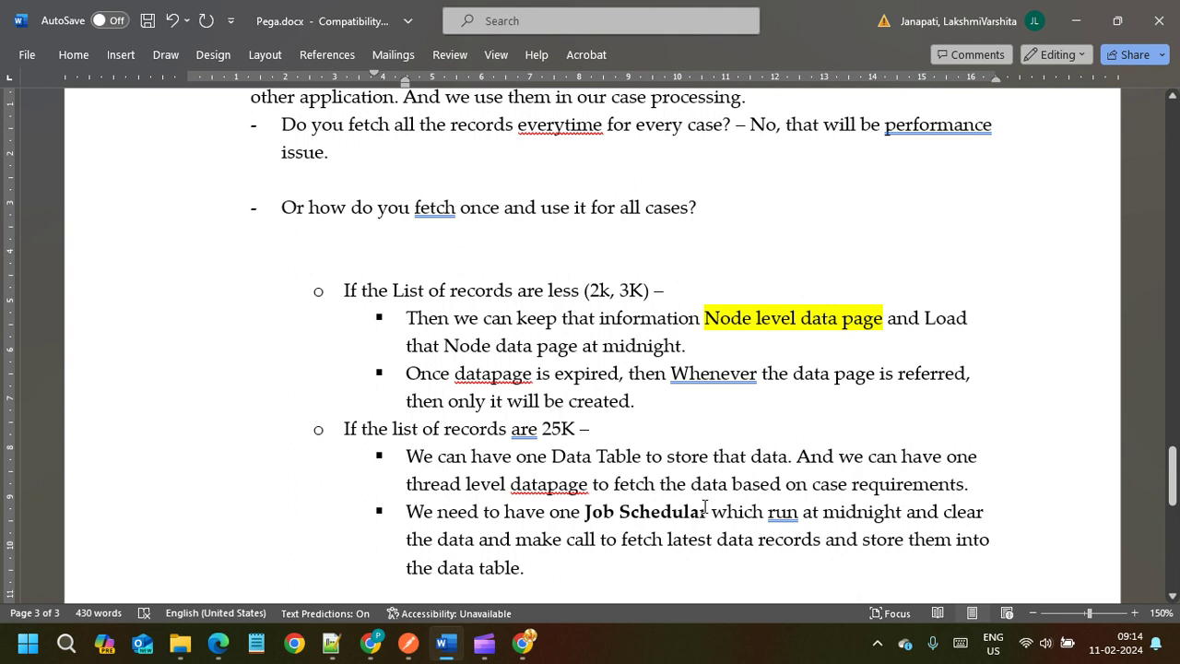
drag(584, 511, 684, 509)
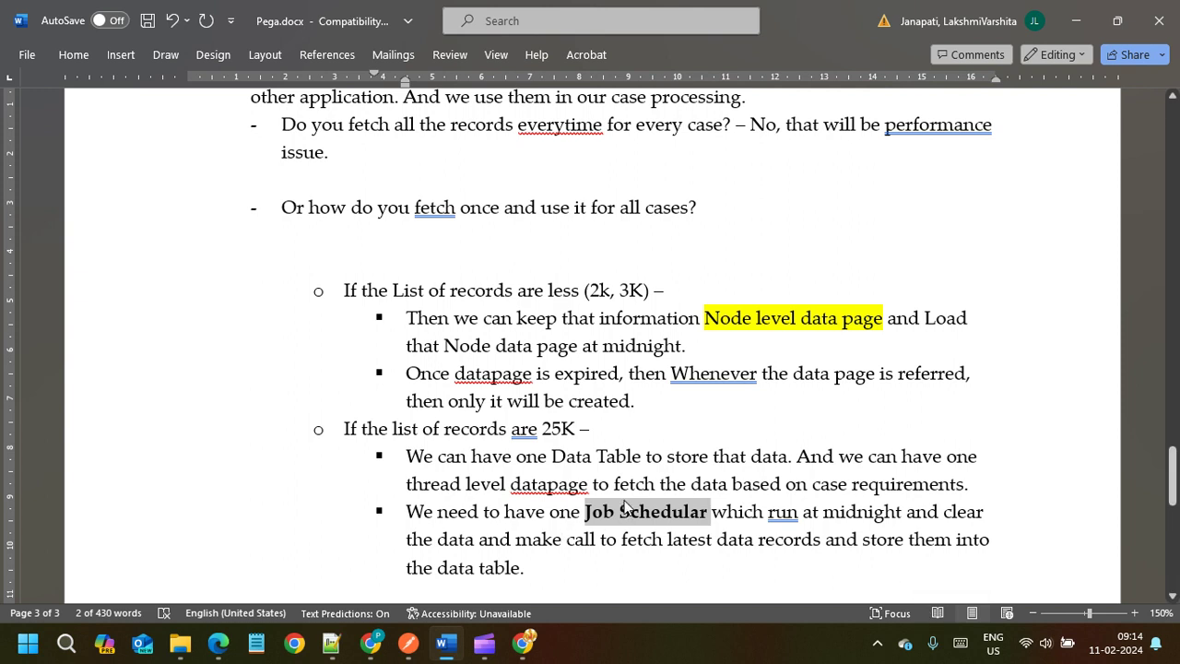
Examine the highlighted phrase "Node level data page" in relation to fetching once for all cases
click(608, 207)
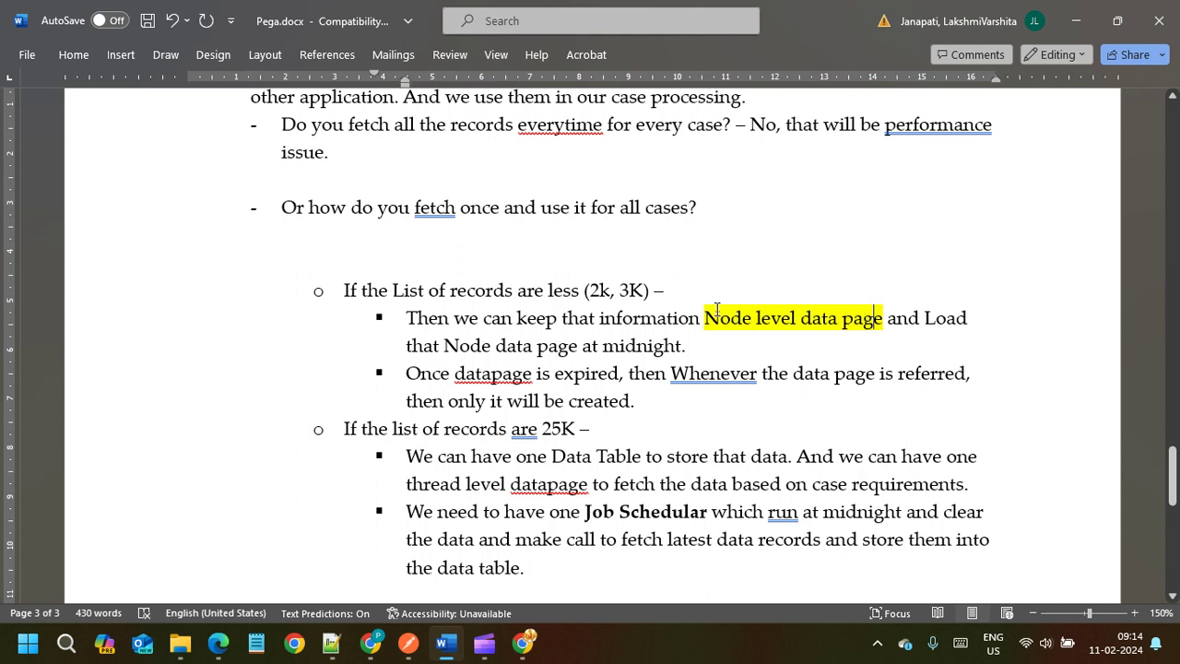
drag(704, 318, 883, 319)
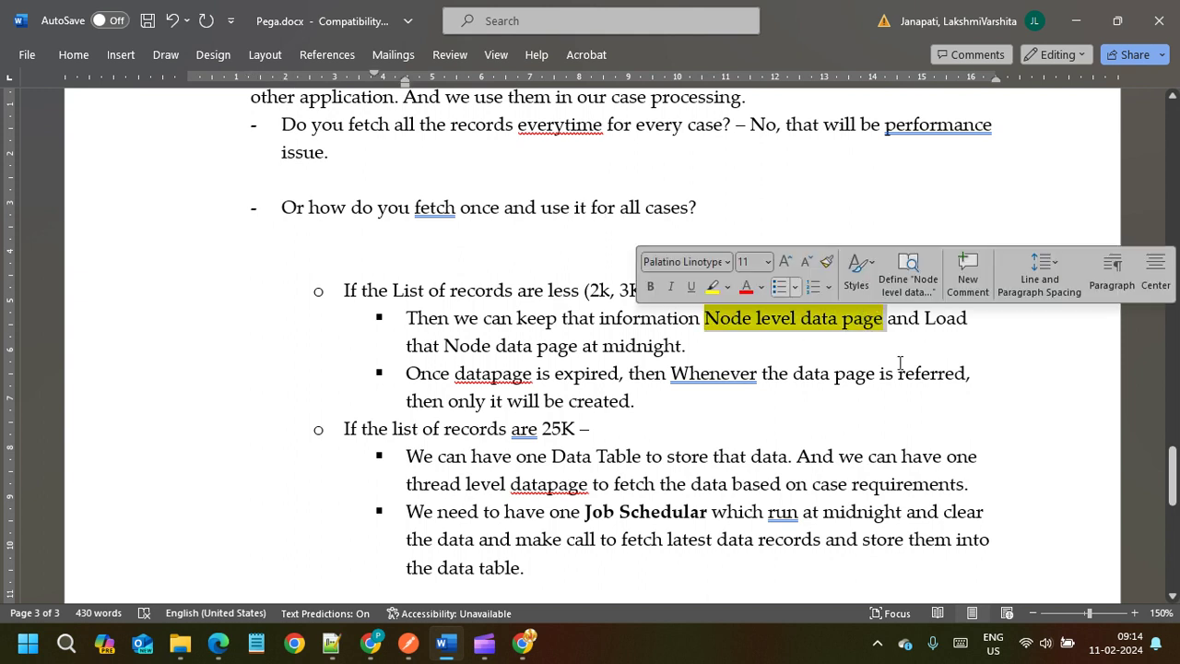
click(887, 318)
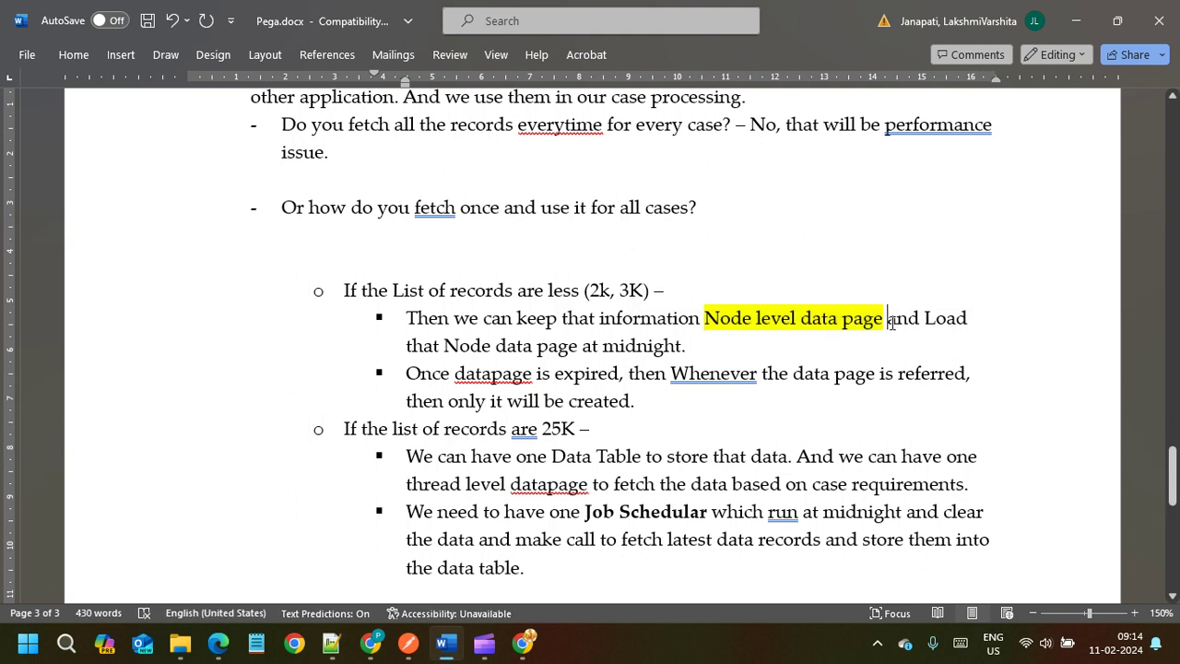
drag(887, 318, 706, 316)
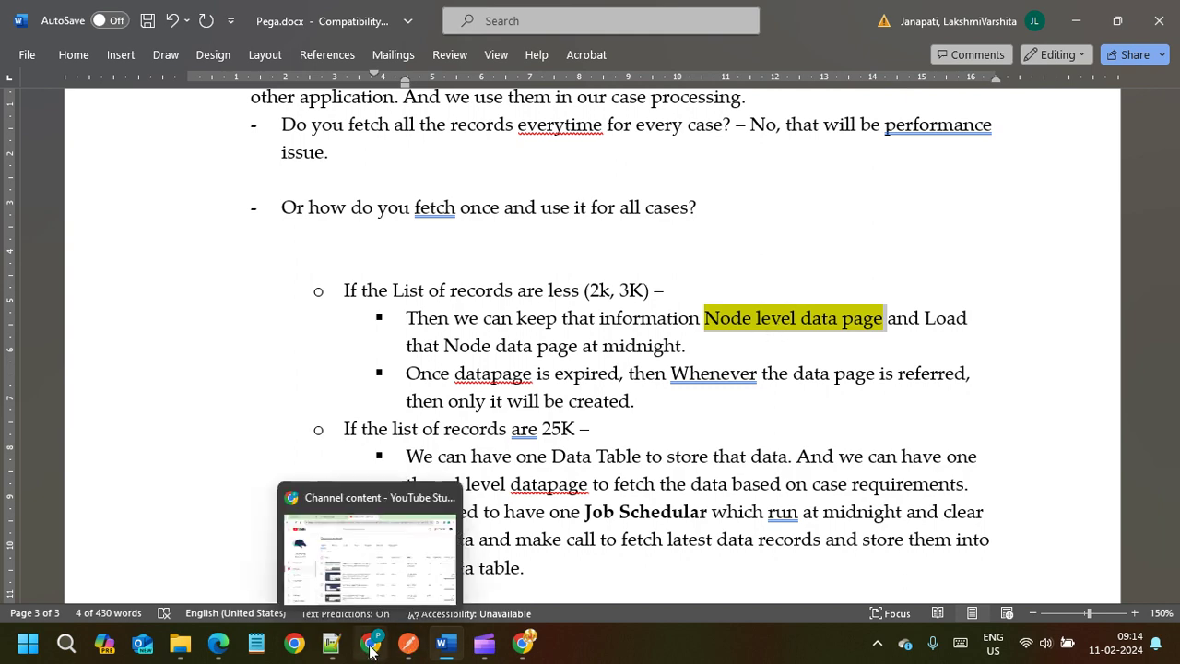
Switch to Pega Dev Studio in Chrome, open the D_AddressList data page from the Data Model records, and collapse the explorer
click(531, 648)
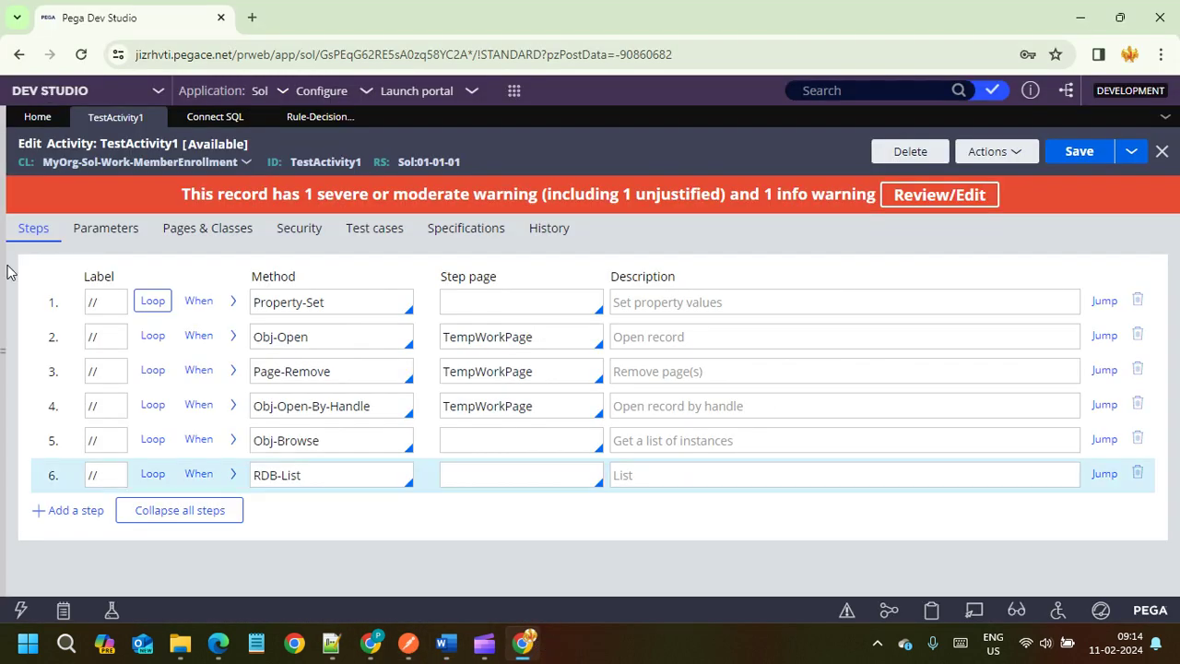
click(34, 371)
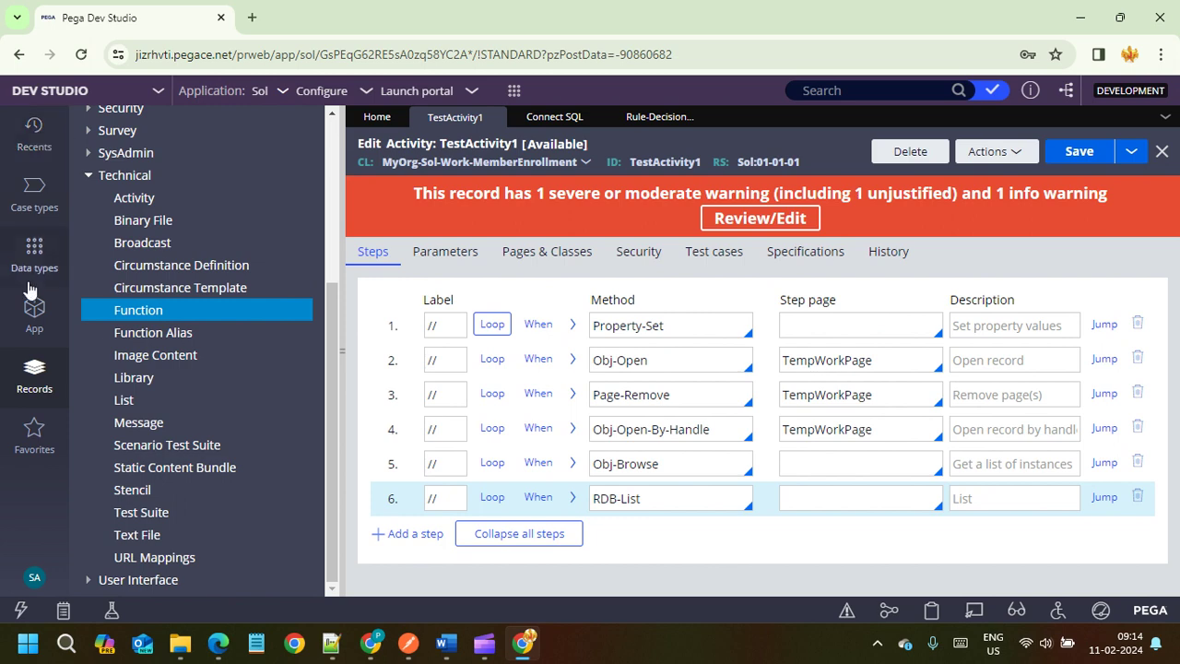
click(88, 175)
click(90, 172)
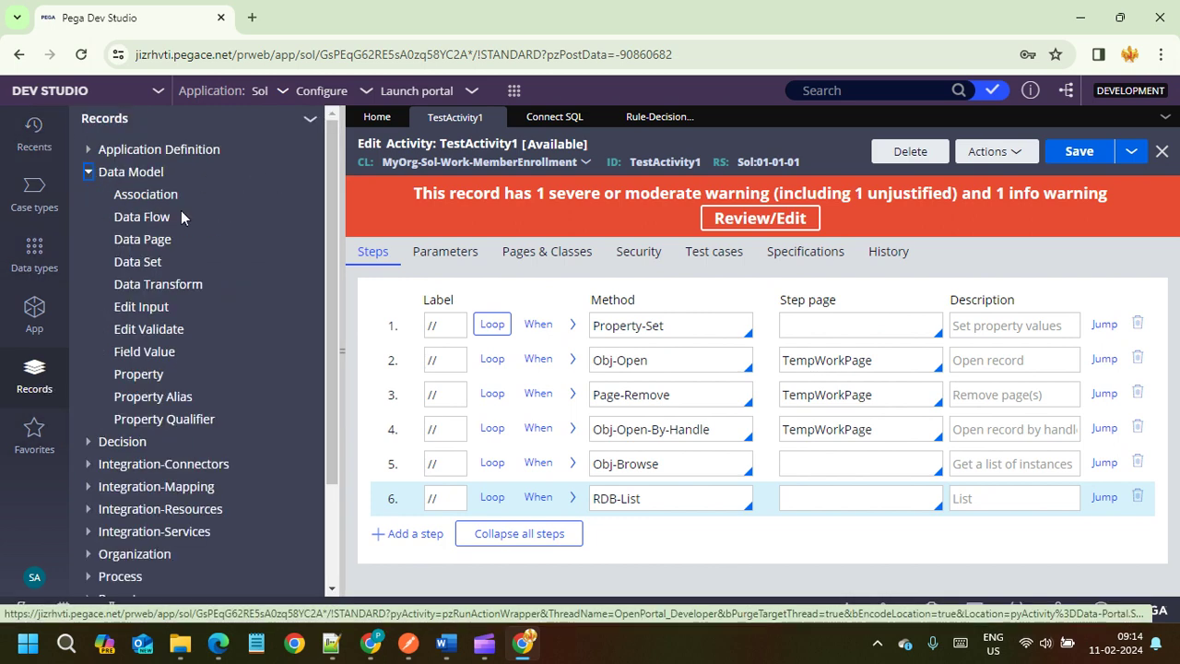
click(173, 245)
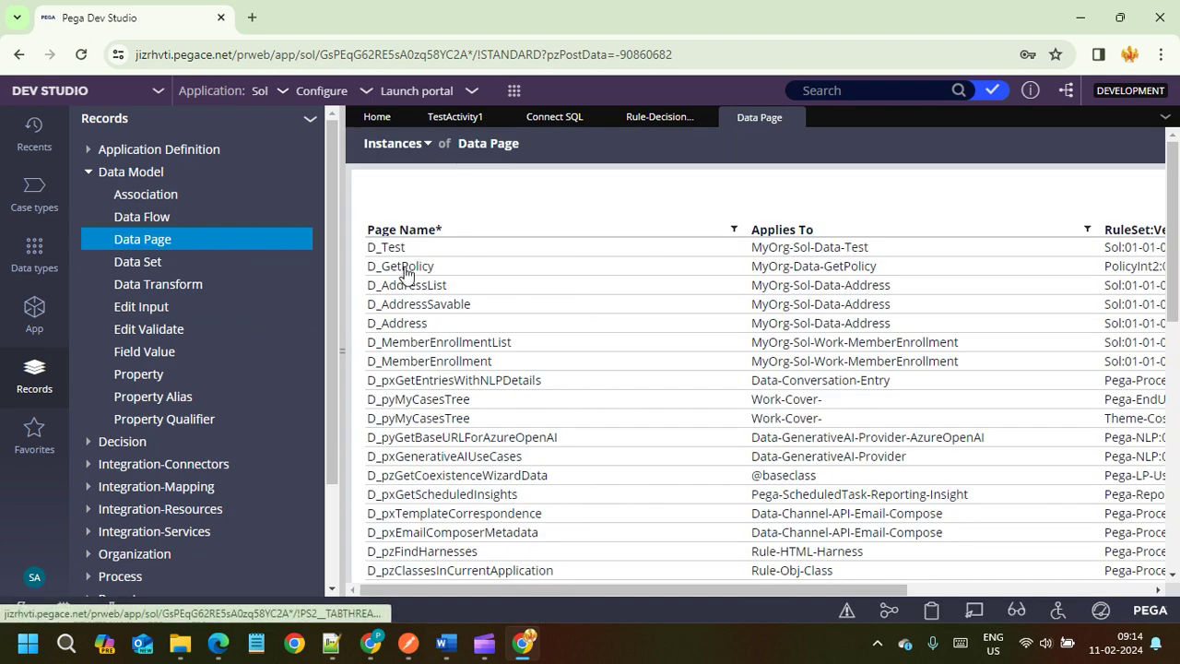
click(412, 286)
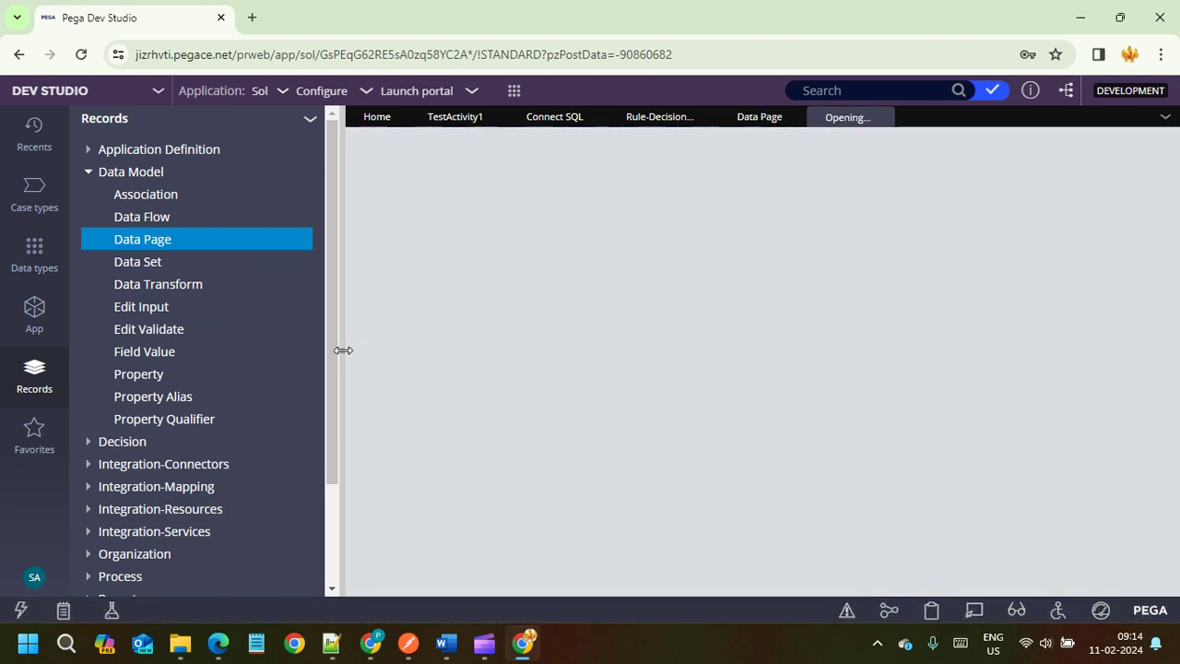
click(344, 349)
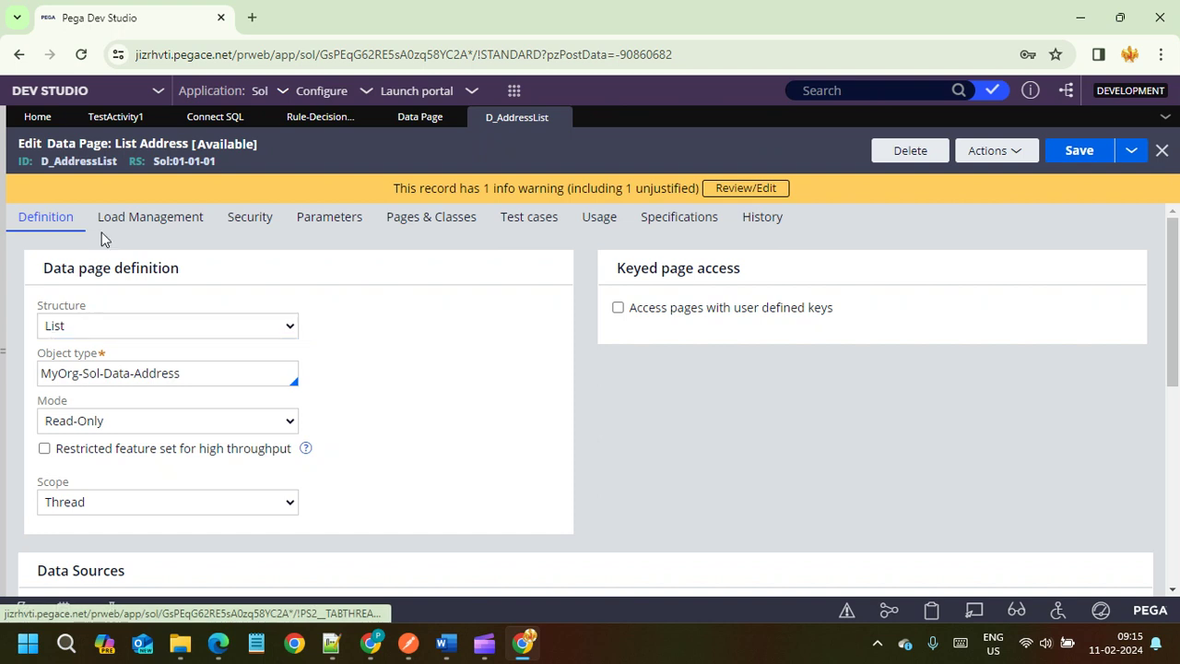
Clear the D_AddressList data page through its load management settings with Flush All enabled
click(143, 225)
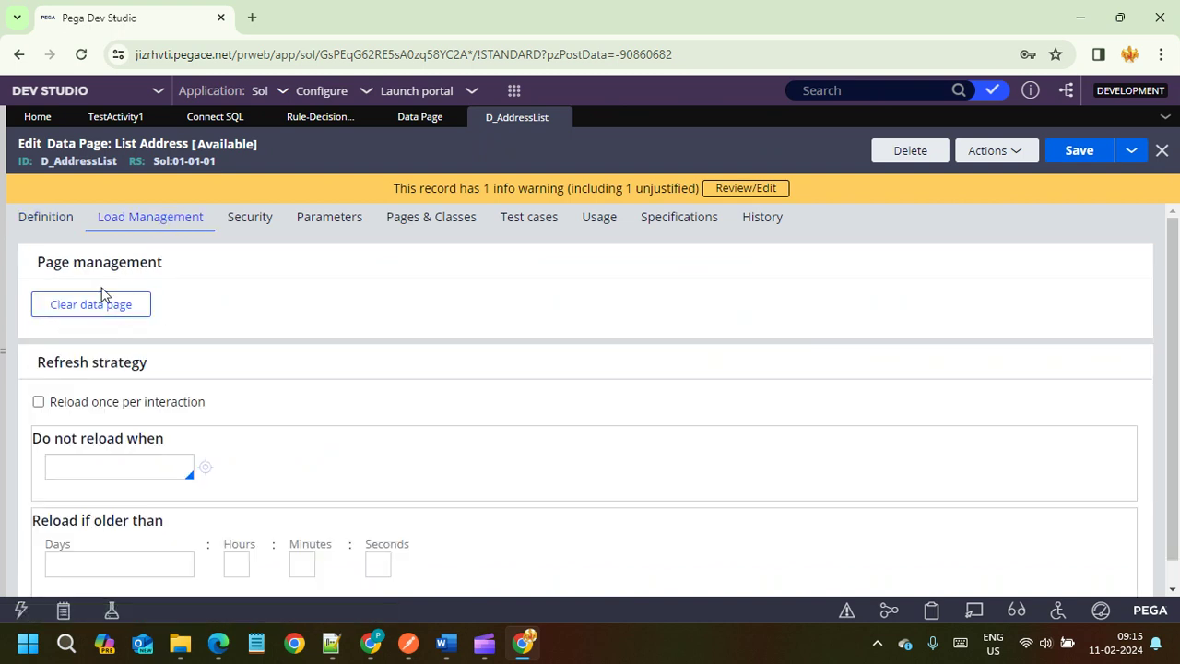
click(101, 311)
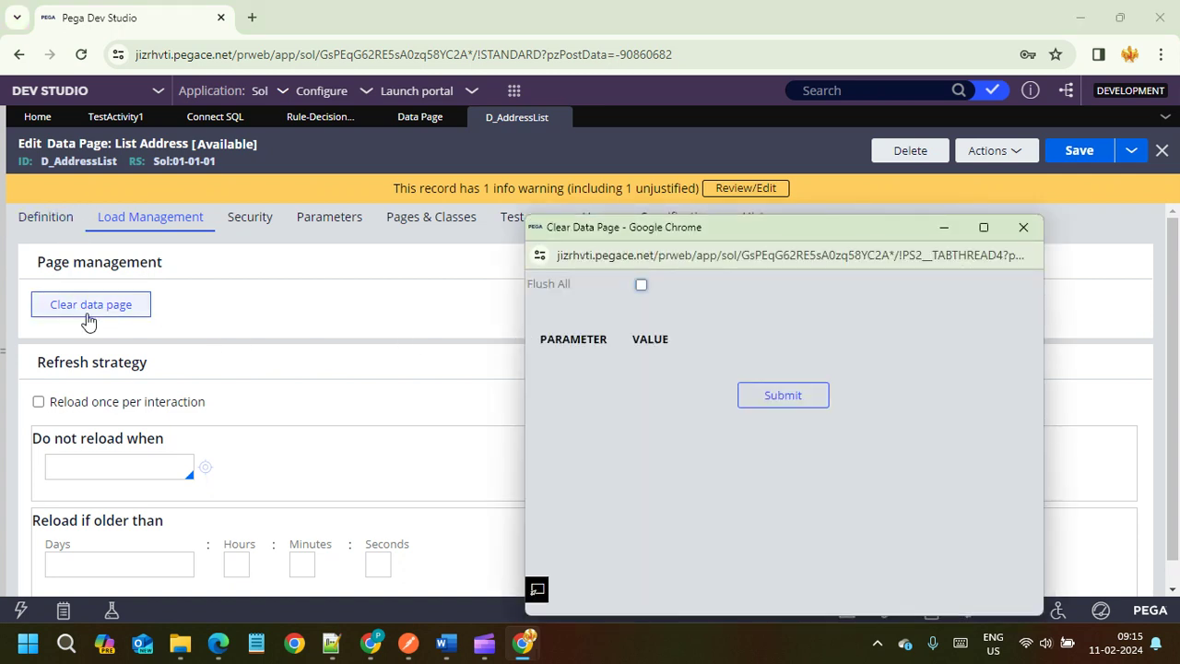
click(643, 287)
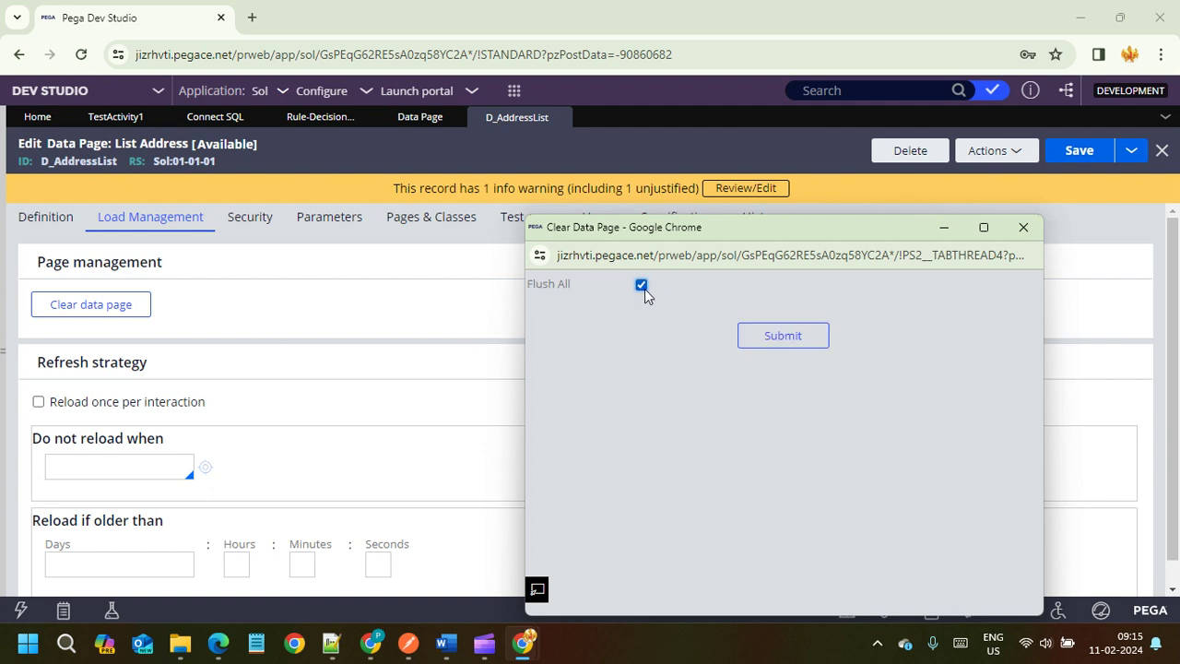
click(782, 333)
click(786, 451)
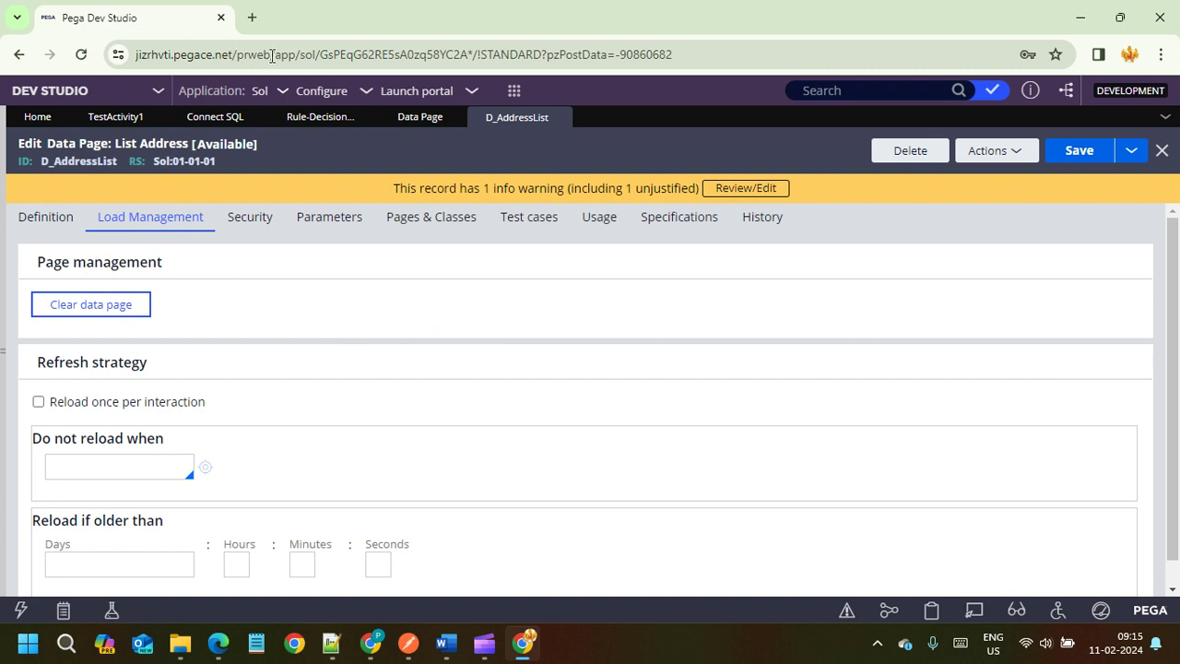
Examine the base part of the Dev Studio URL up to prweb and the data page's ID
drag(272, 54, 118, 55)
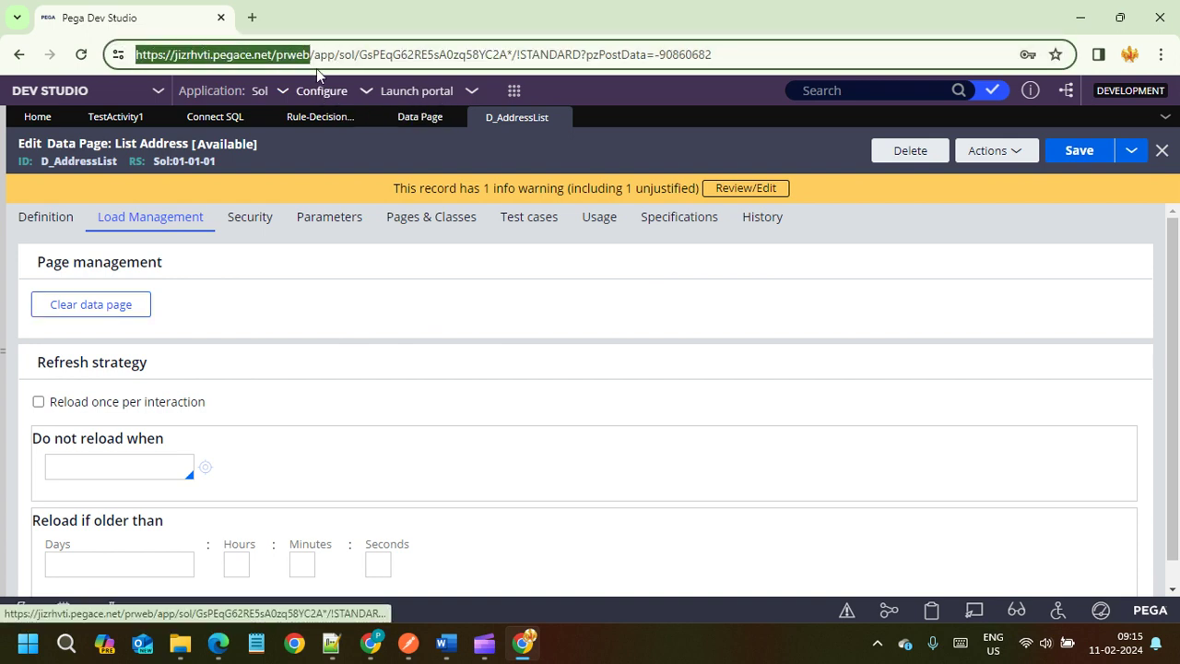
click(297, 53)
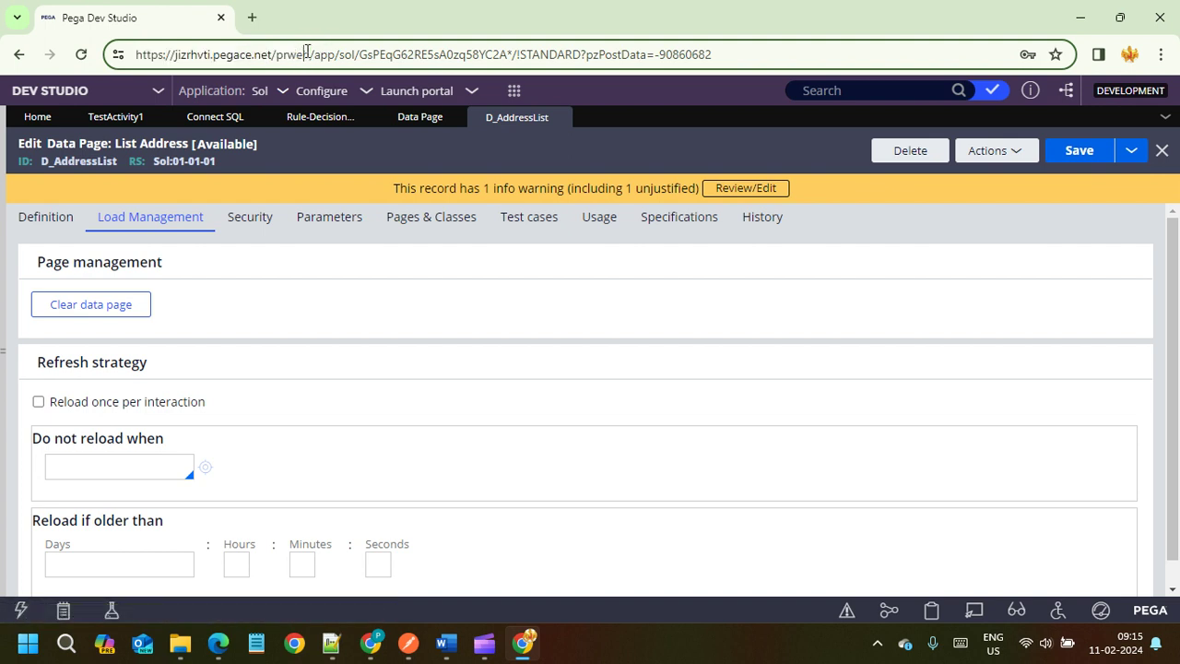
drag(307, 53, 136, 53)
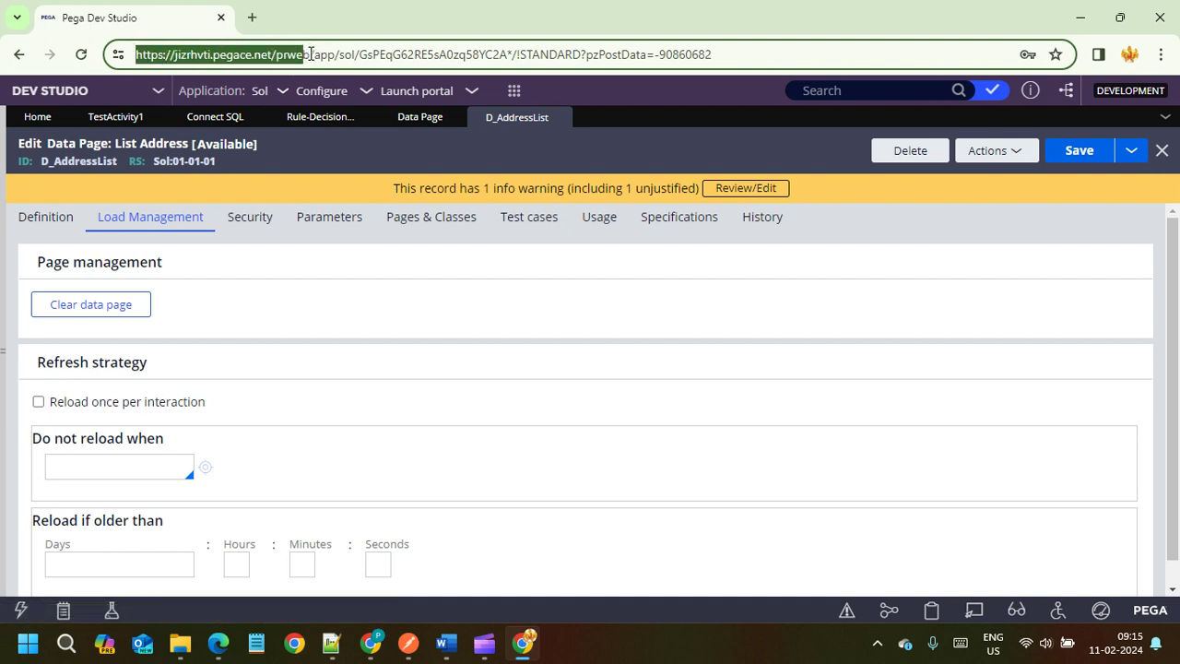
drag(310, 54, 137, 55)
click(488, 149)
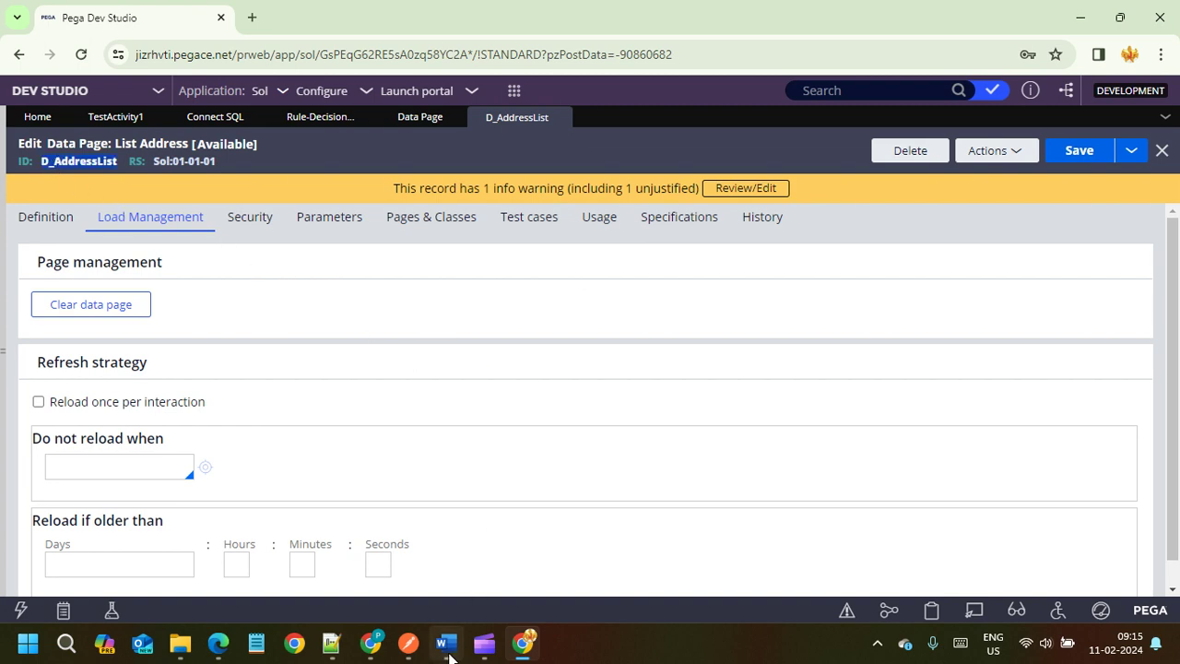
Switch back to Pega.docx in Word and reread the small-list bullet about keeping information in a Node level data page
click(446, 643)
click(906, 313)
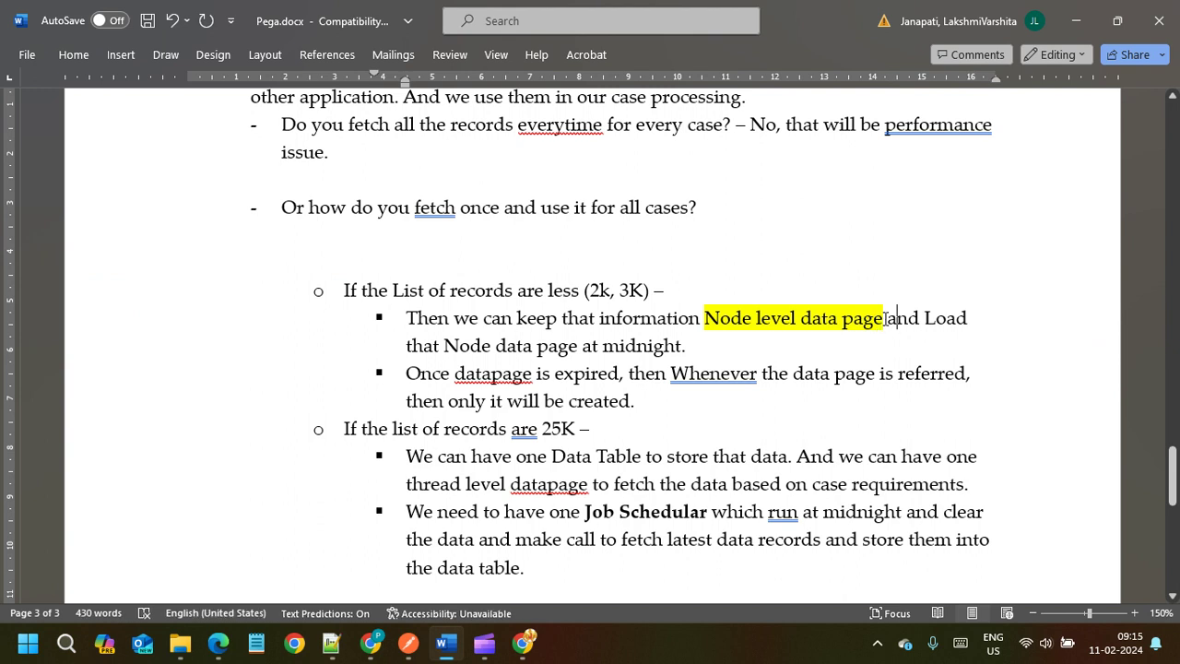
drag(890, 319, 706, 305)
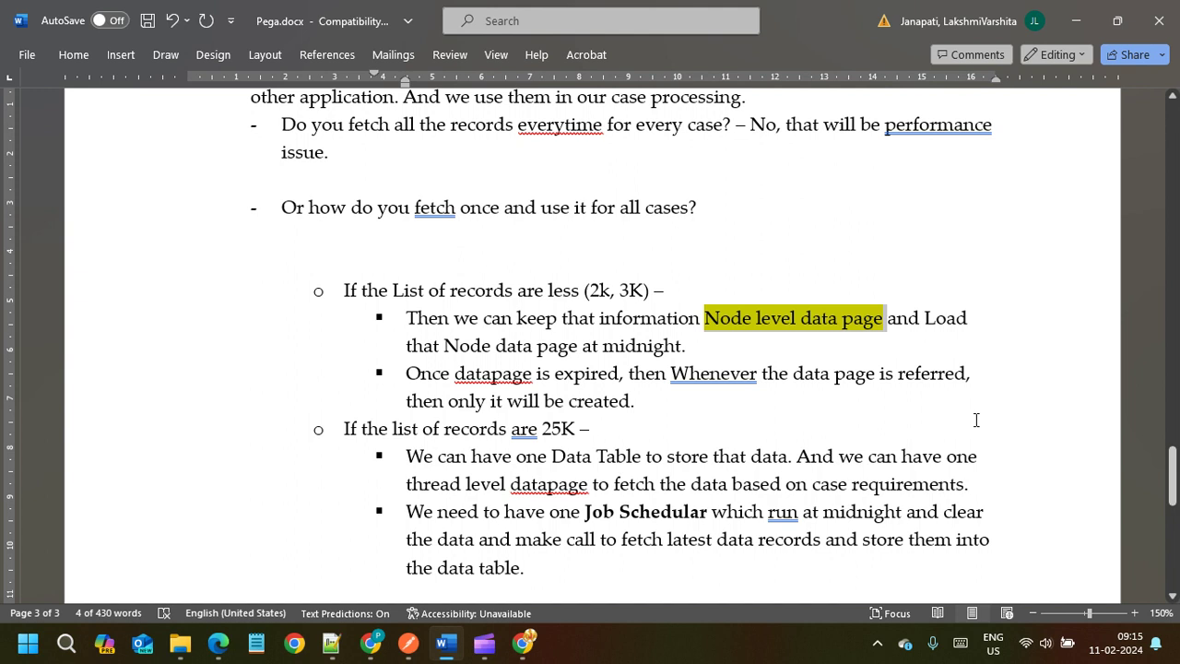
click(705, 345)
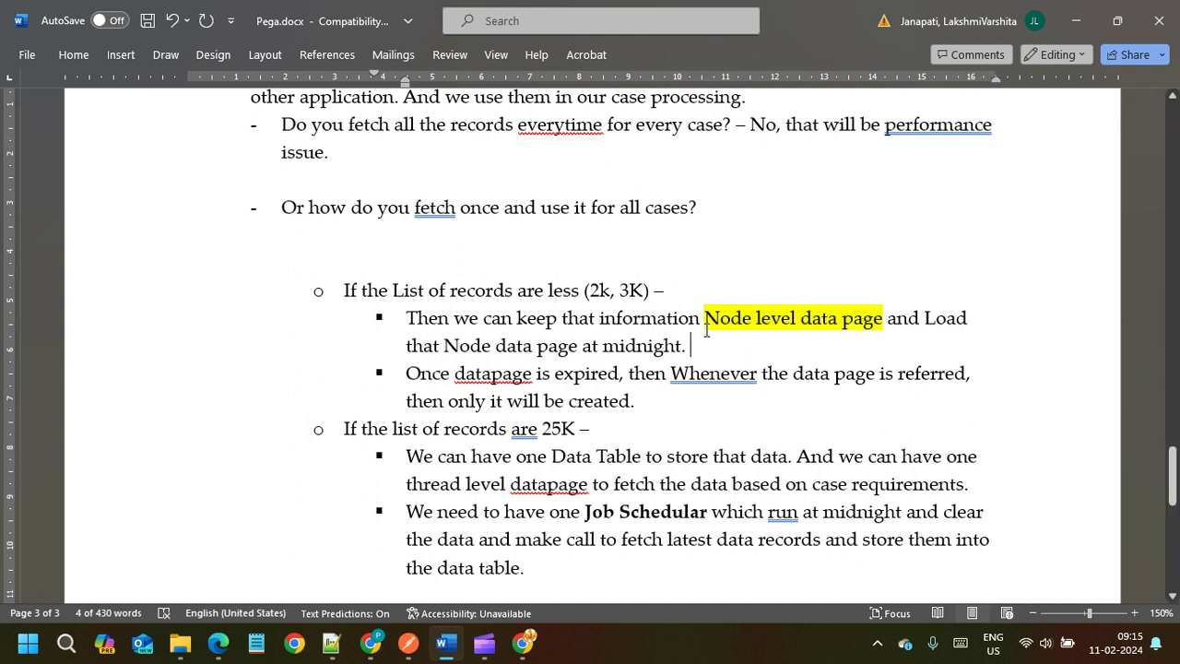
drag(700, 318, 886, 318)
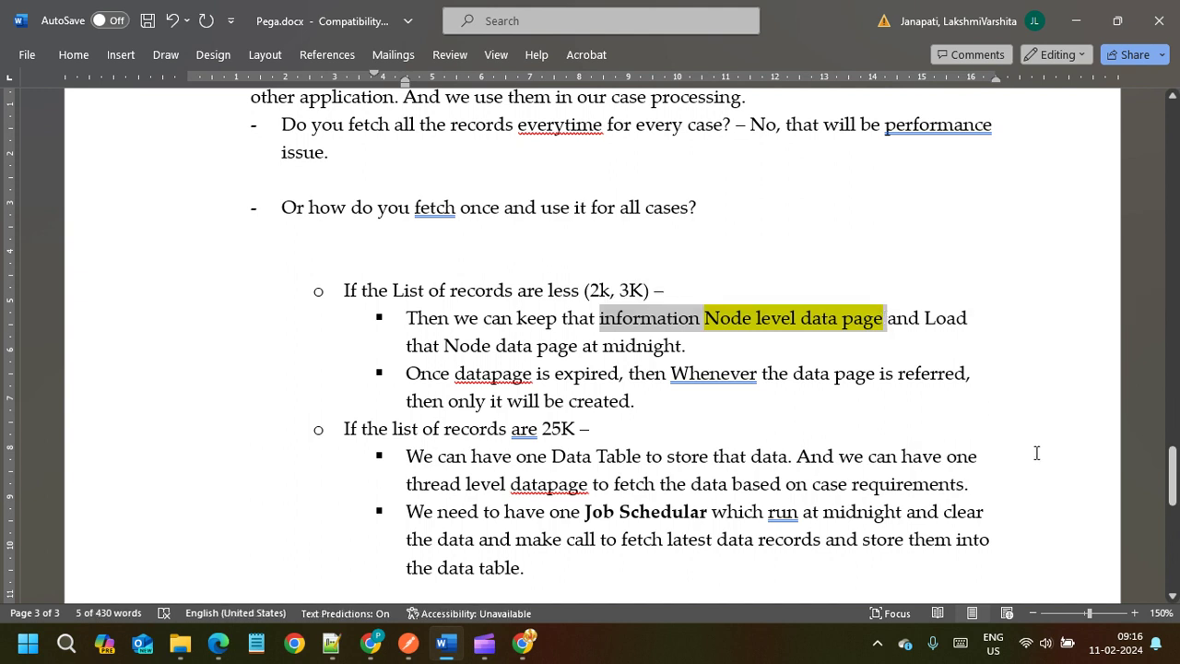
Review the small-list bullet about loading the Node level data page at midnight
click(972, 317)
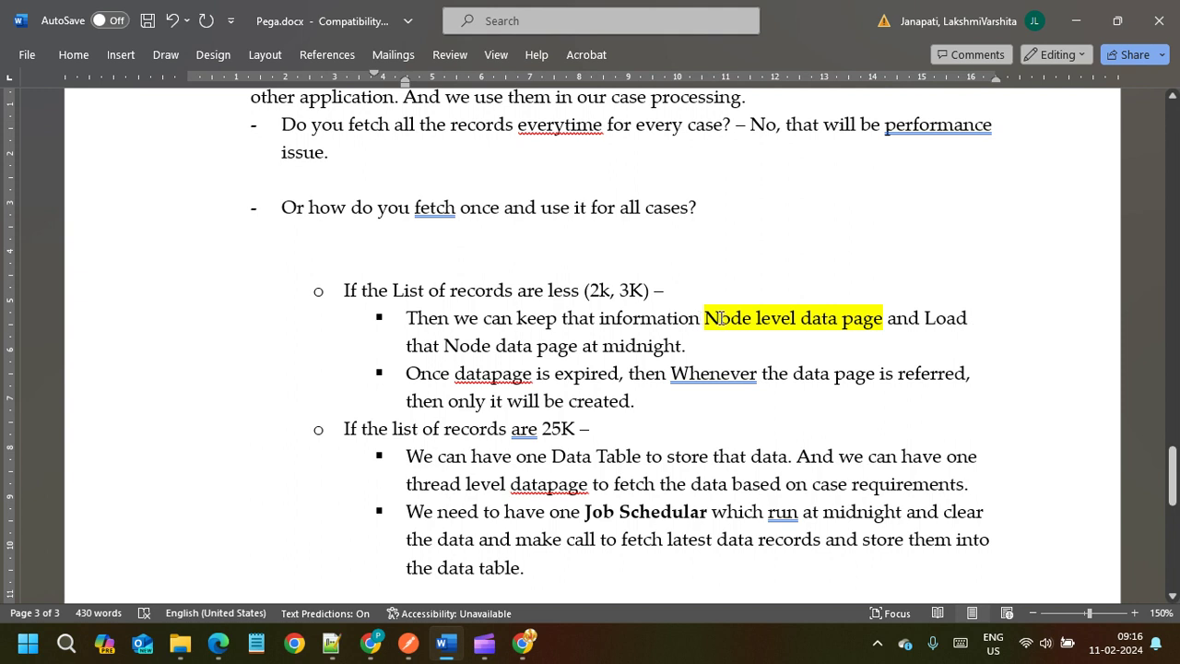
drag(601, 317, 827, 339)
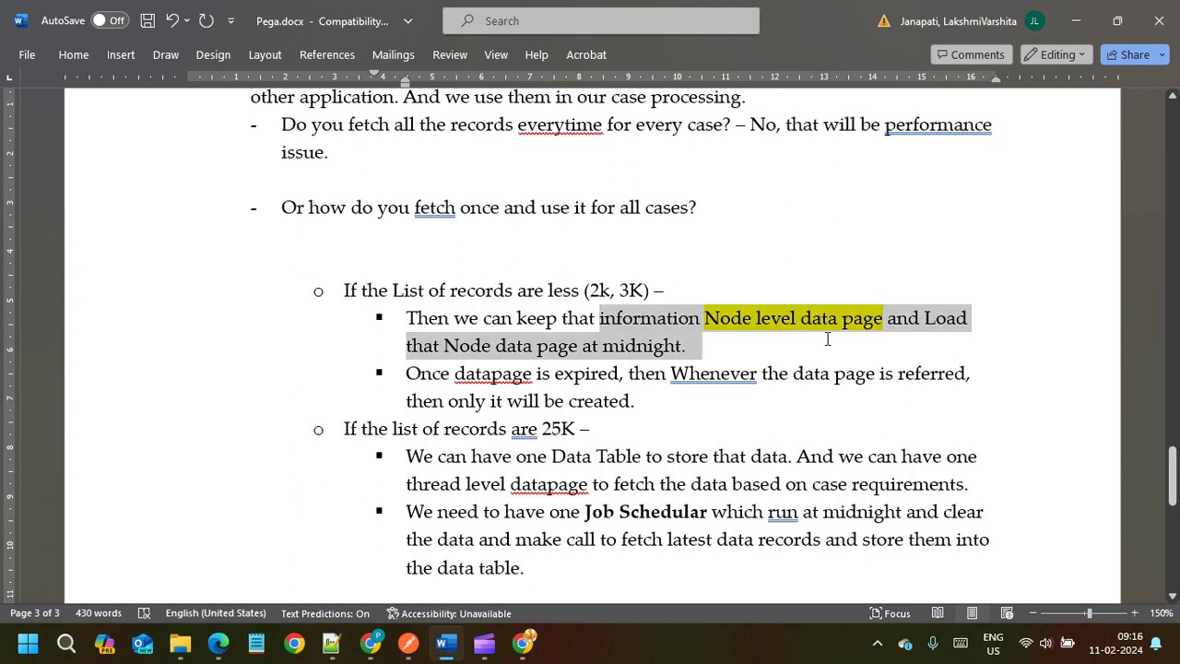
drag(908, 335, 924, 319)
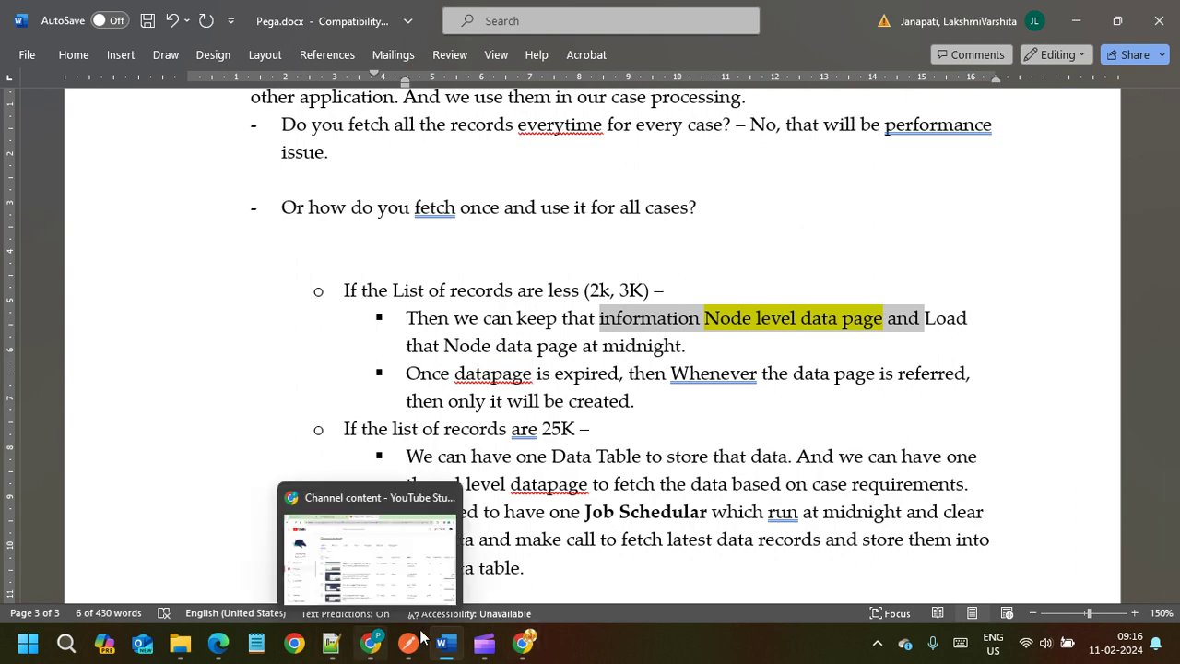
Switch to Pega Dev Studio in Chrome and set the D_AddressList data page's scope to Node in its definition
click(522, 642)
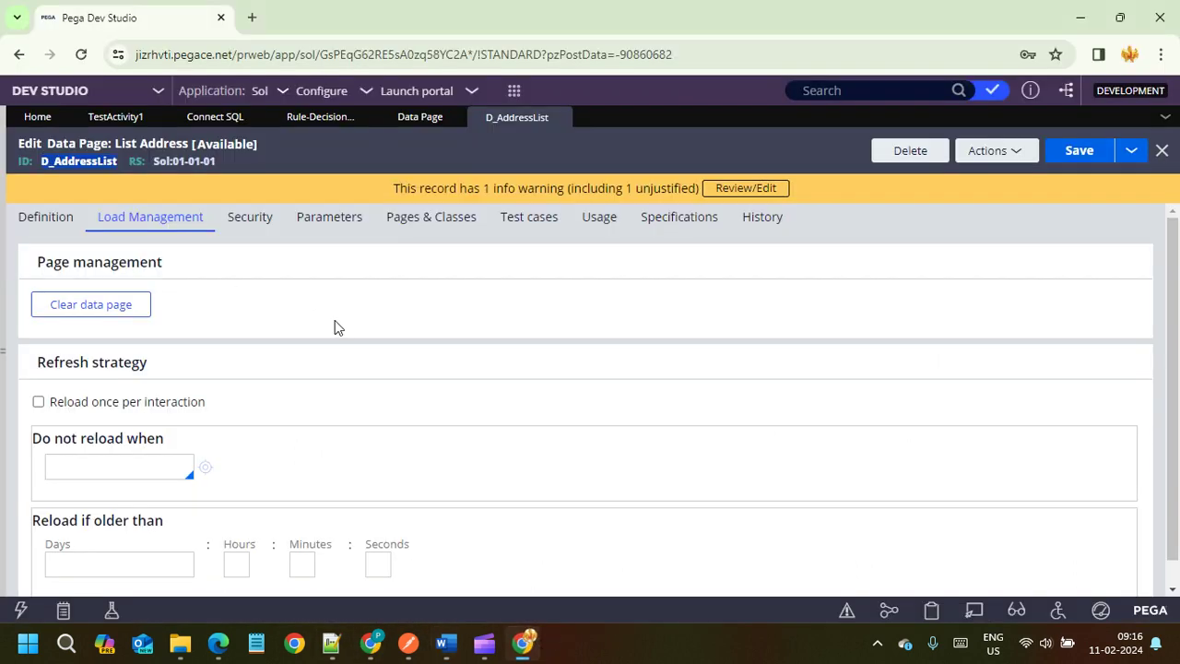
click(53, 224)
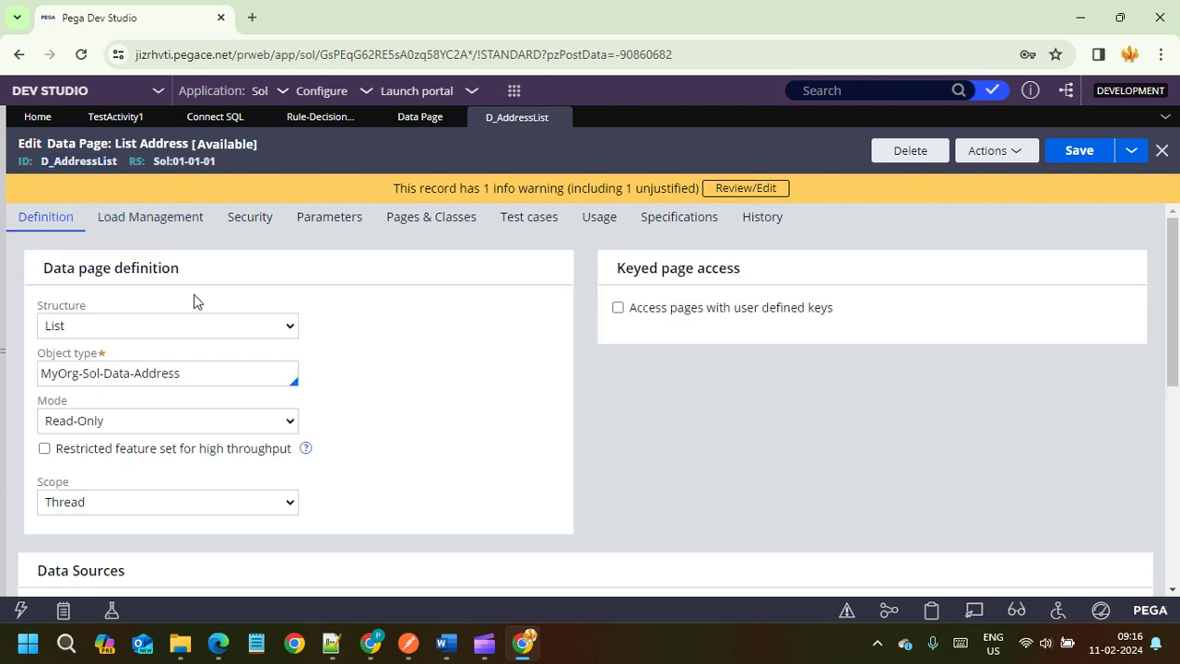
click(90, 328)
click(48, 505)
click(81, 508)
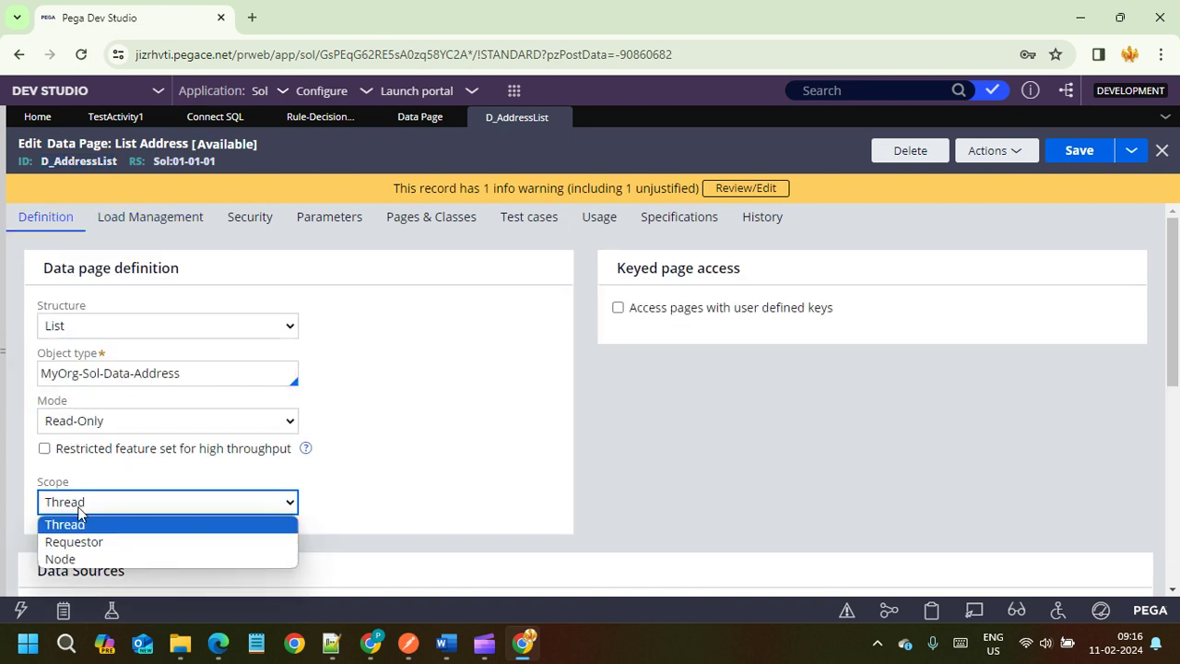
click(78, 564)
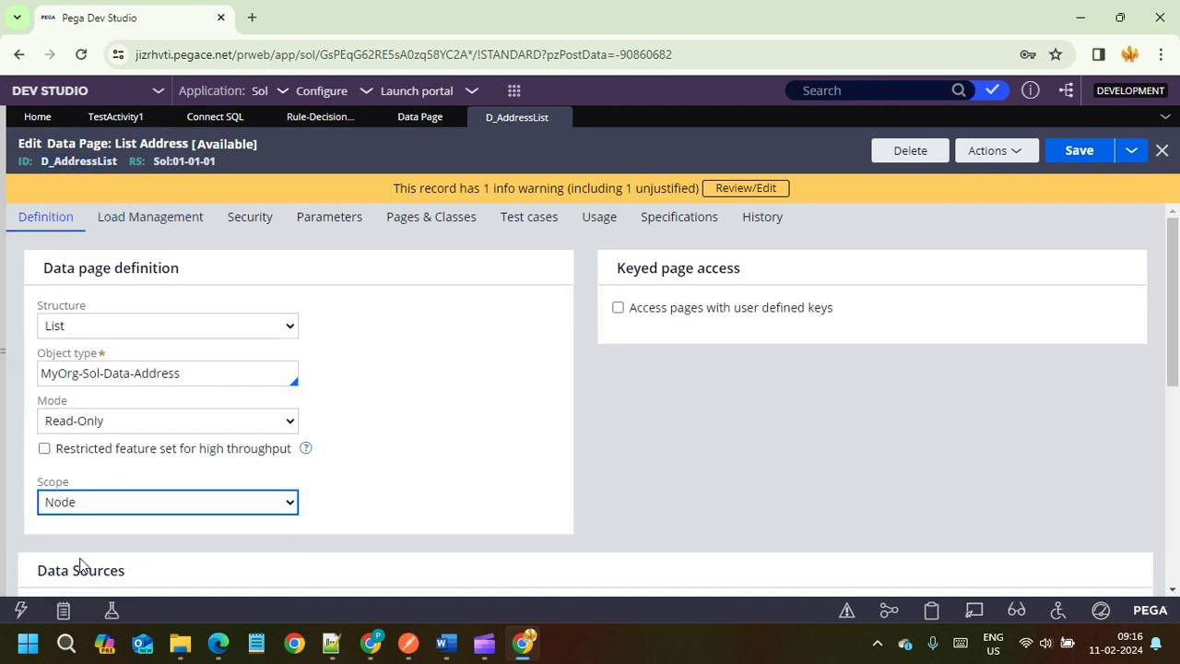
click(445, 361)
Check the load authorization Access Group field in the load management settings and return to the data page's definition
click(150, 219)
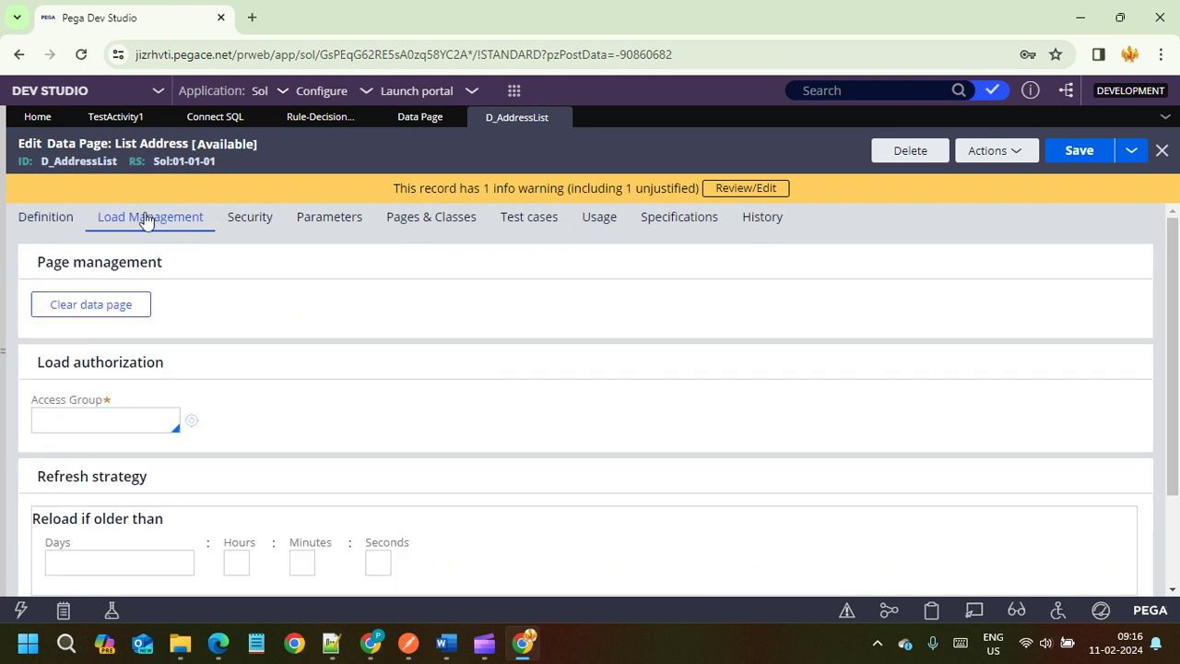
click(84, 416)
click(48, 221)
scroll(202, 471, down, 5)
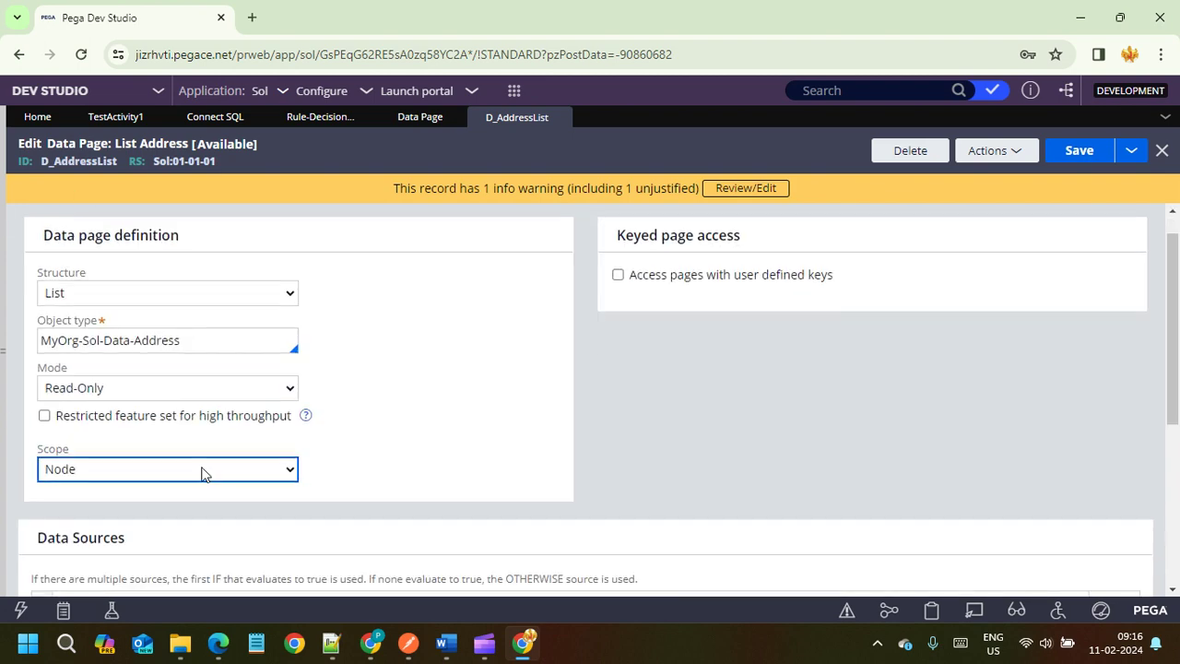
scroll(168, 303, up, 5)
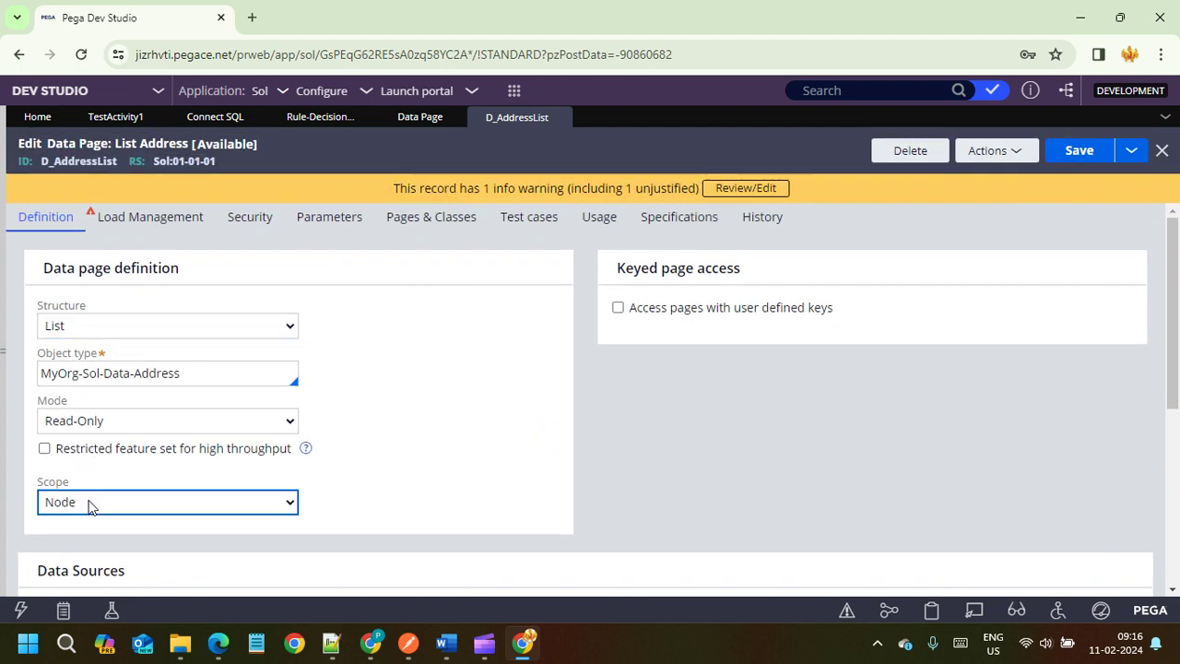
Set the data page's scope to Thread and look over the rest of its definition
click(89, 502)
click(65, 523)
scroll(145, 524, down, 5)
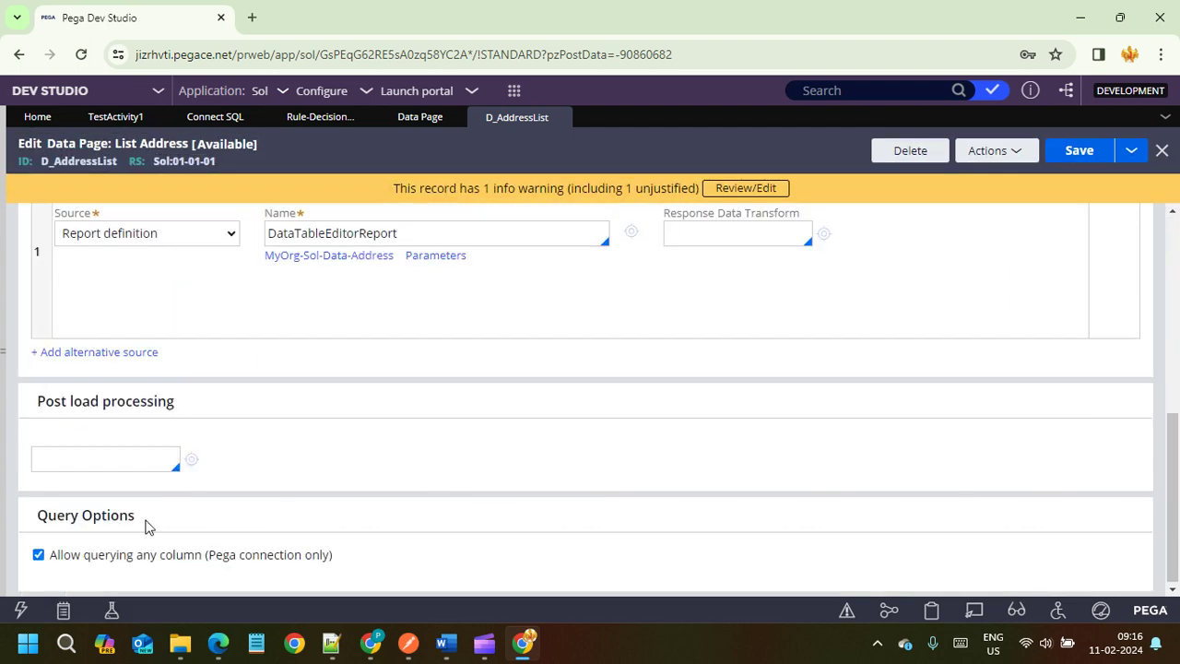
scroll(163, 342, up, 4)
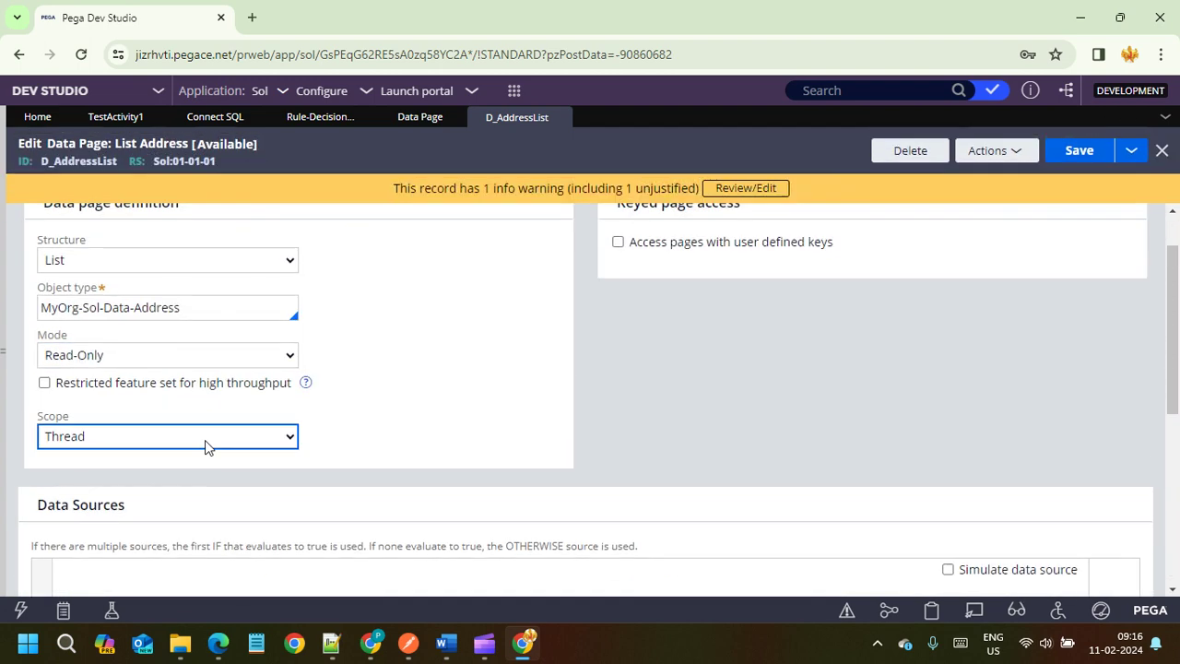
scroll(124, 358, up, 1)
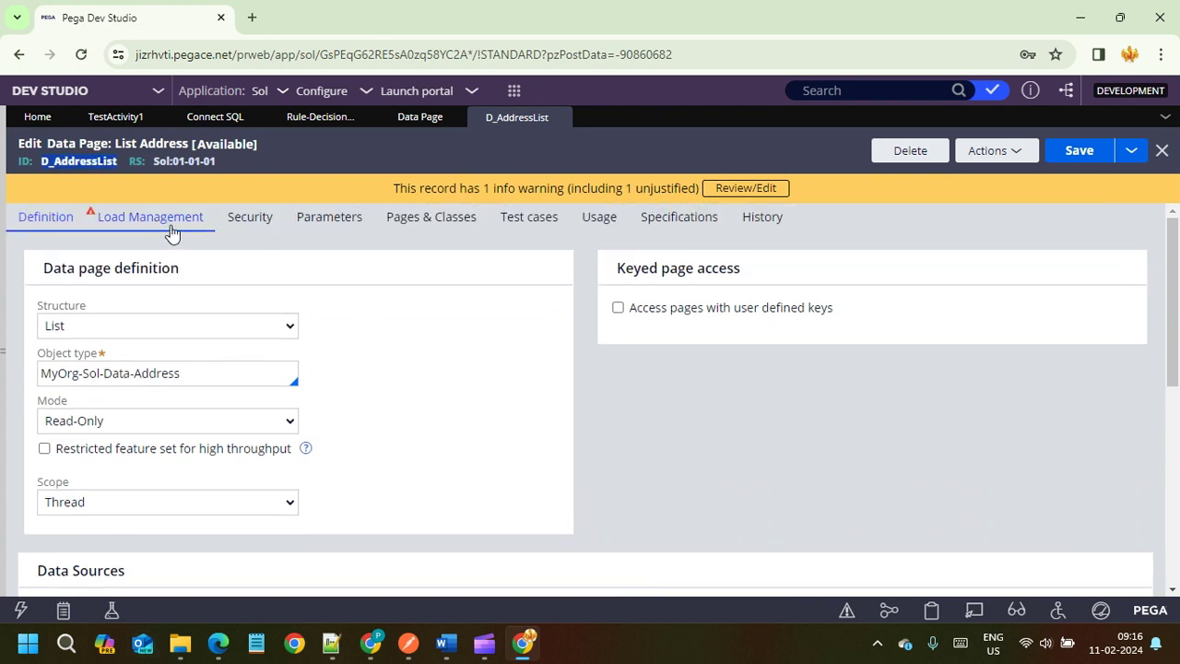
Set the data page's refresh strategy to reload if older than 1 day in its load management settings
click(201, 223)
scroll(231, 521, down, 1)
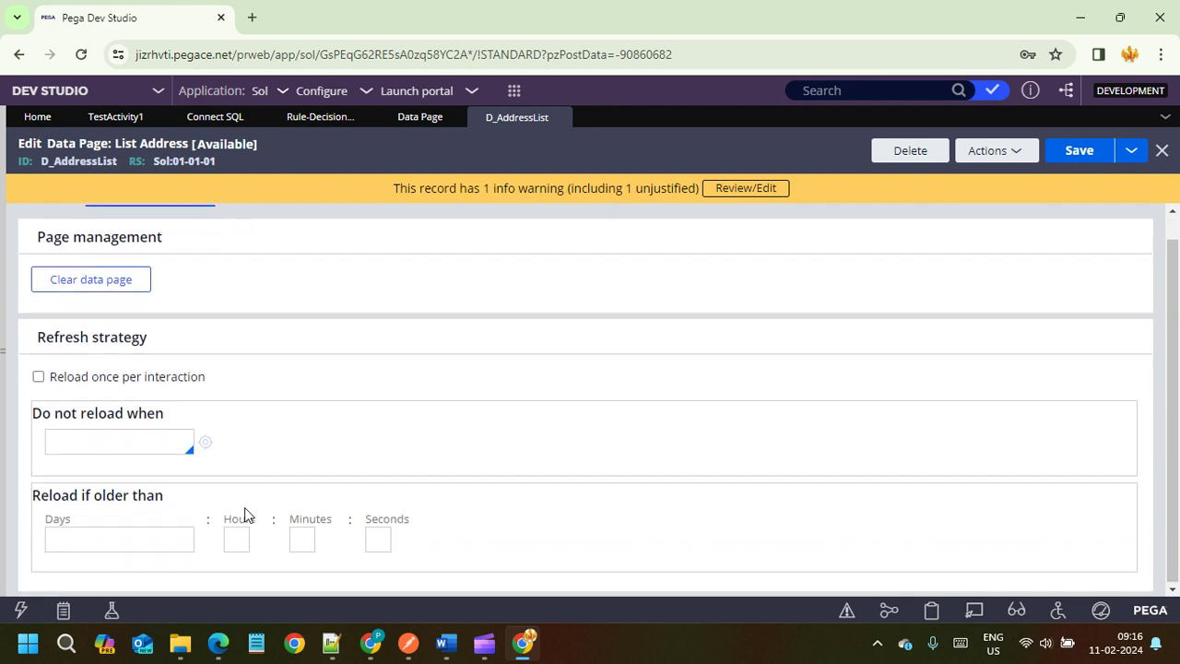
drag(42, 499, 178, 516)
click(109, 543)
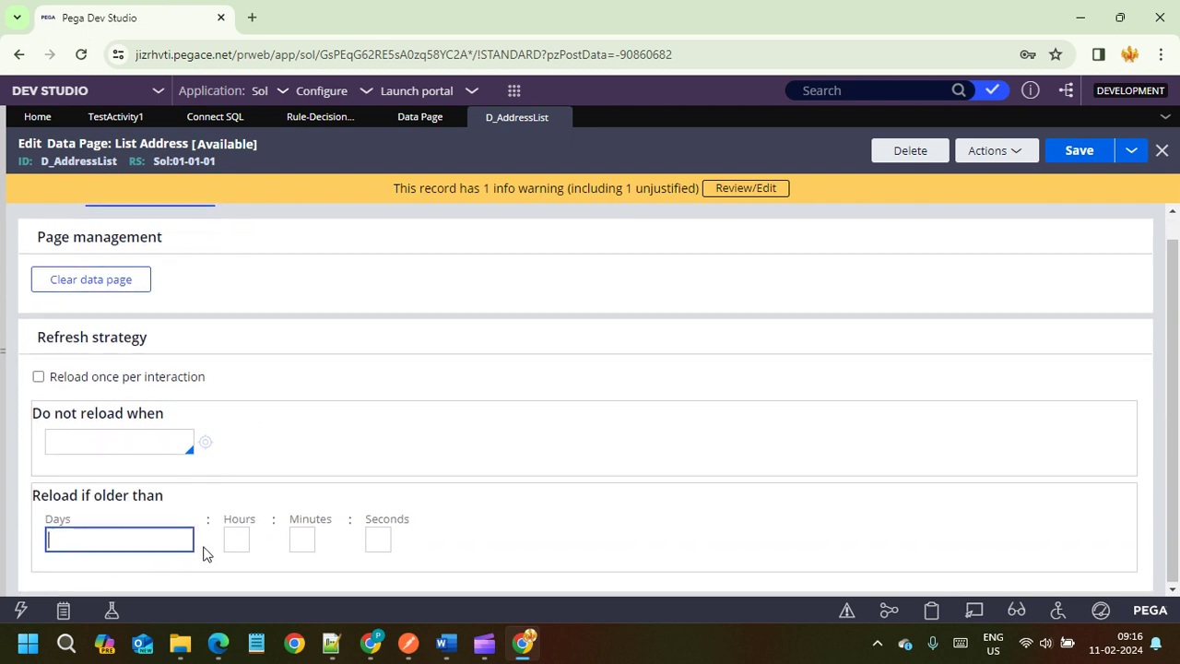
click(337, 540)
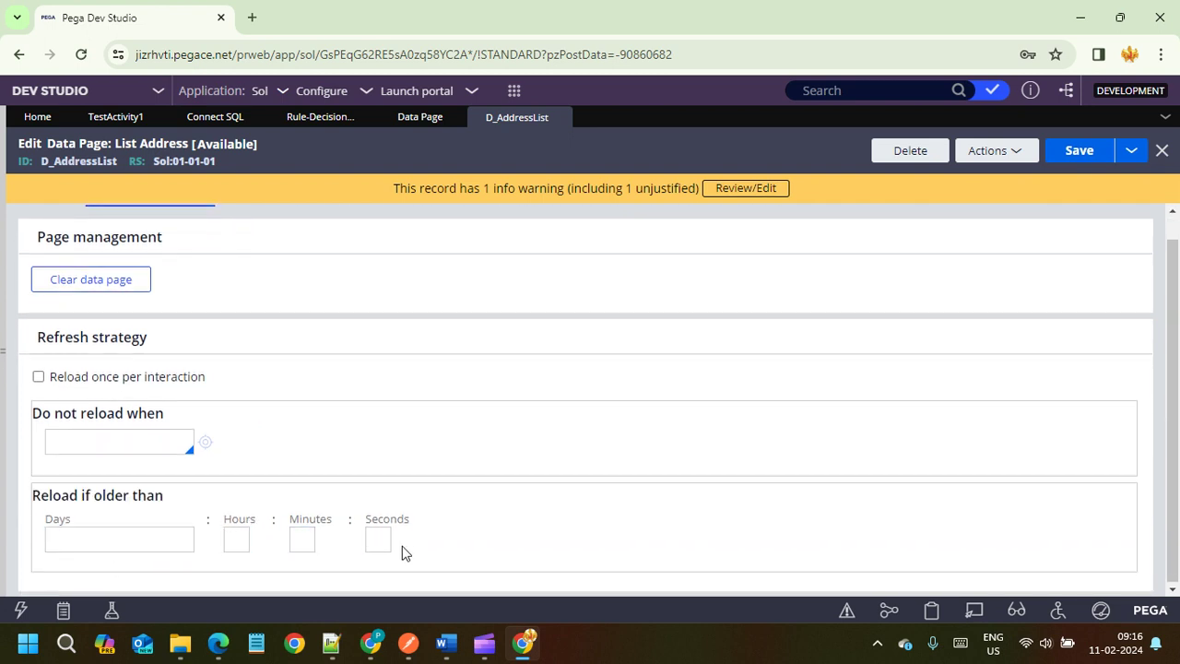
click(377, 539)
click(142, 538)
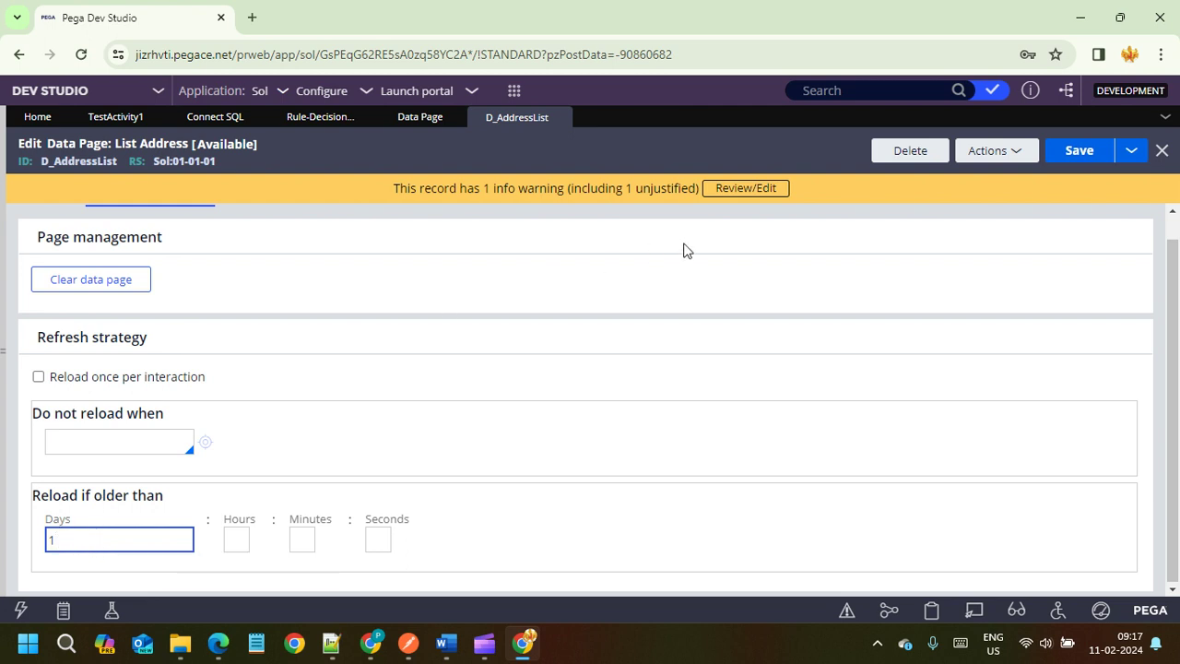
Return to the data page's definition and open the actions available for the record
scroll(184, 400, up, 1)
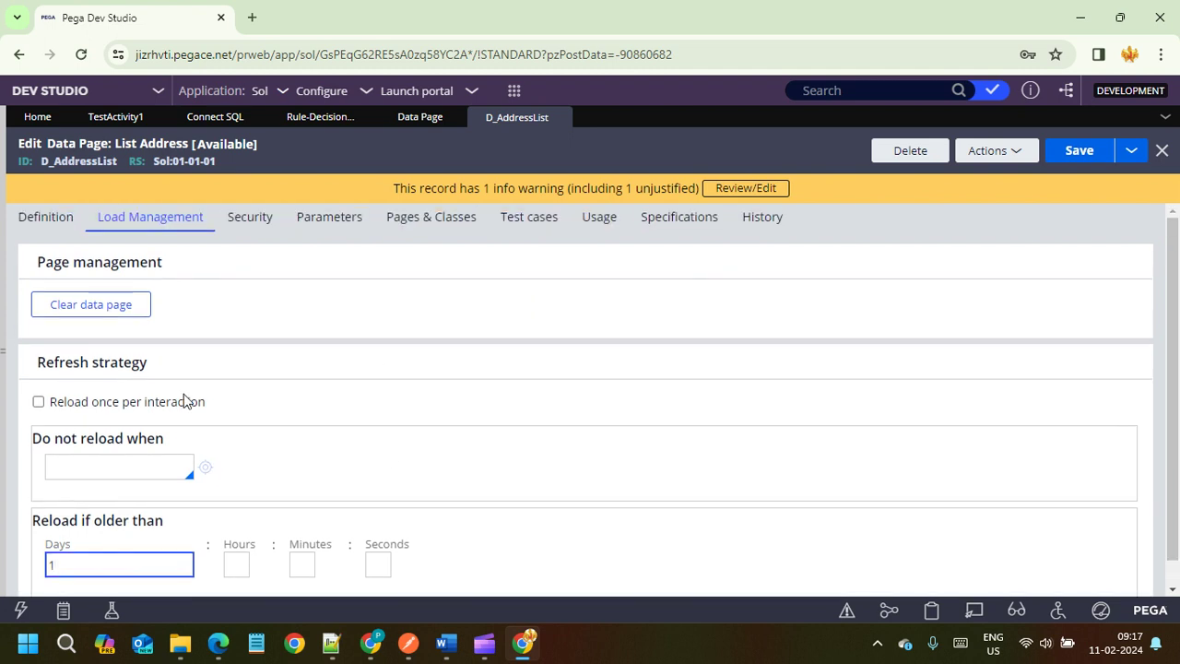
click(48, 224)
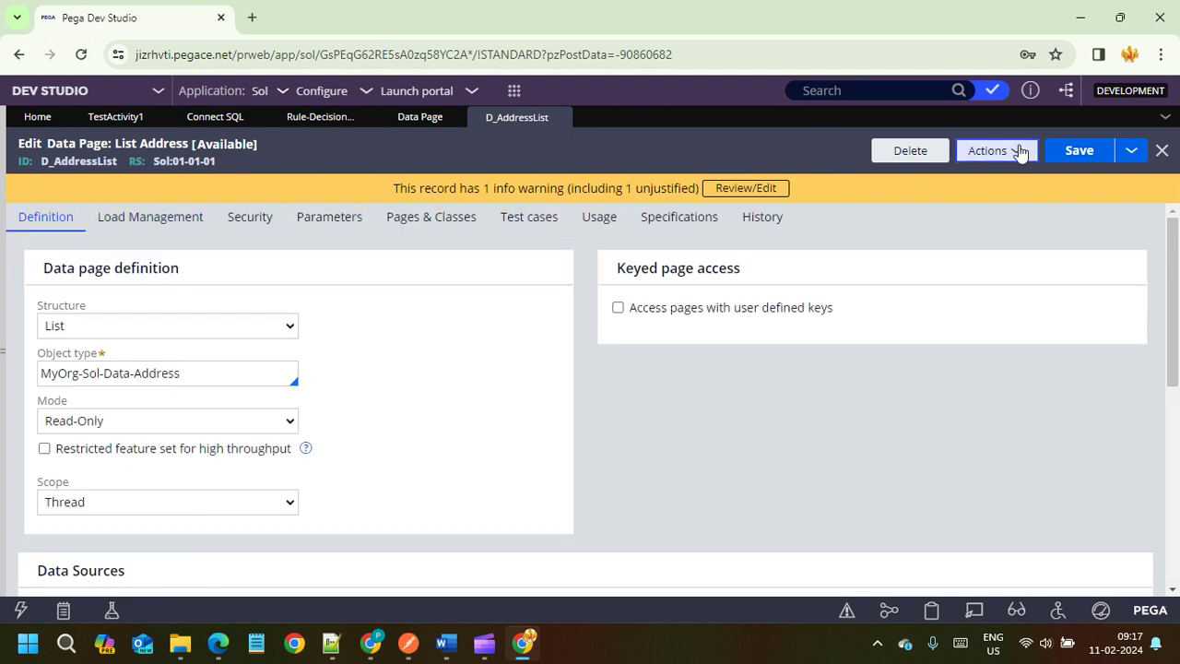
click(1017, 150)
click(949, 220)
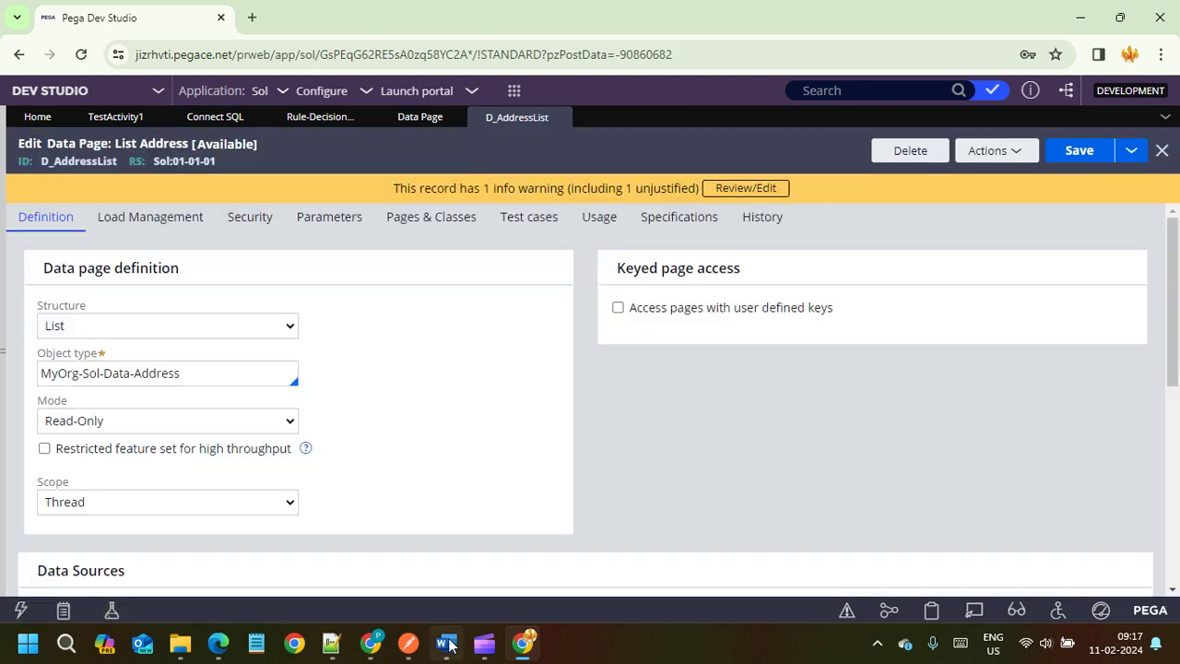
Switch back to Pega.docx in Word and go from question 5 to question 6 about Obj- and RDB- methods
key(alt+Tab)
click(378, 232)
scroll(378, 369, up, 2)
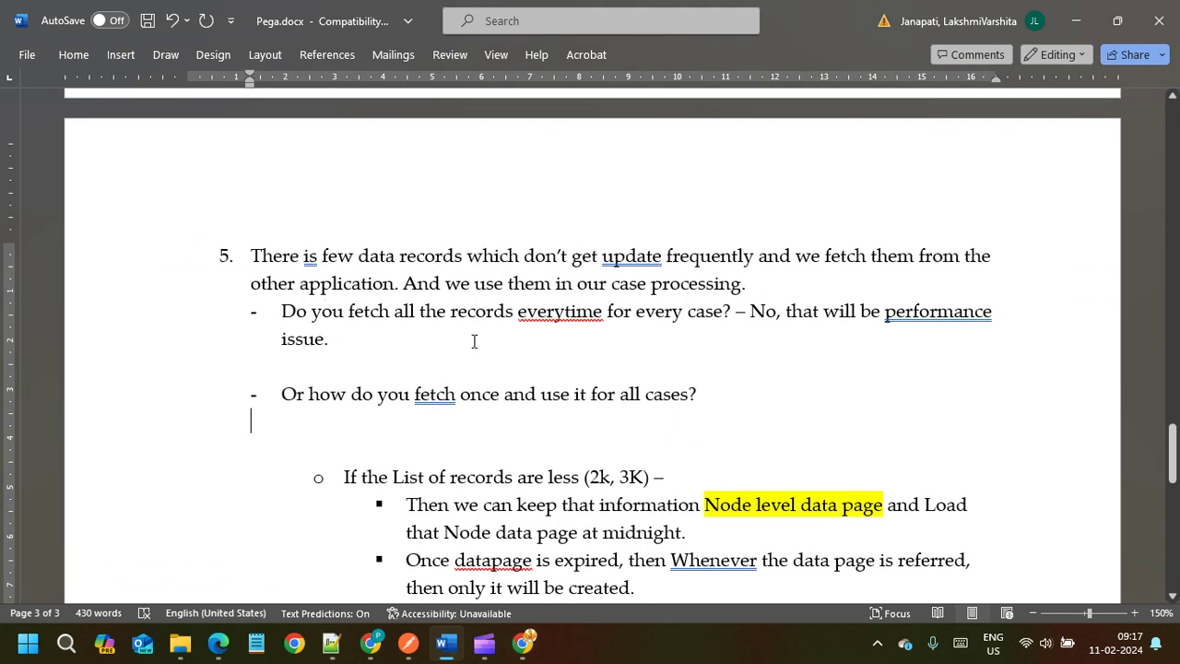
scroll(474, 342, down, 5)
scroll(505, 440, up, 3)
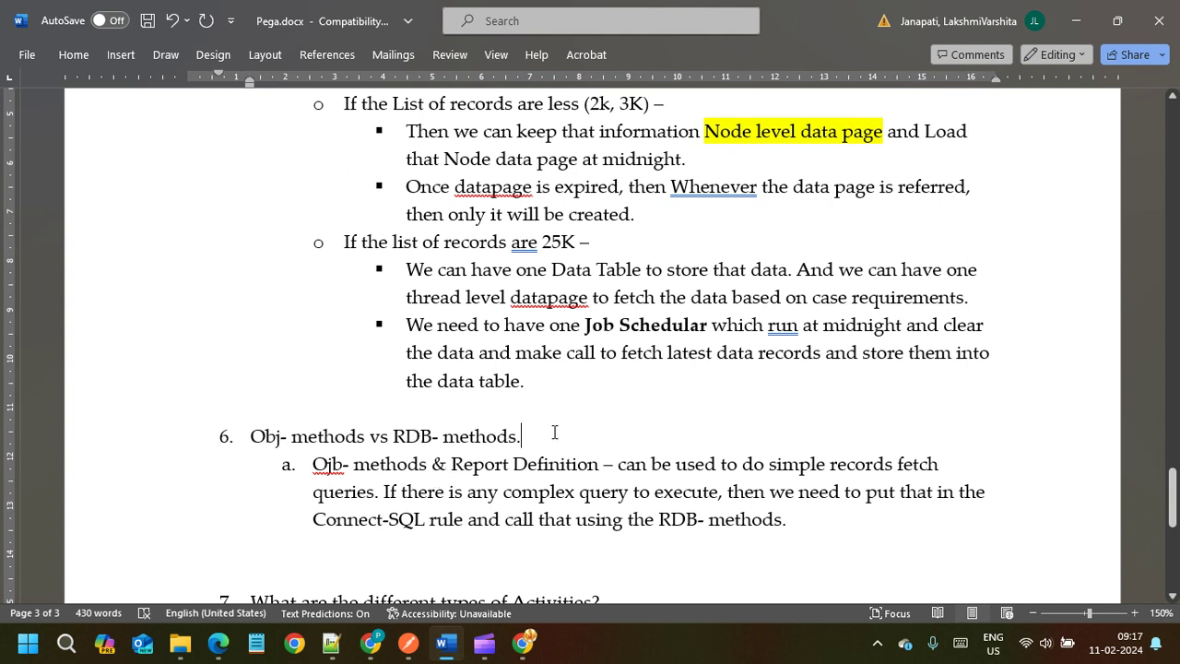
Examine the question 6 heading comparing Obj- methods with RDB- methods
mouse_move(521, 437)
mouse_down()
mouse_move(251, 438)
mouse_move(543, 443)
mouse_up()
click(561, 442)
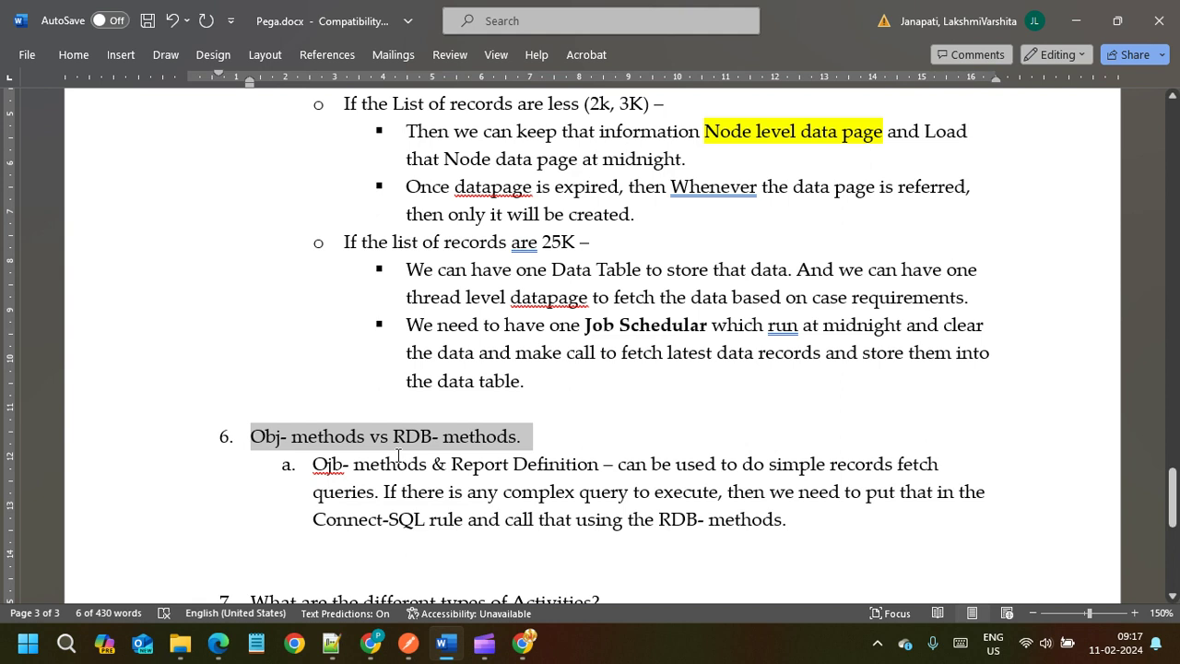
click(547, 437)
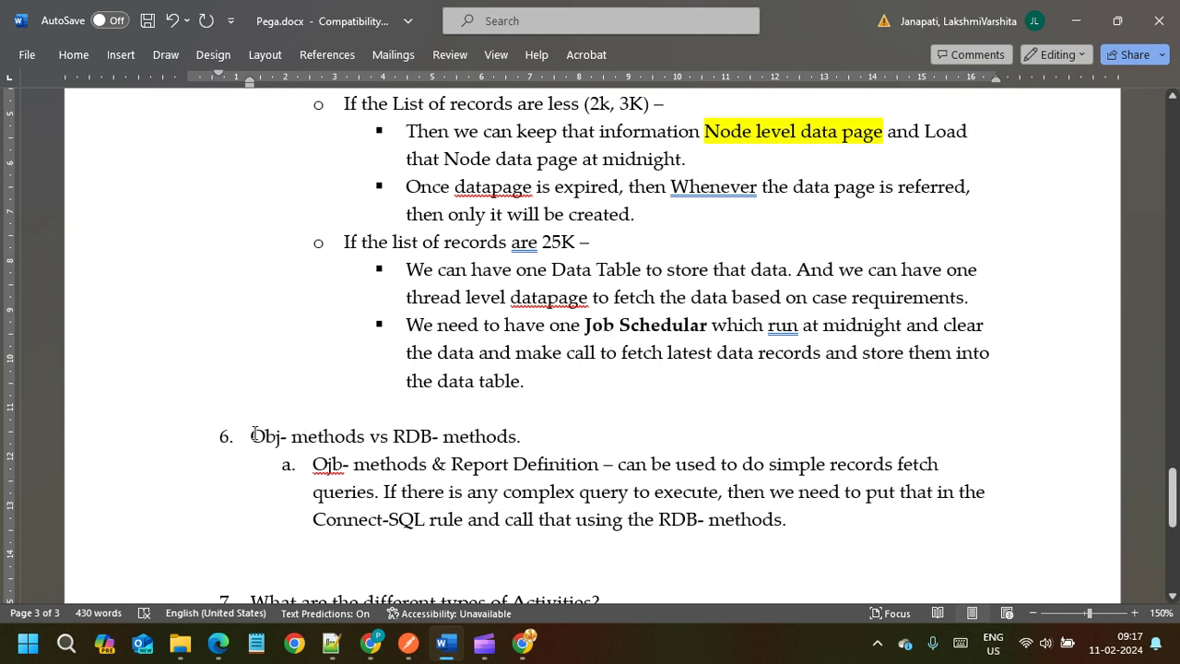
drag(253, 435, 343, 439)
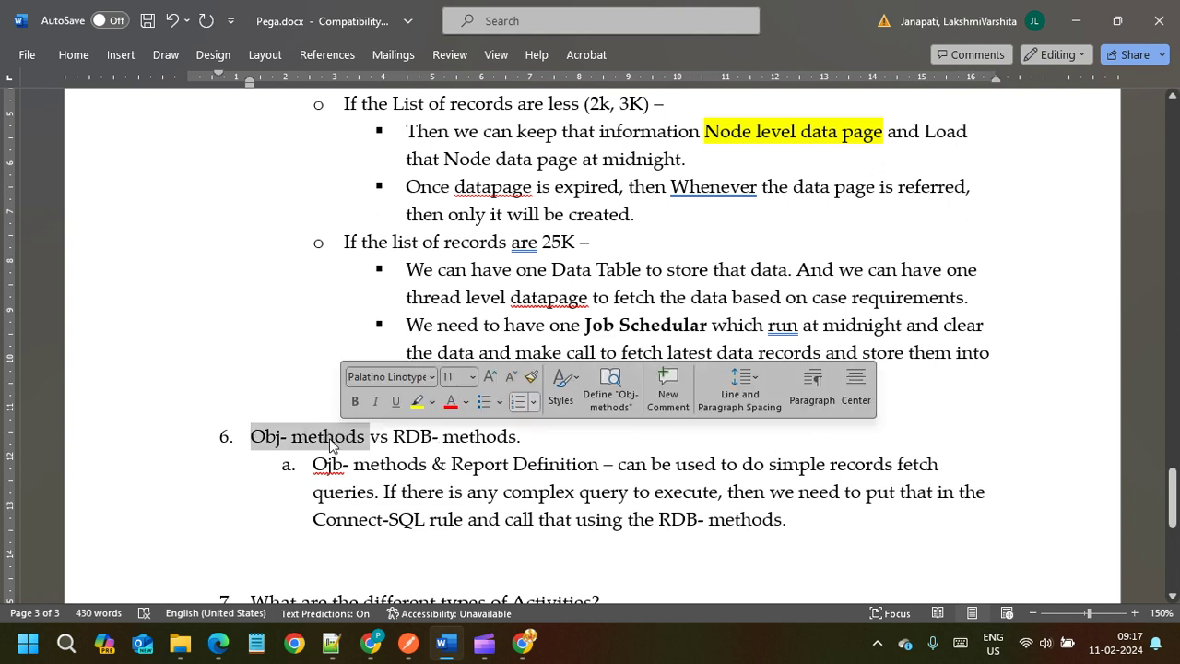
click(284, 438)
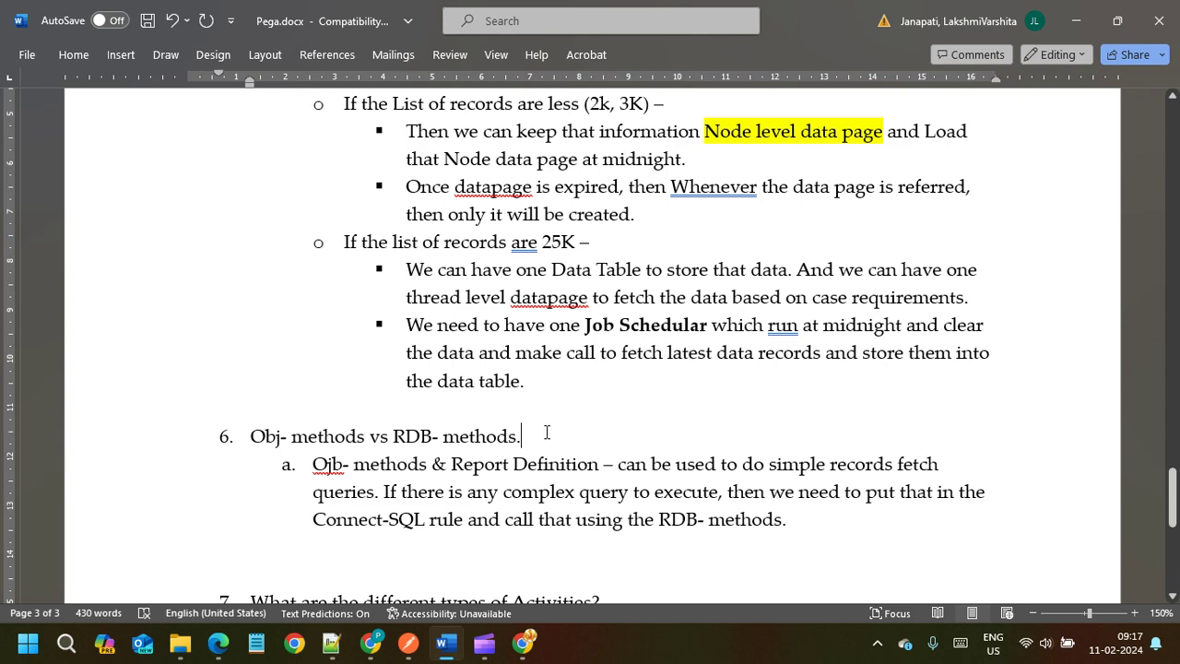
Switch to Pega Dev Studio in Chrome, close the D_AddressList data page and bring up the TestActivity1 activity
key(alt+Tab)
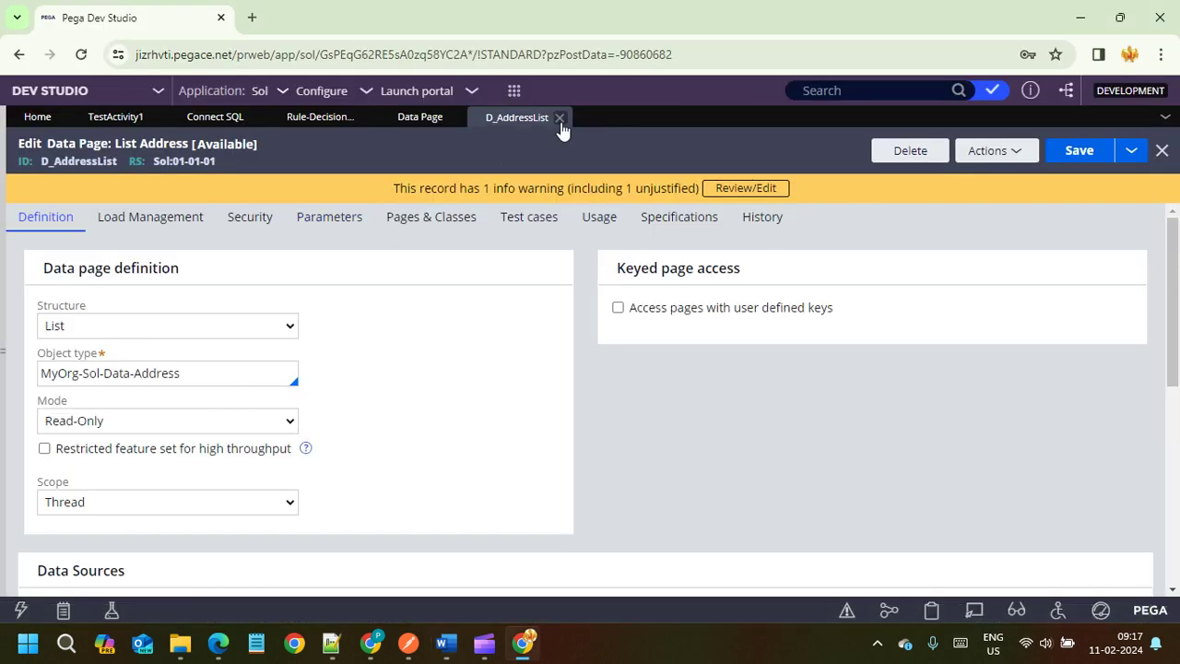
click(559, 117)
click(116, 117)
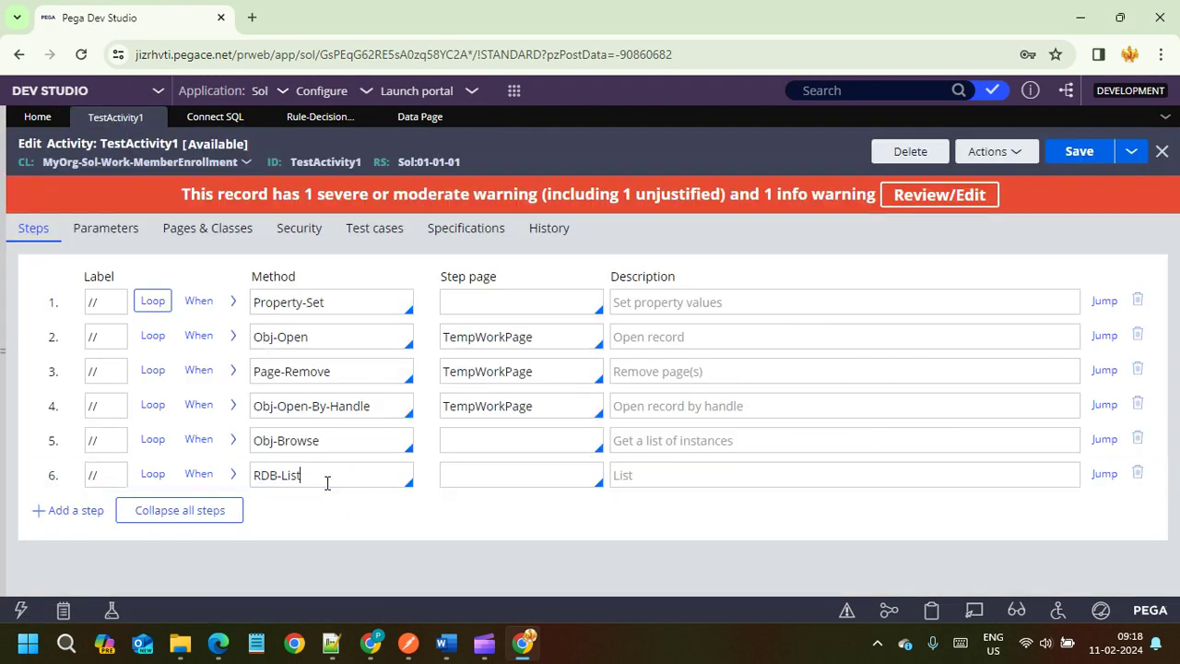
Look through the available RDB methods for step 6 of TestActivity1 and reselect RDB-List
key(ctrl+a)
key(BackSpace)
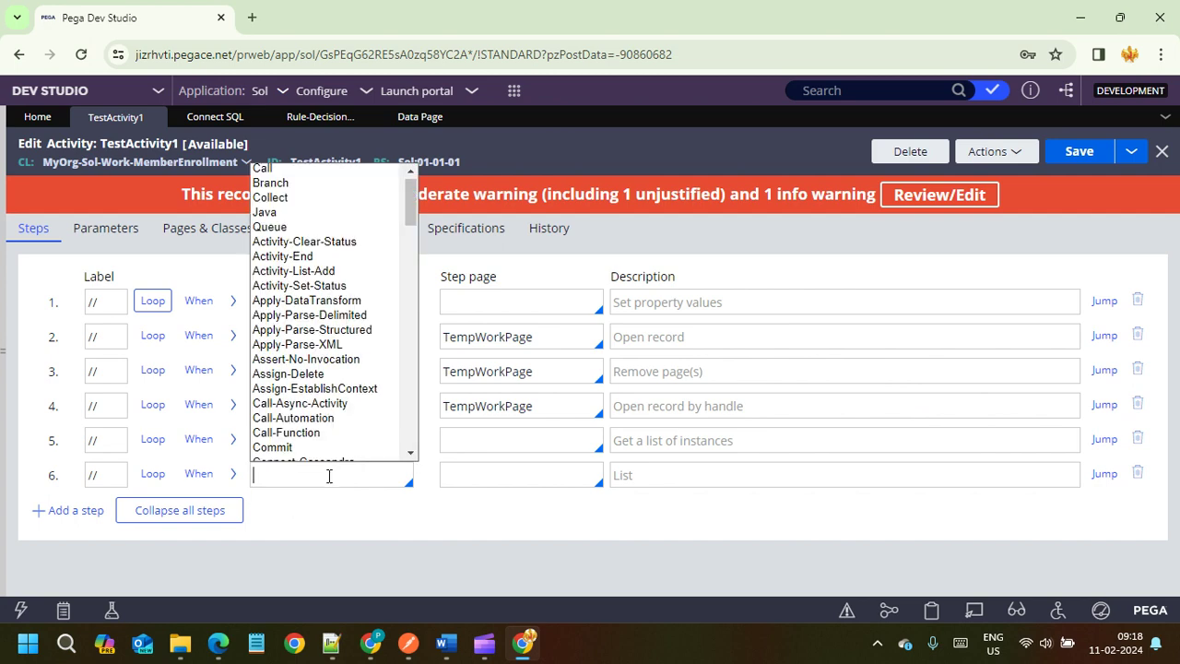
text(rdb)
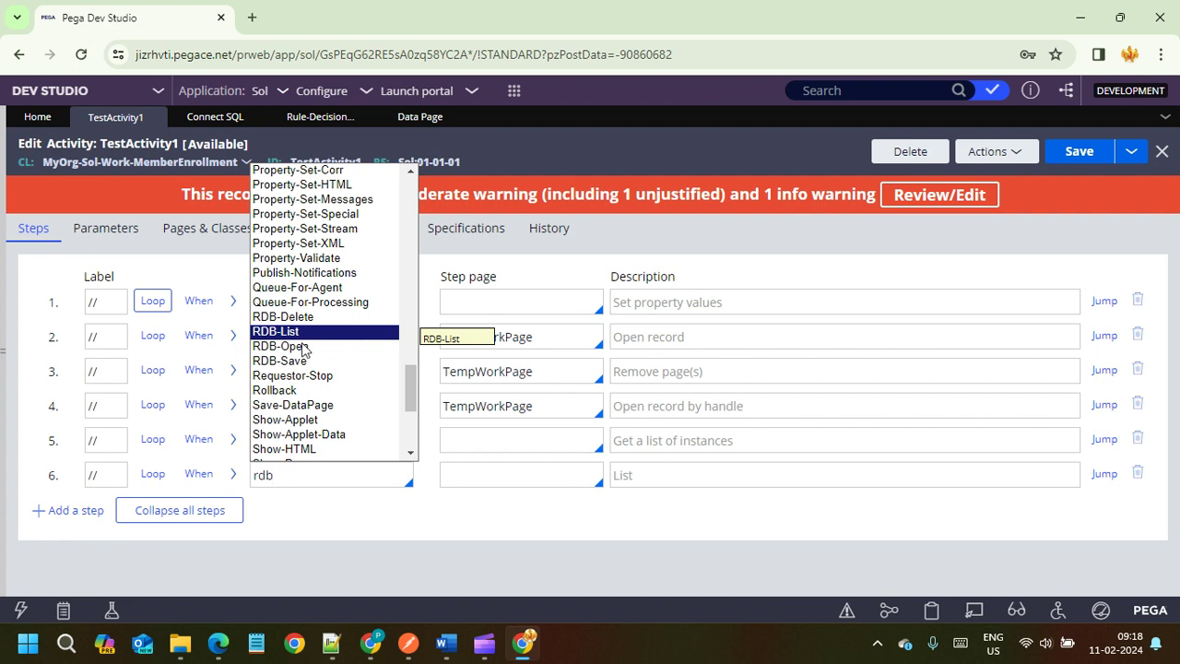
click(296, 334)
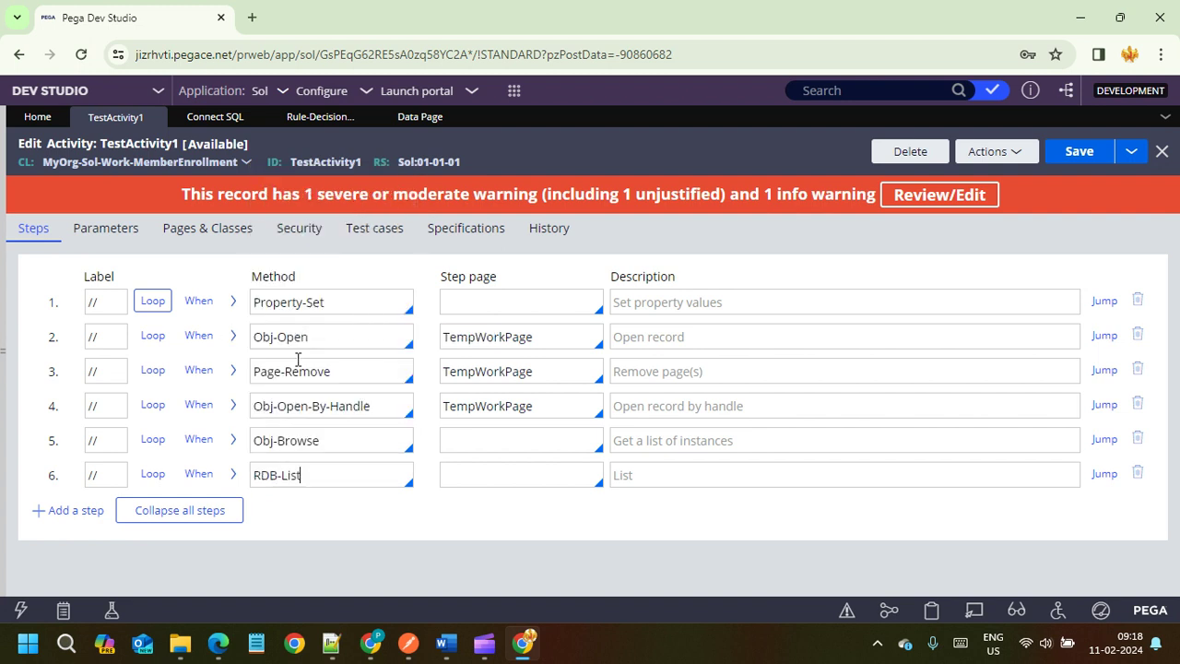
Expand the Obj-Browse method parameters in step 5 and examine the ObjClass value
click(334, 440)
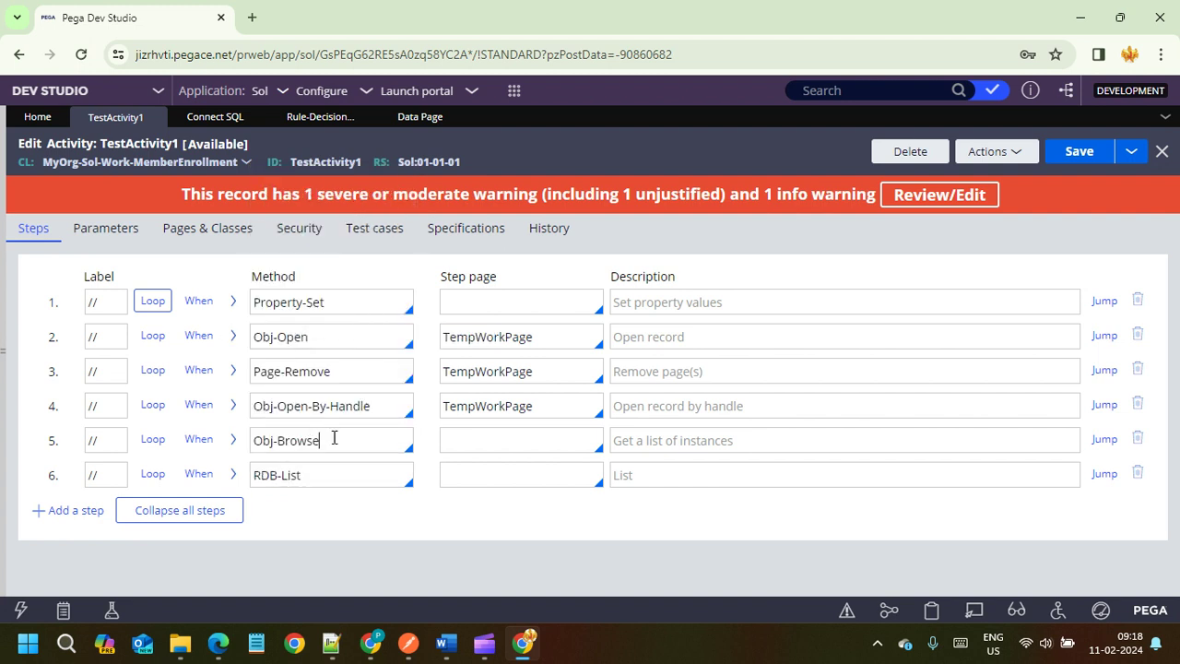
click(234, 440)
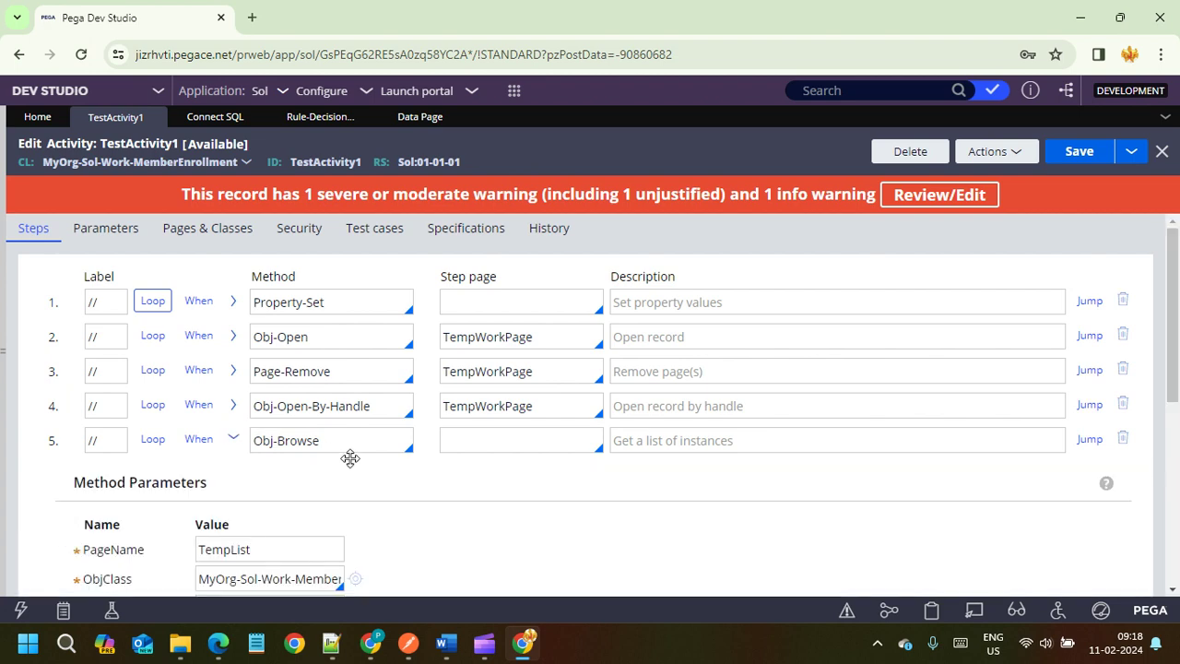
scroll(350, 396, down, 2)
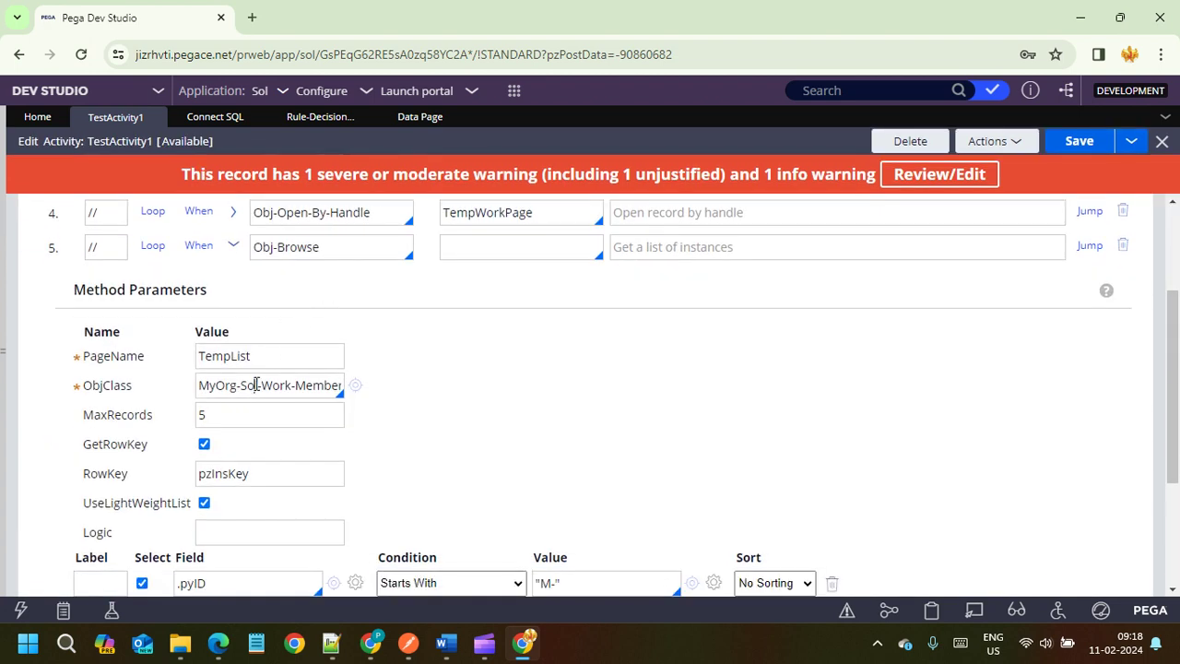
triple_click(256, 386)
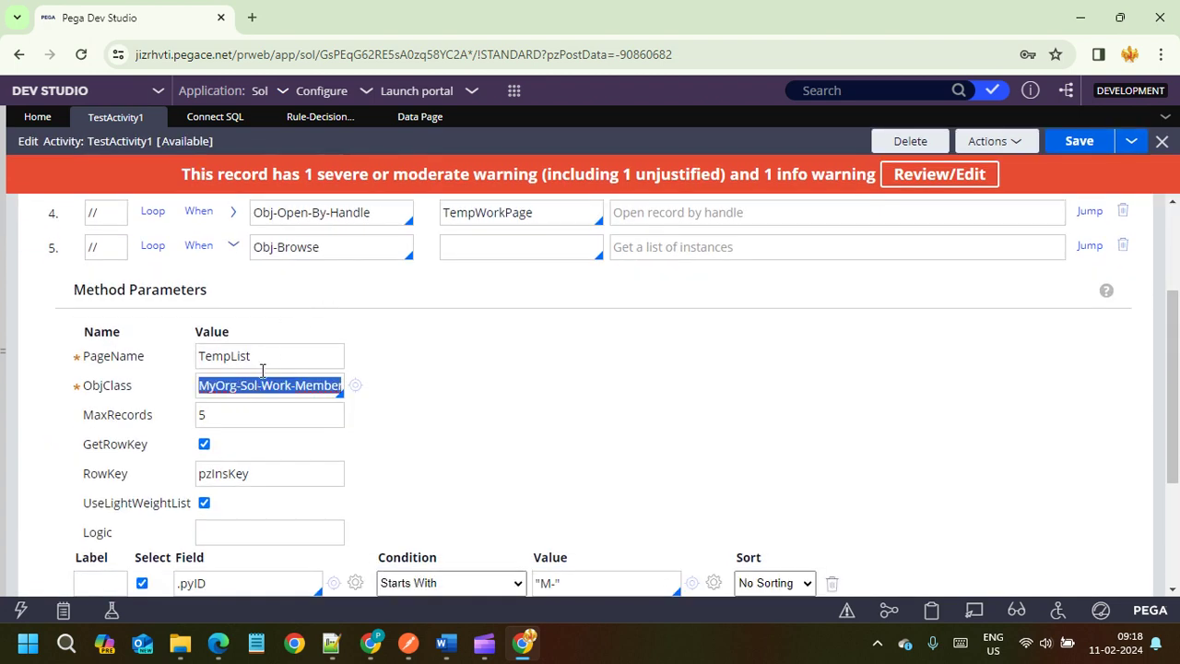
Examine the Obj-Browse parameters in step 5, including the ObjClass value and the .pyID filter condition
triple_click(341, 242)
triple_click(266, 386)
click(285, 382)
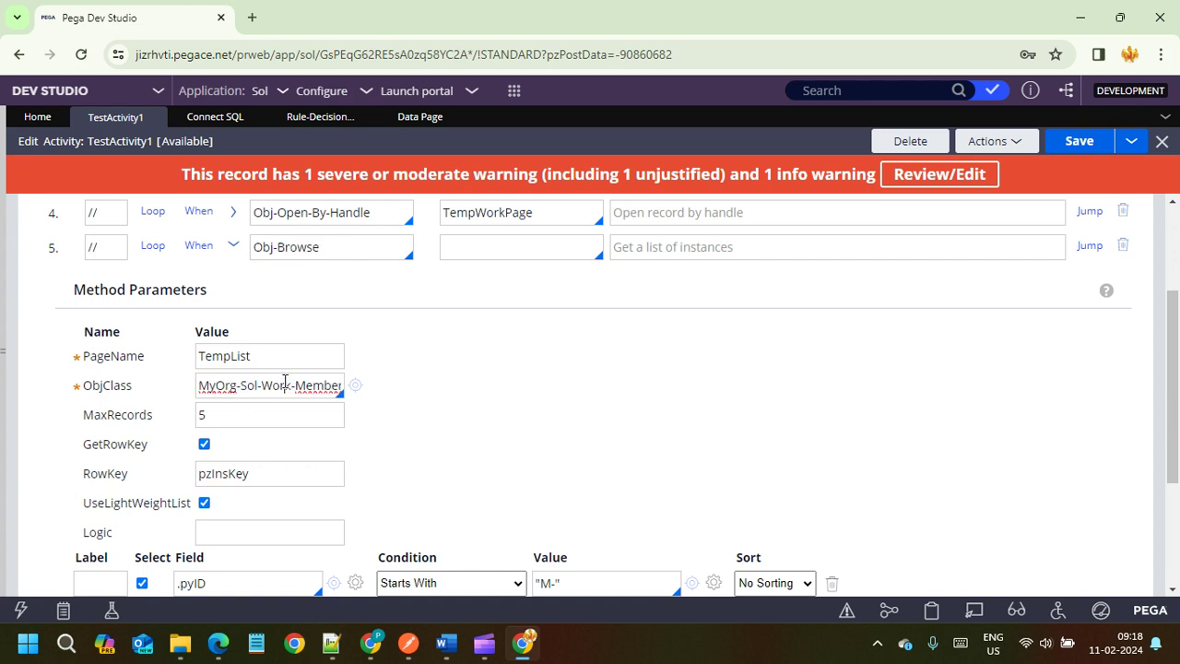
scroll(289, 385, down, 2)
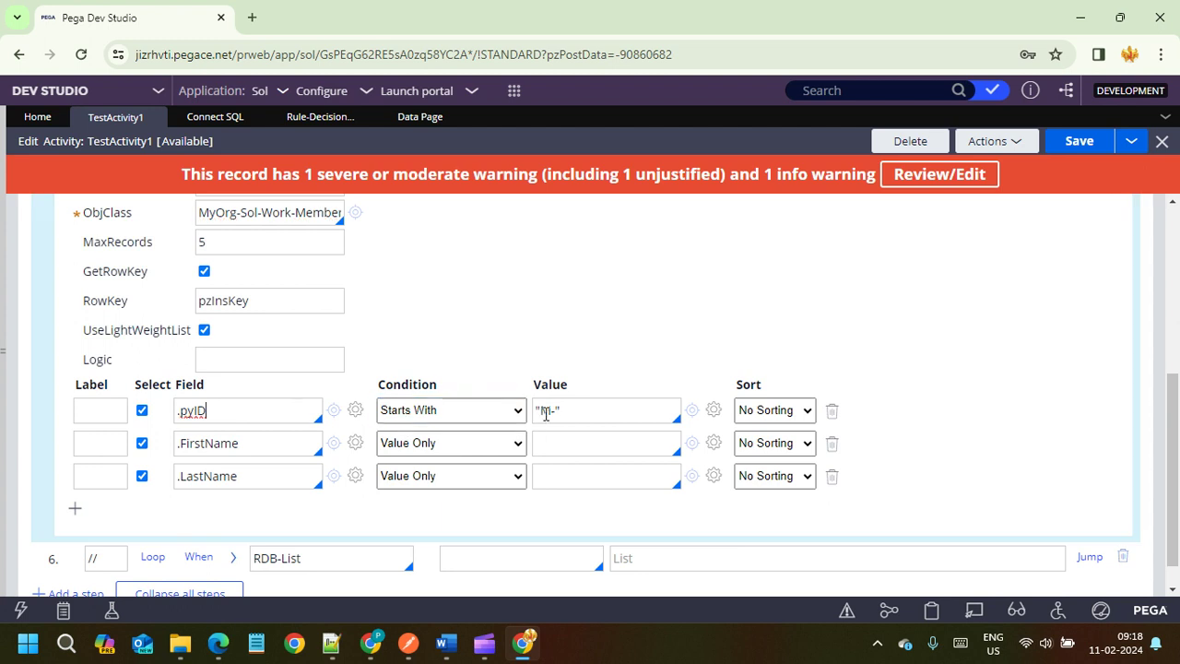
click(578, 415)
scroll(571, 431, up, 1)
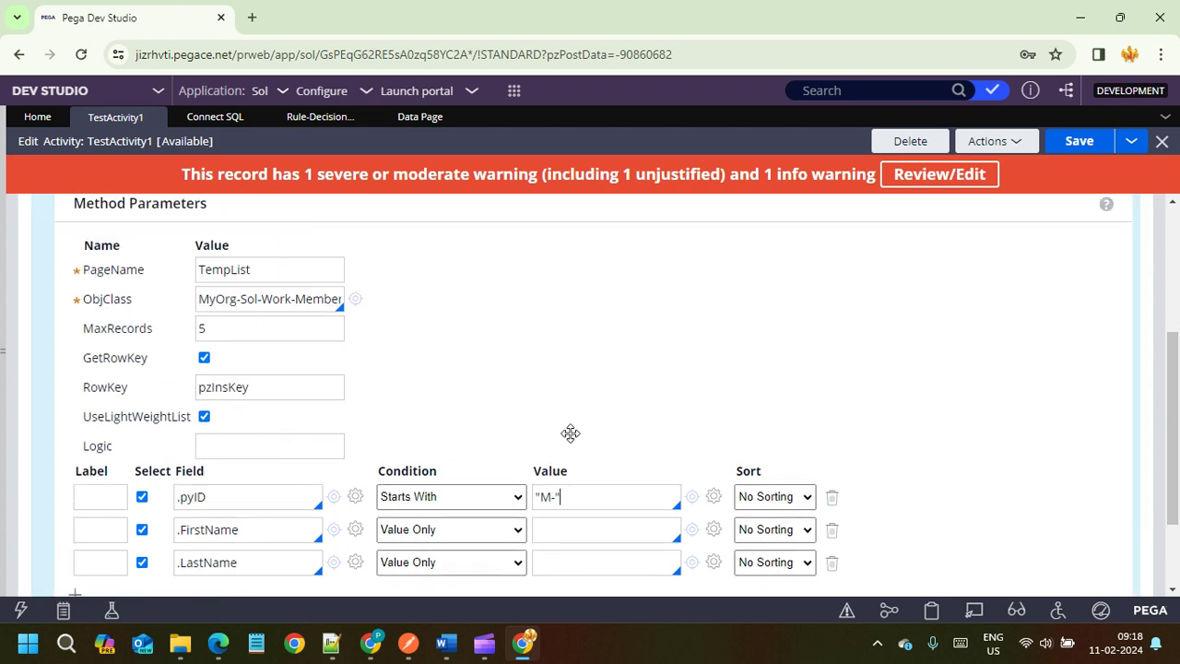
triple_click(287, 297)
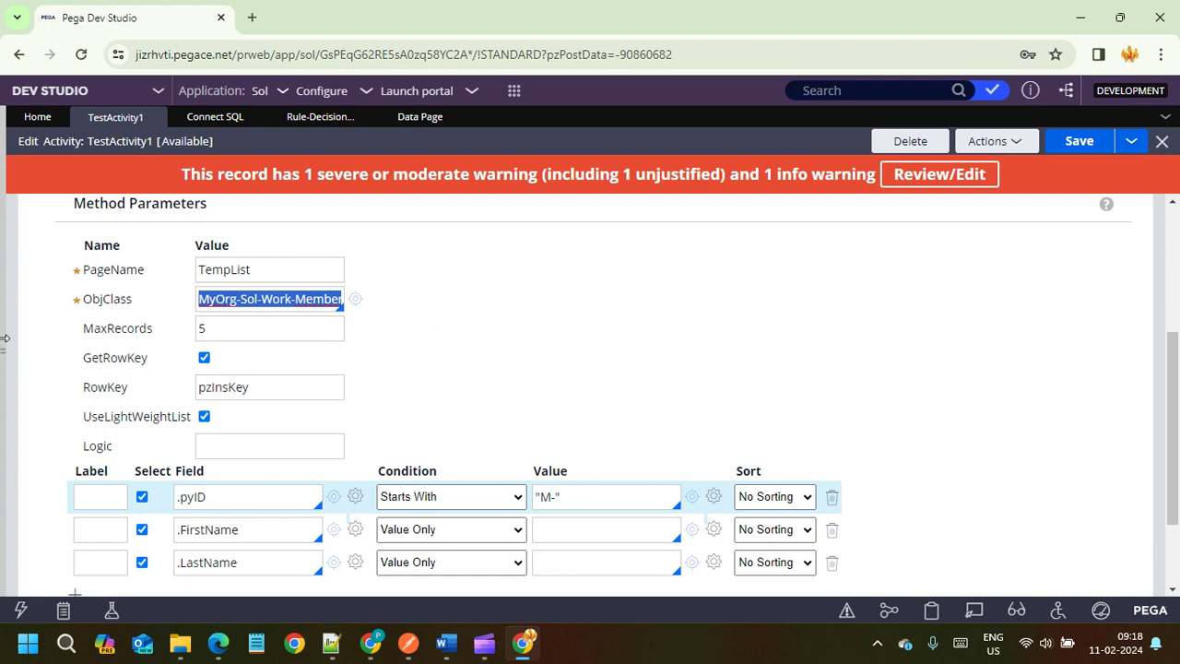
List the report definition records and open DataTableEditorReport of the MyOrg-Sol-Data-Address class
click(5, 350)
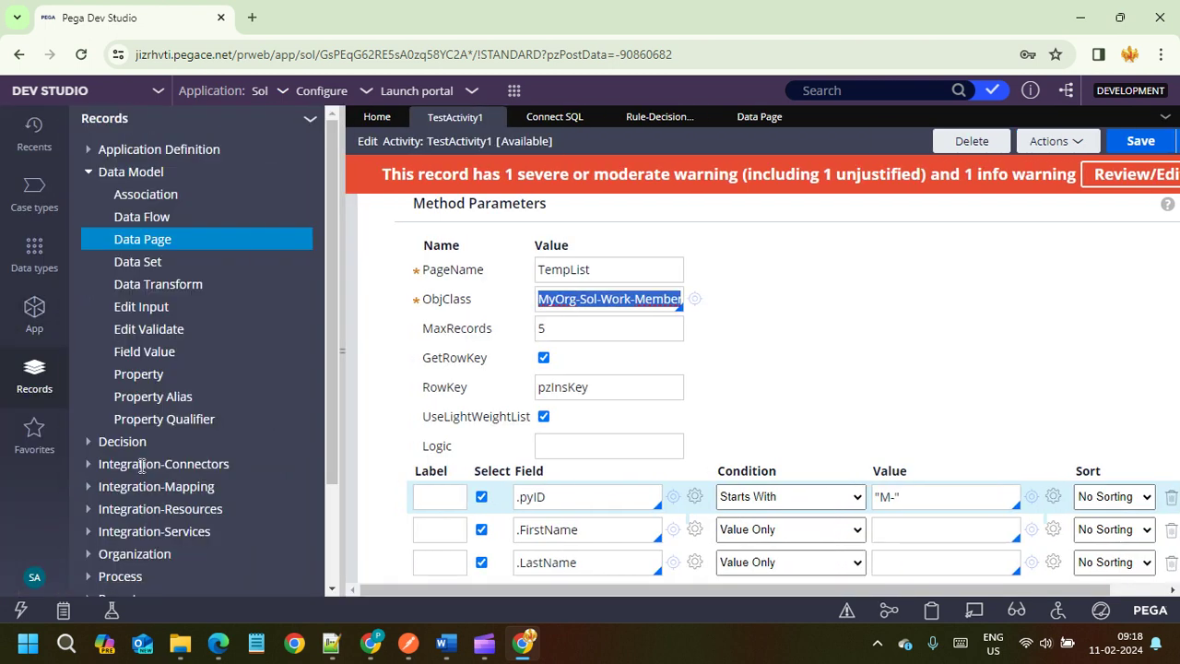
scroll(143, 471, down, 1)
click(92, 468)
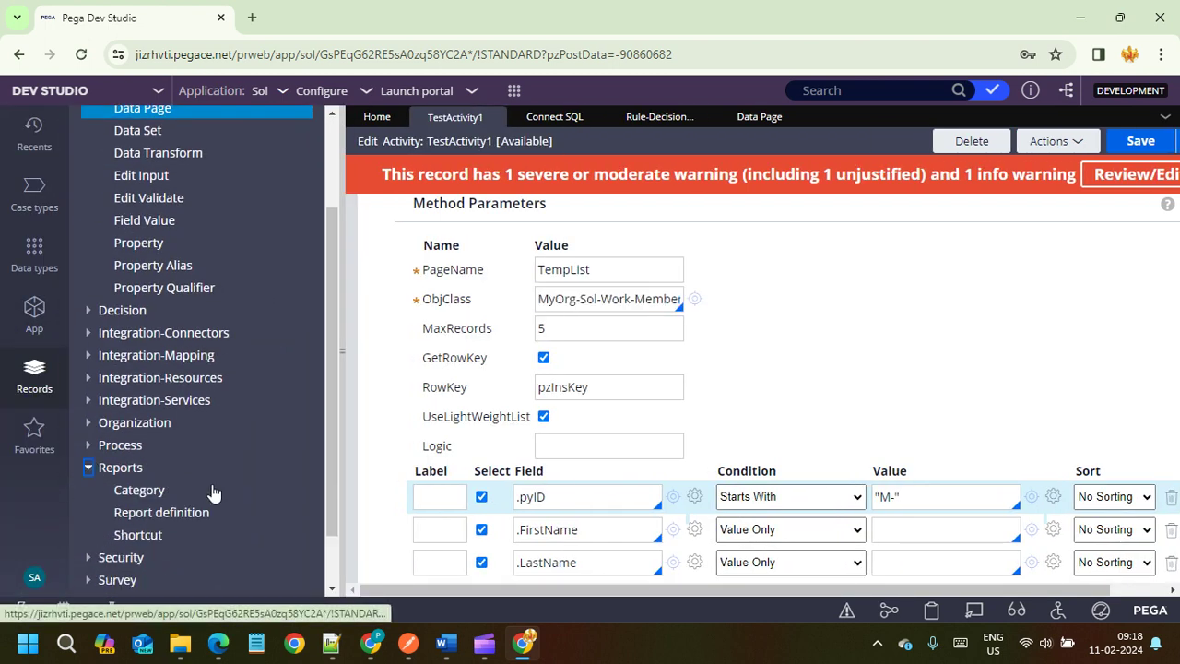
scroll(198, 461, down, 1)
click(184, 445)
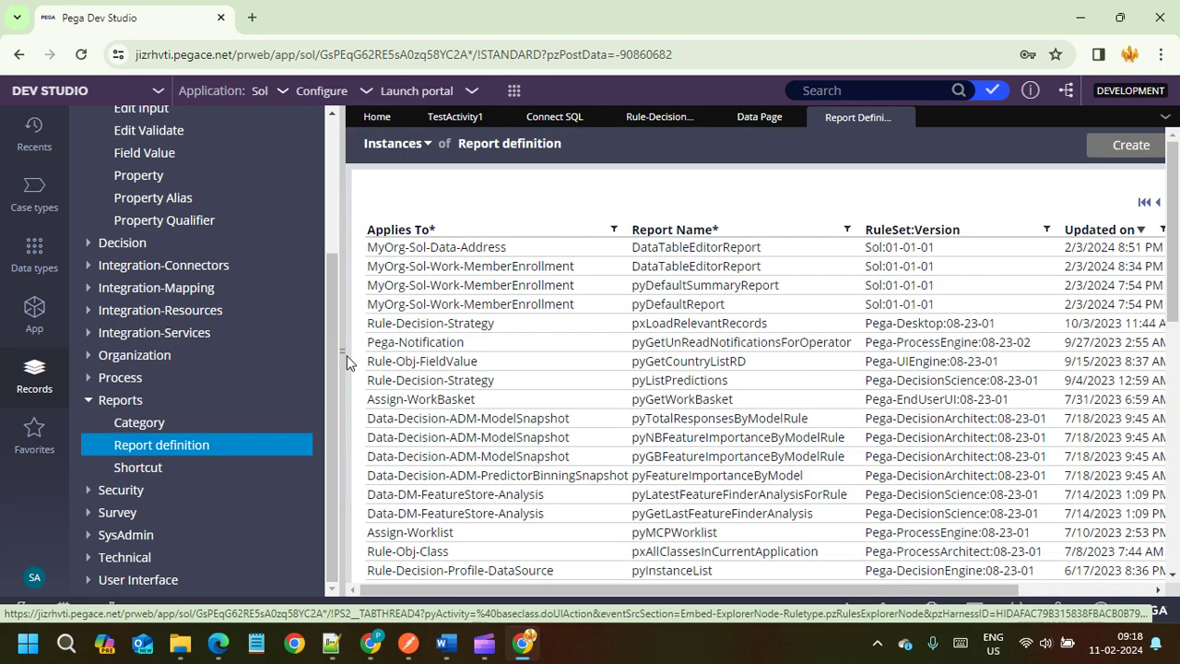
click(344, 350)
click(369, 250)
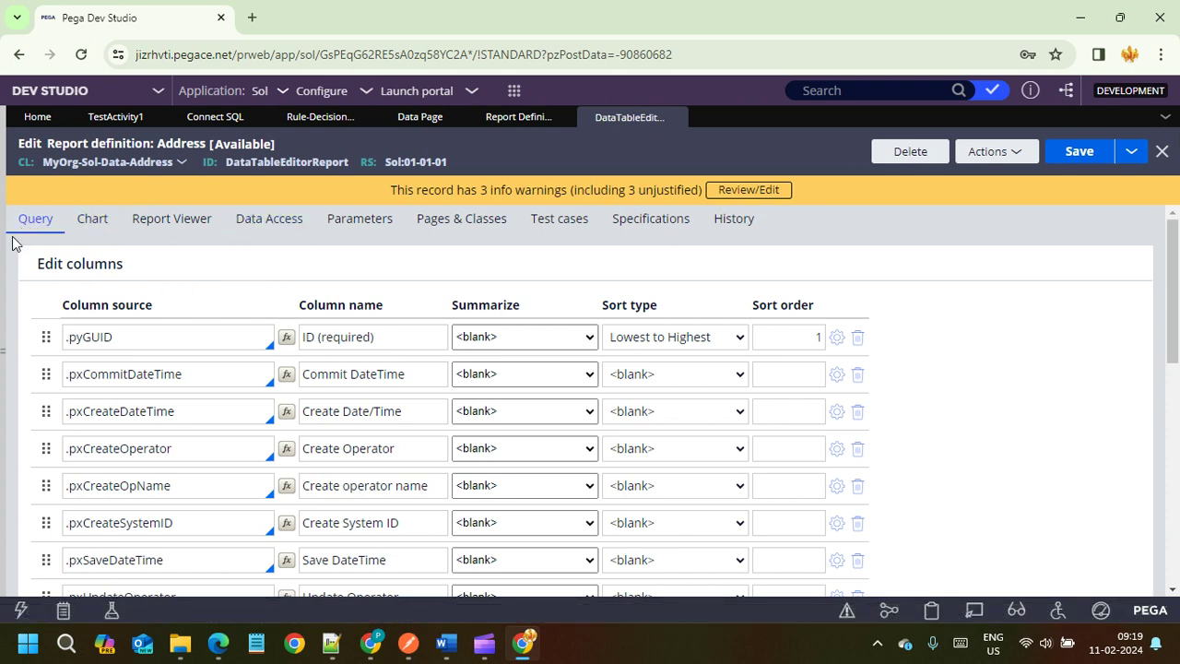
Examine the report definition's query columns and its filter conditions
scroll(152, 332, down, 1)
click(158, 251)
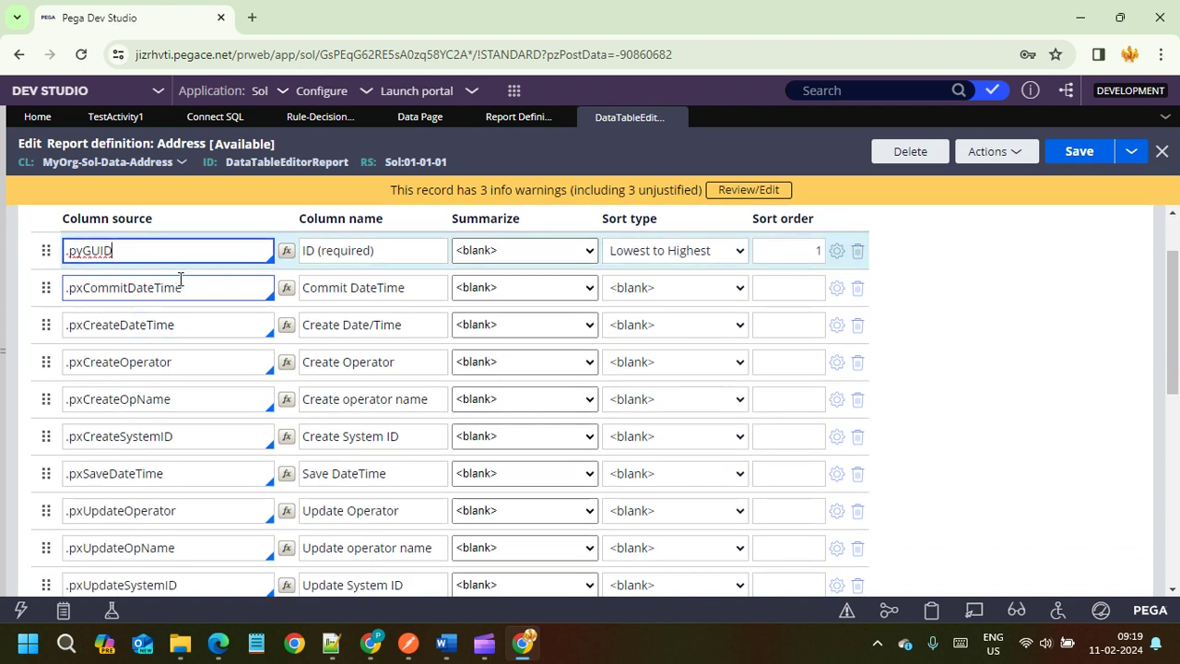
click(181, 279)
scroll(208, 379, down, 5)
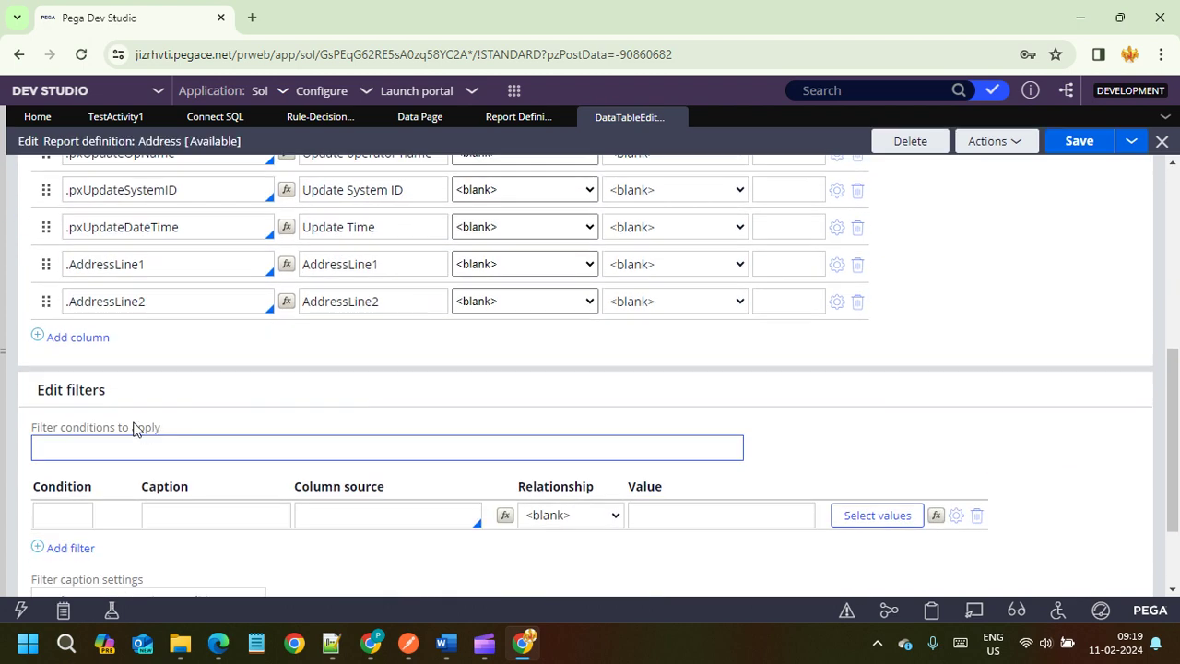
click(197, 513)
scroll(193, 503, down, 1)
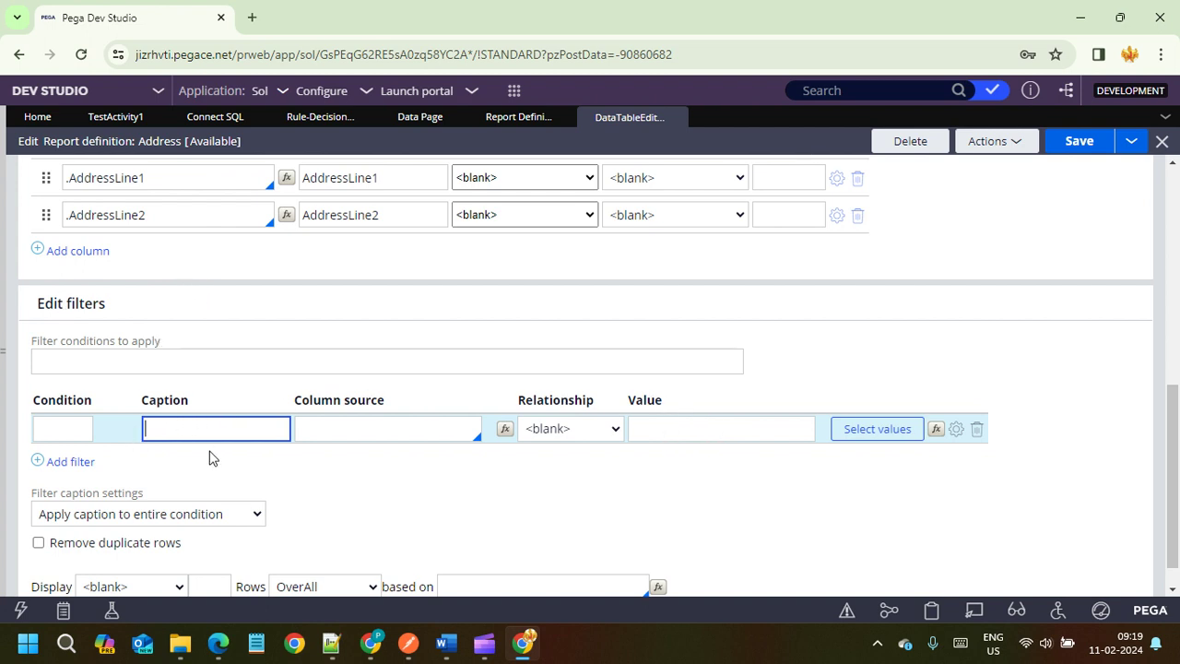
scroll(126, 416, up, 6)
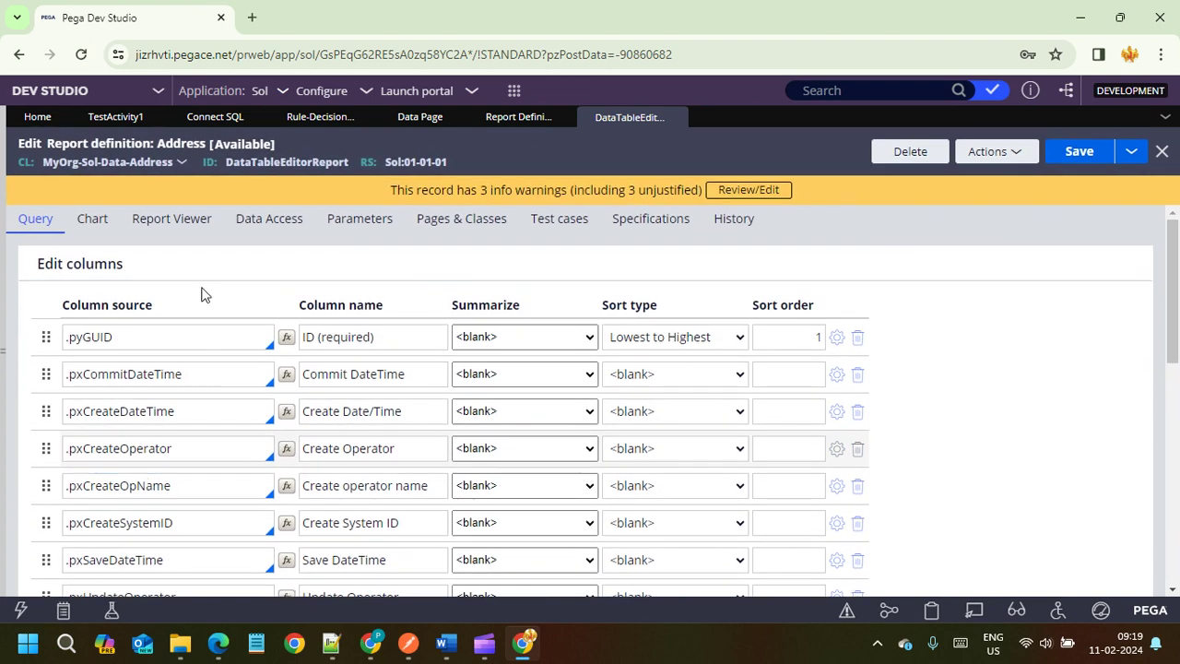
Examine the report's data access settings, covering class joins, declarative index joins, associations and sub-reports
click(277, 232)
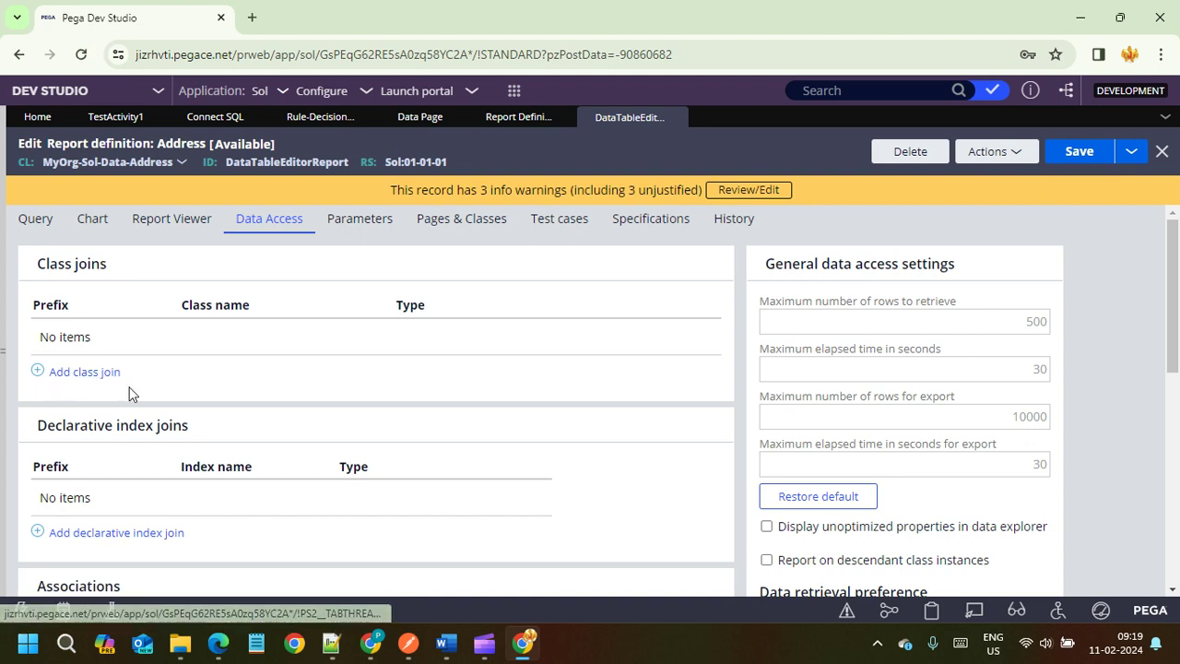
scroll(129, 406, down, 1)
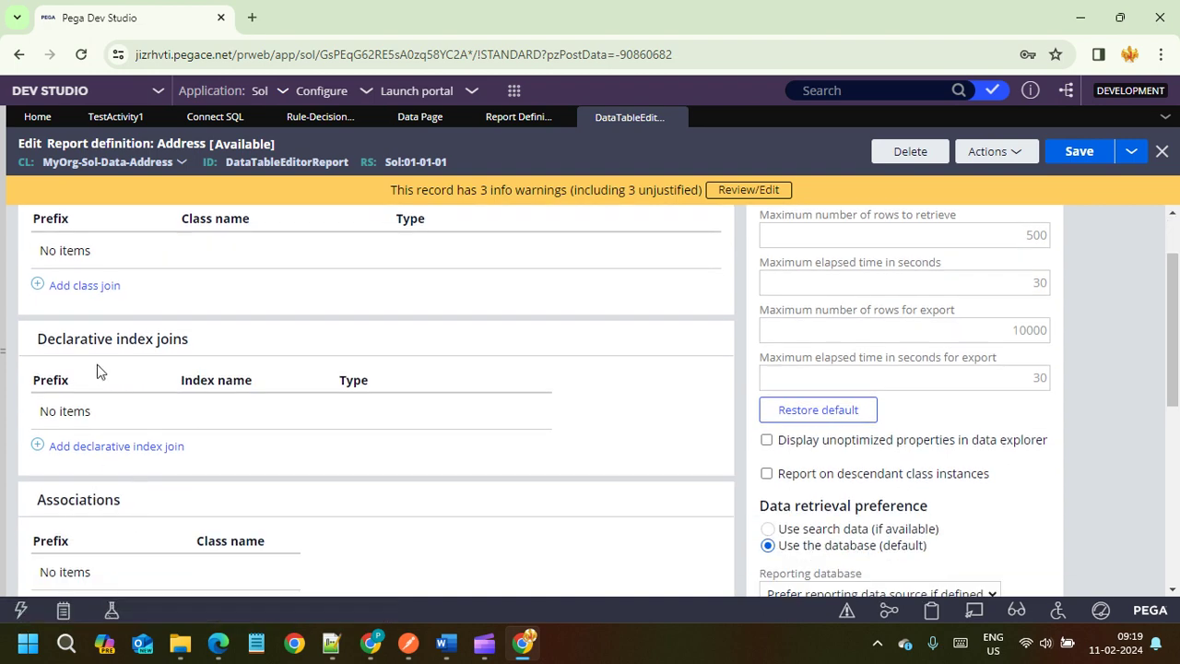
scroll(263, 343, down, 3)
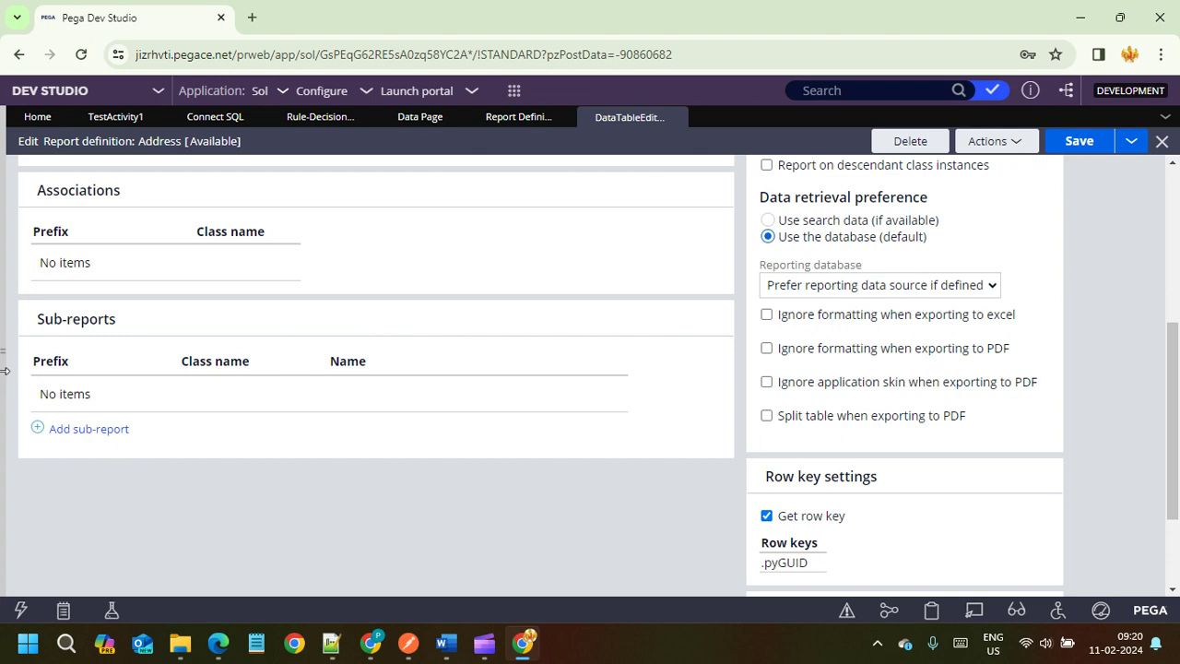
drag(35, 324, 124, 319)
click(142, 324)
triple_click(115, 319)
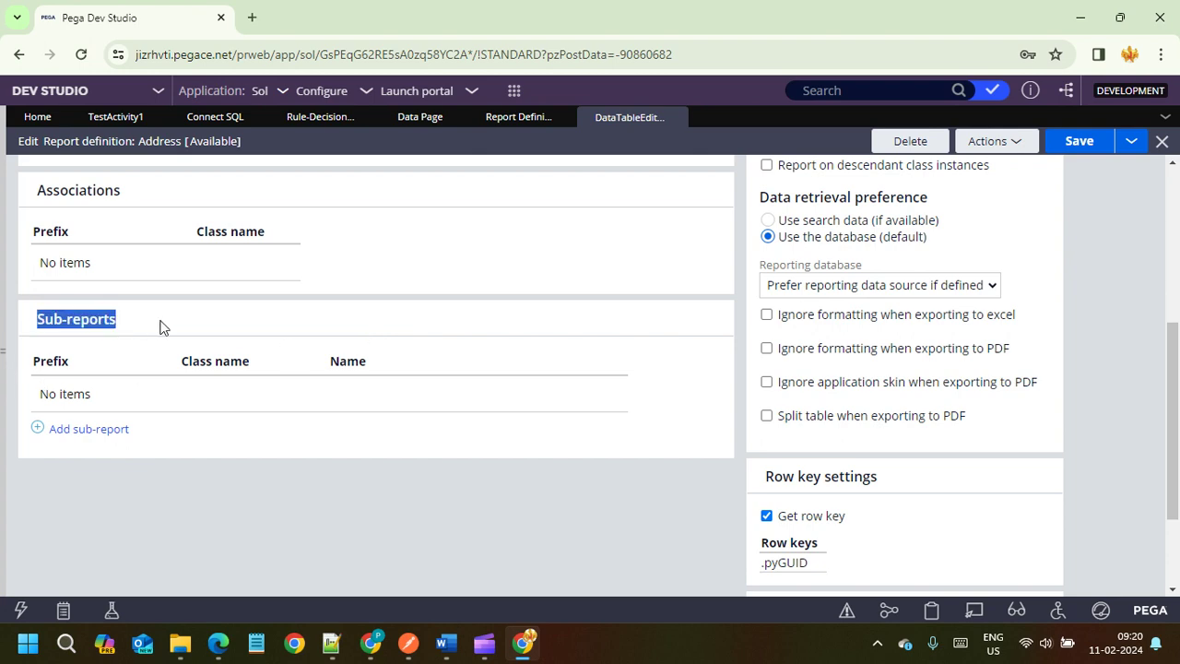
click(158, 326)
scroll(219, 434, up, 5)
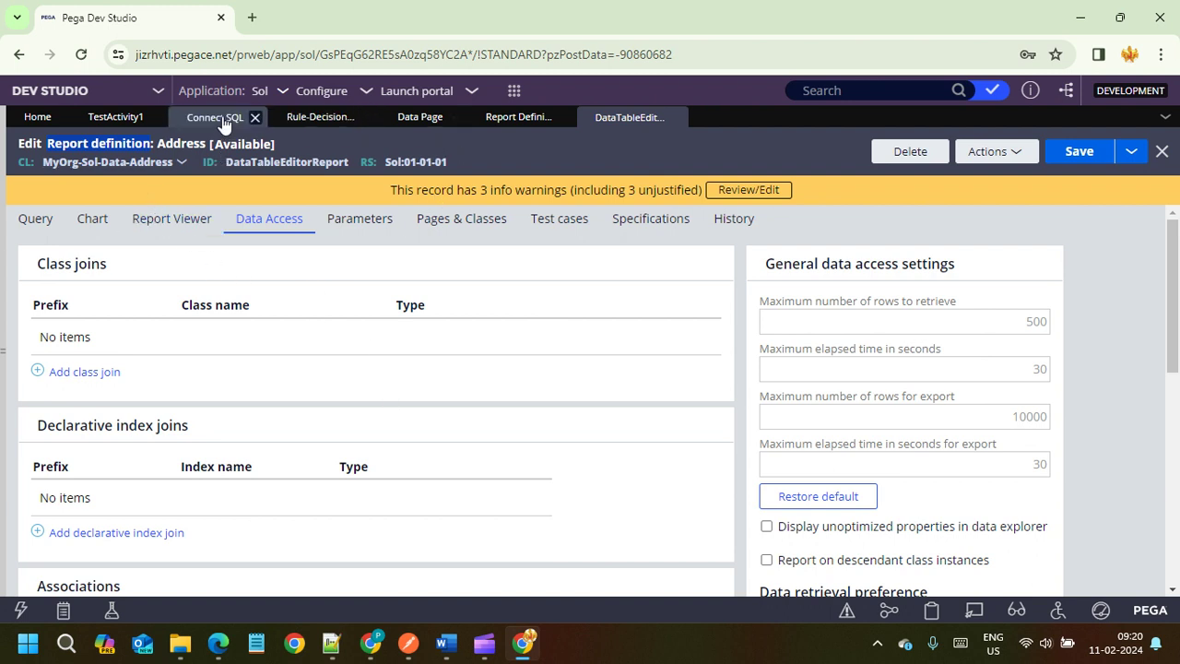
Return to TestActivity1, collapse the Obj-Browse parameters and compare the Obj-Browse and RDB-List steps
click(111, 120)
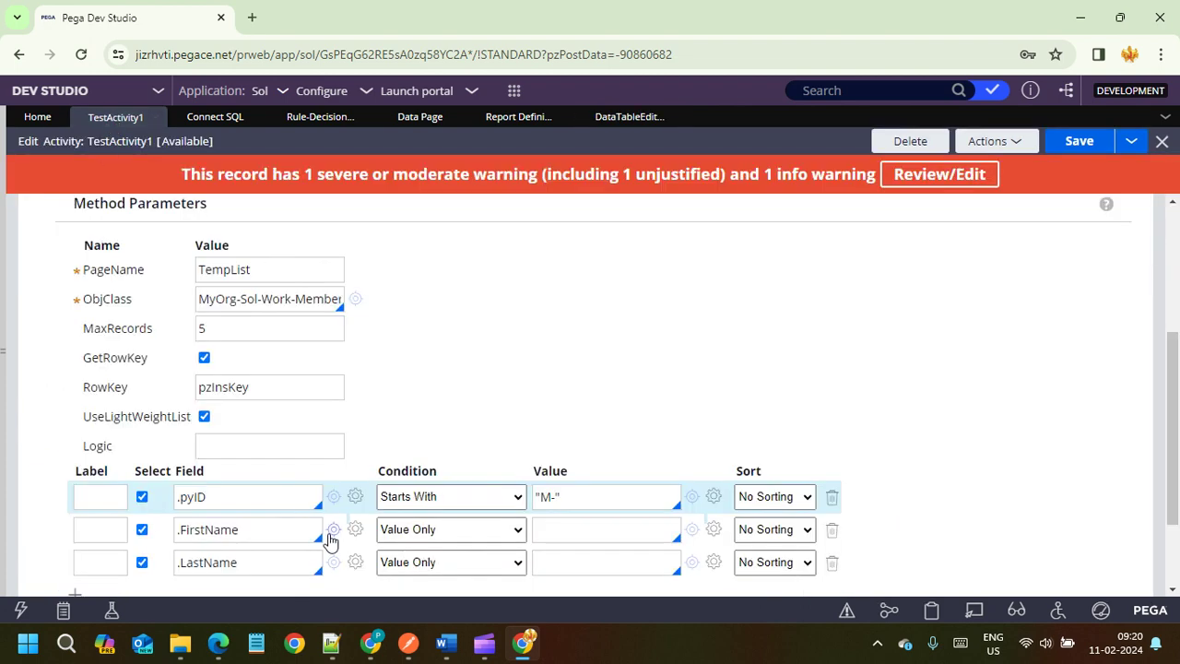
scroll(332, 540, up, 3)
click(233, 351)
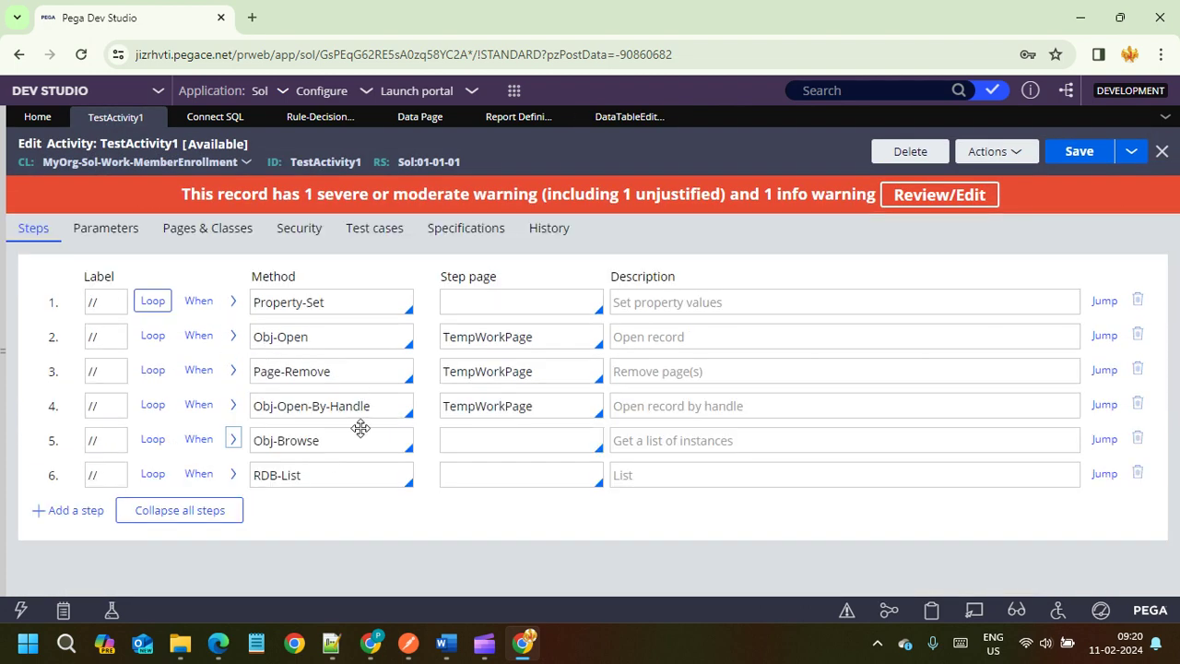
double_click(336, 442)
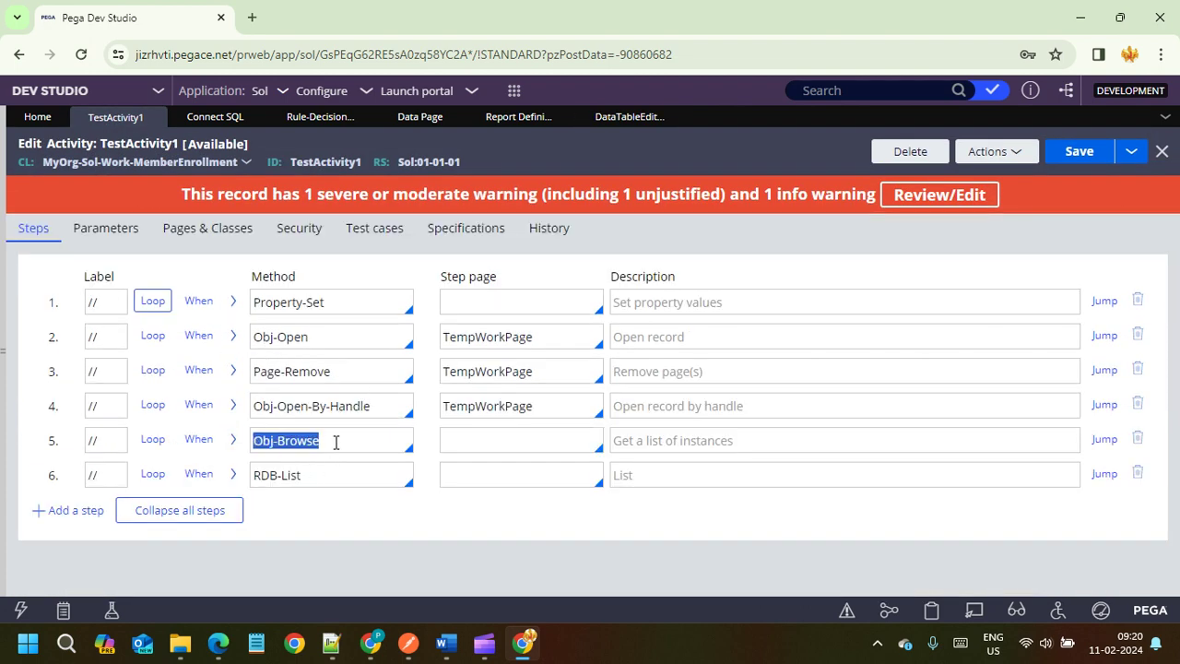
click(342, 447)
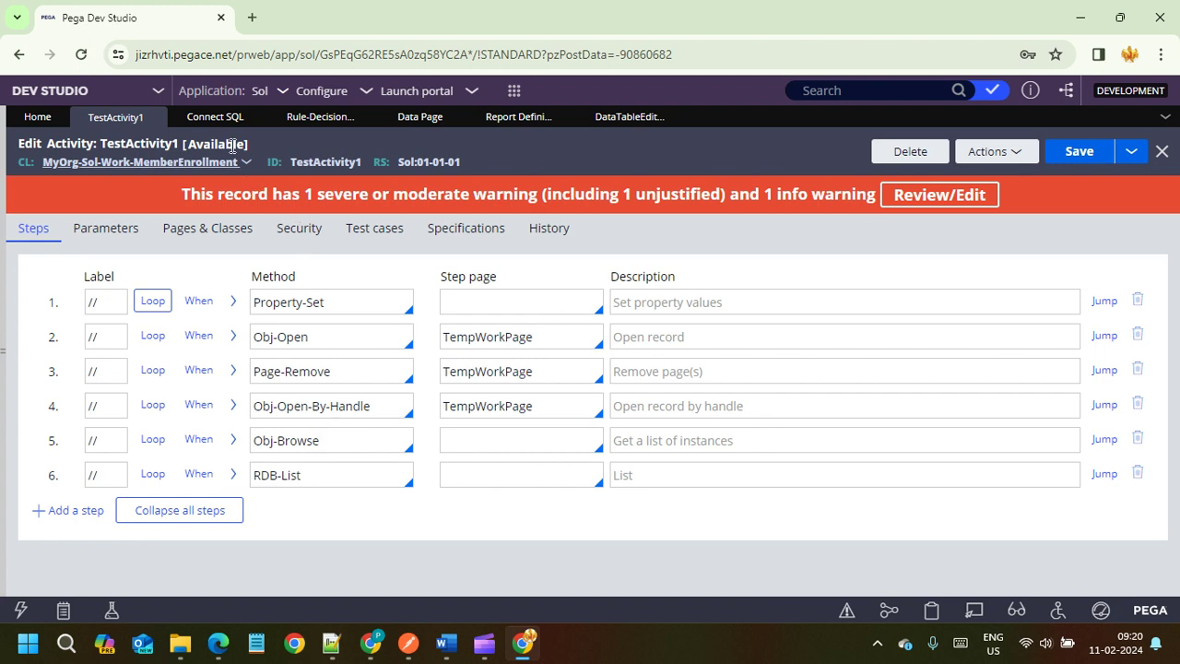
triple_click(320, 471)
click(328, 473)
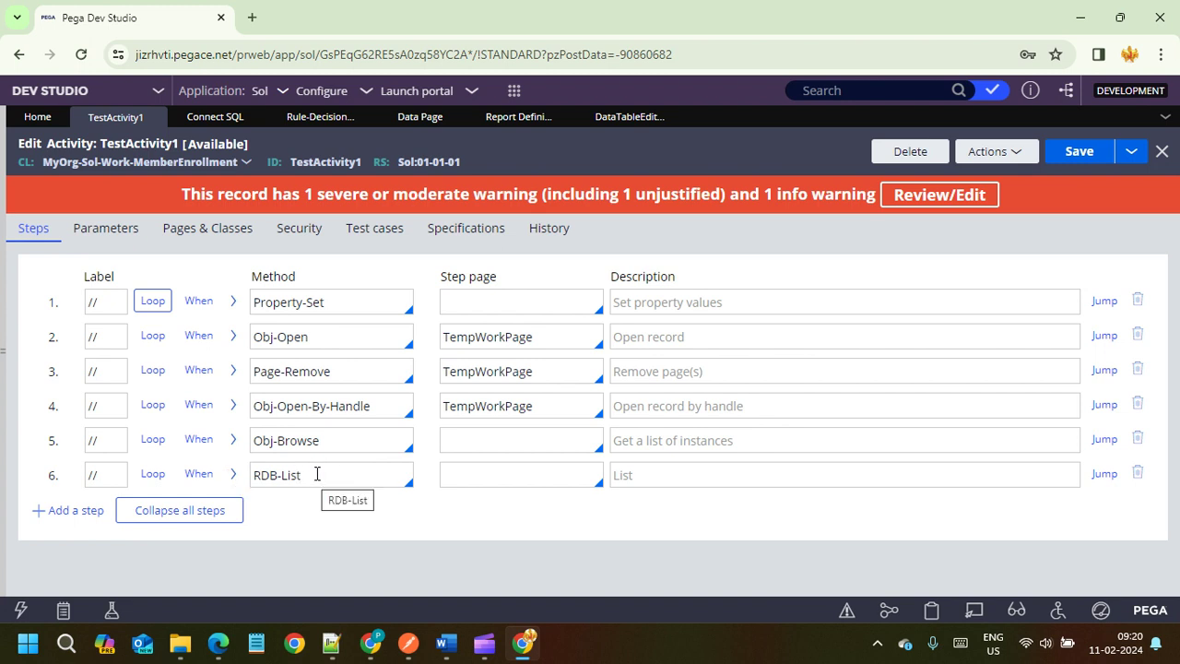
Expand the RDB-List method parameters in step 6 and examine the Access and ClassName fields
click(233, 474)
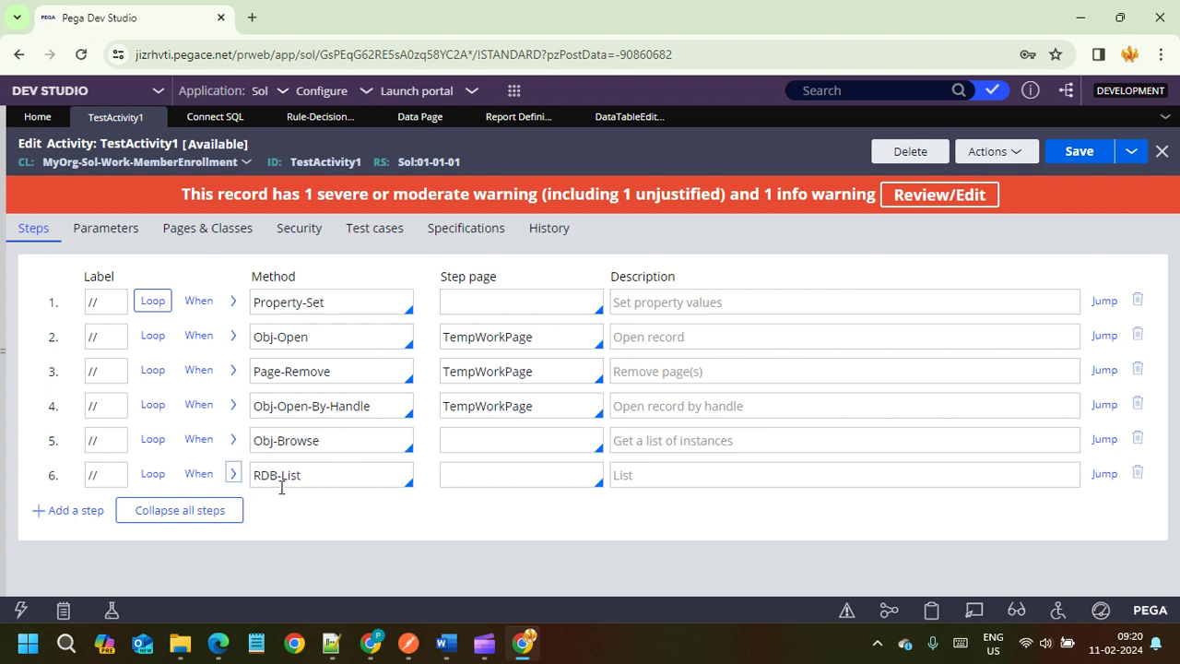
scroll(328, 289, down, 1)
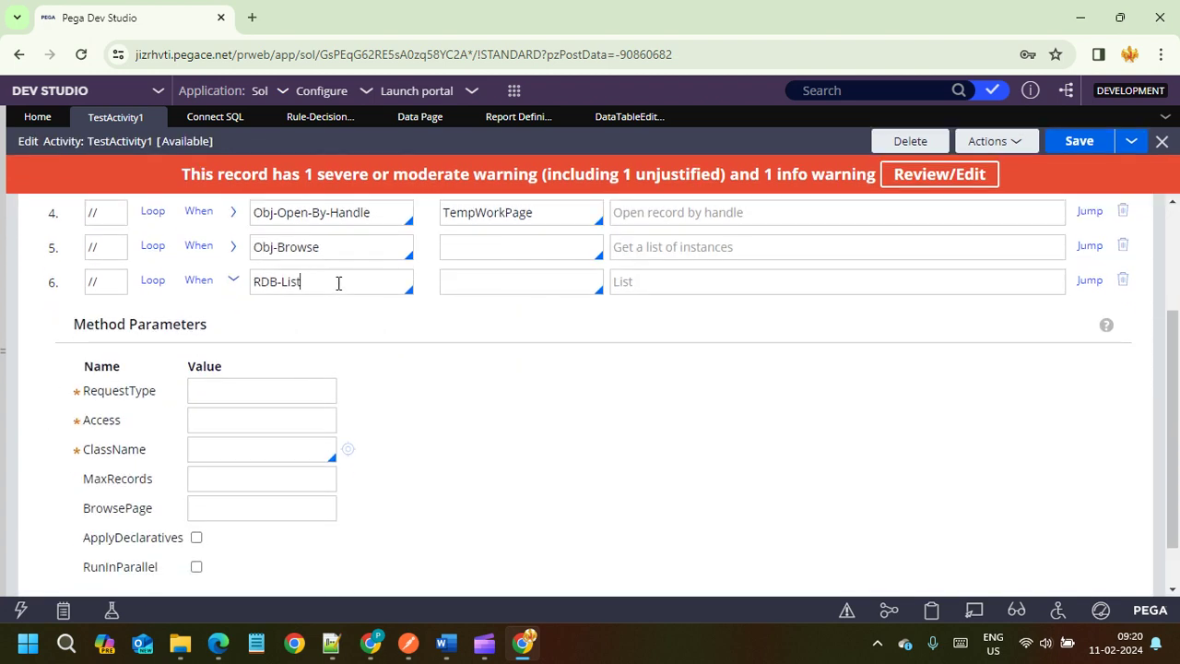
triple_click(301, 281)
click(221, 417)
click(201, 445)
List the Connect SQL records under Integration-Connectors and open the pyFetchRuleLabel rule
click(5, 349)
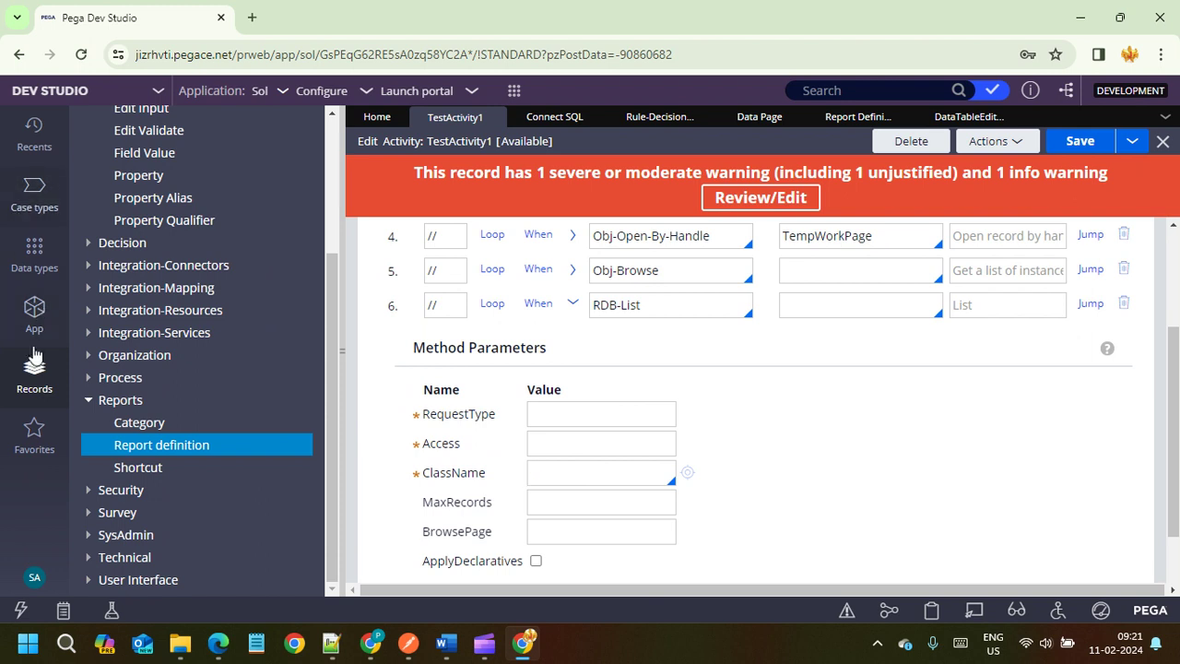
scroll(100, 369, up, 3)
click(91, 172)
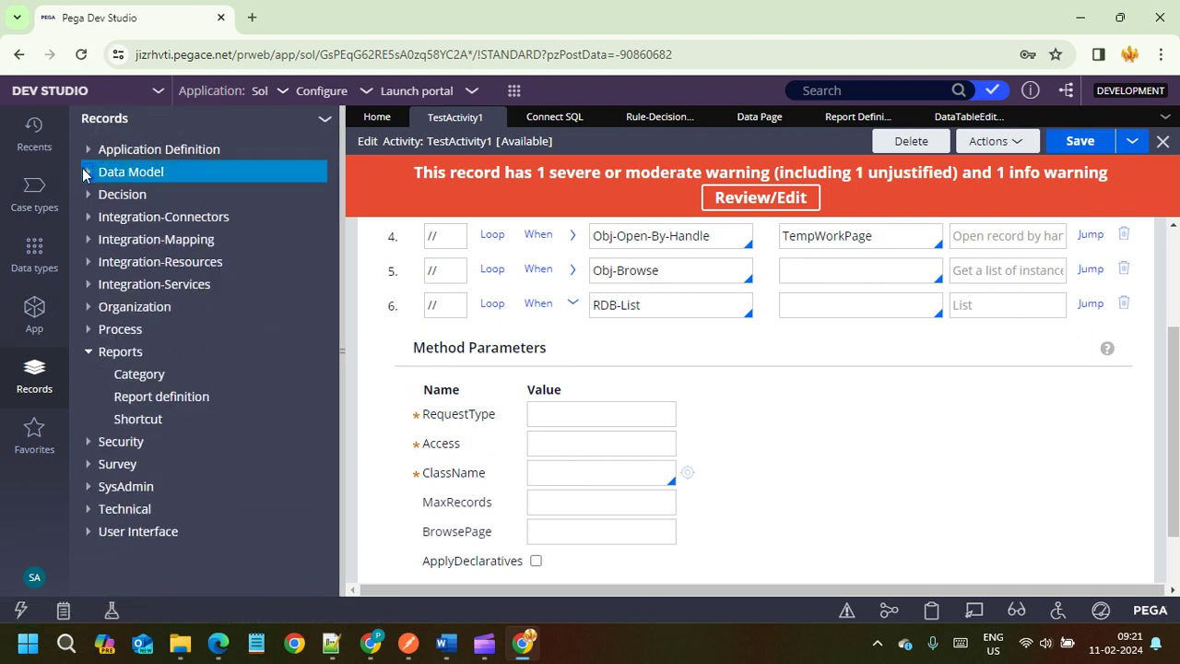
click(86, 219)
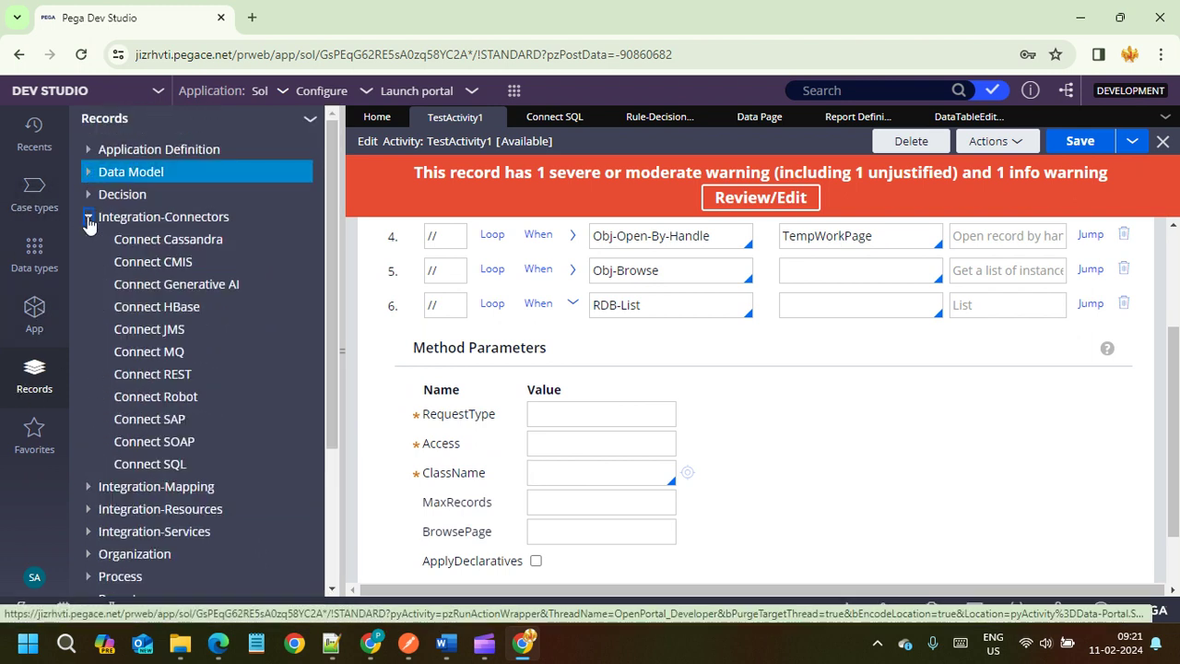
click(148, 465)
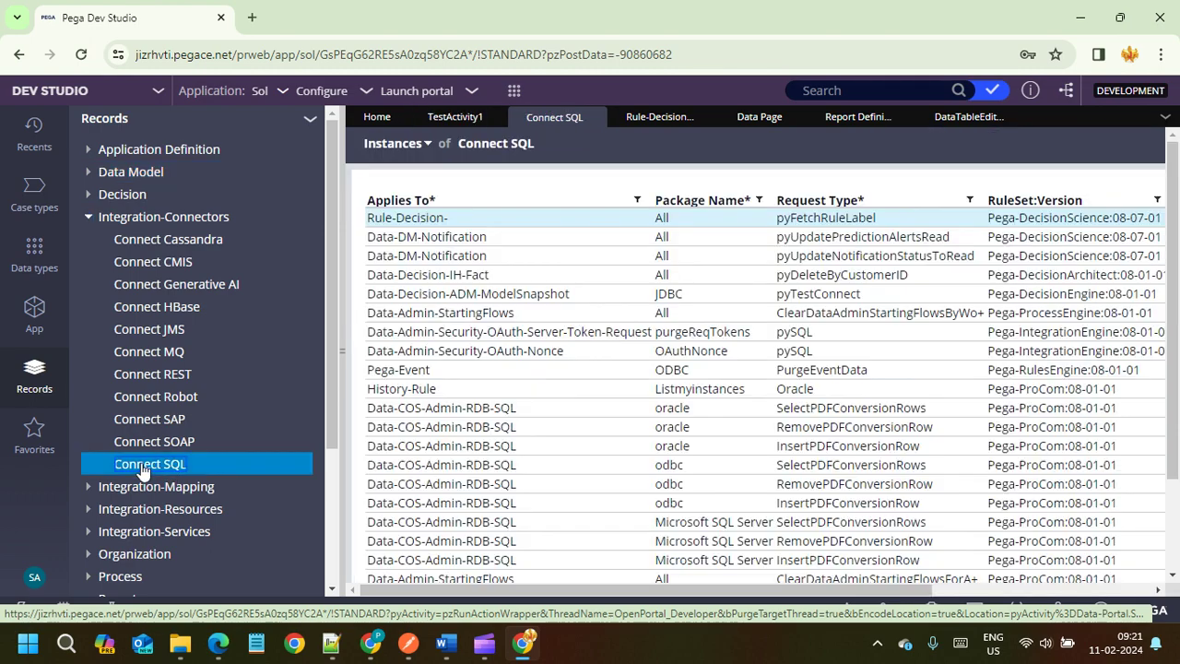
click(342, 352)
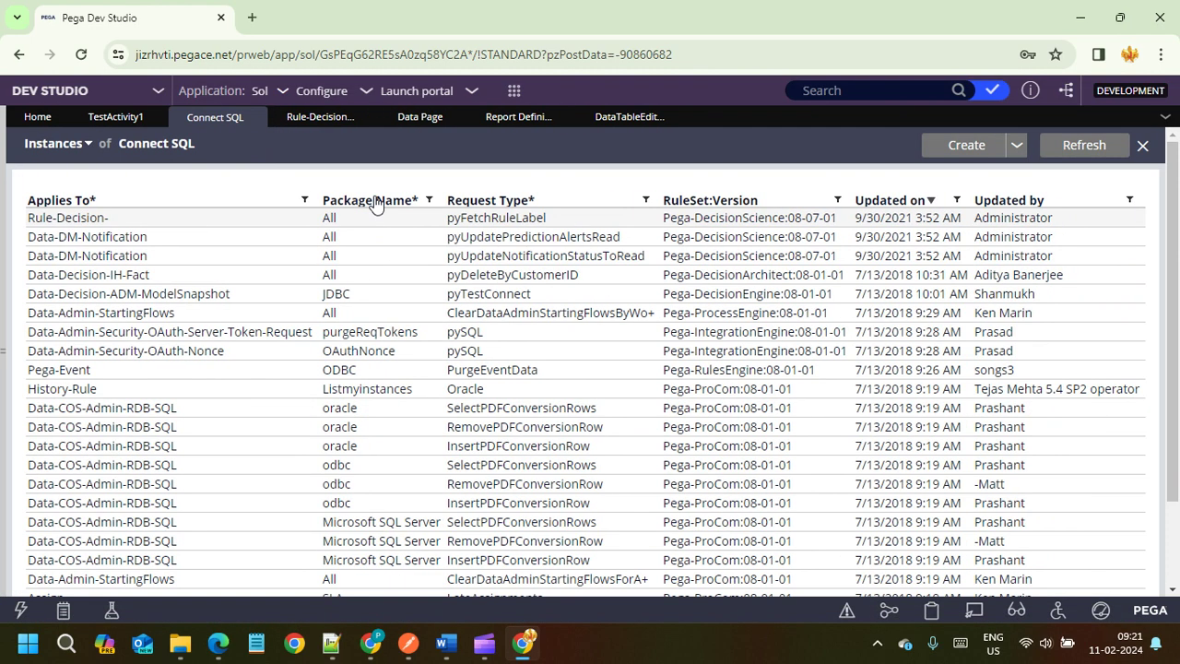
click(456, 219)
Look through the Open, Delete, Save and Browse SQL definitions of the pyFetchRuleLabel rule
click(35, 190)
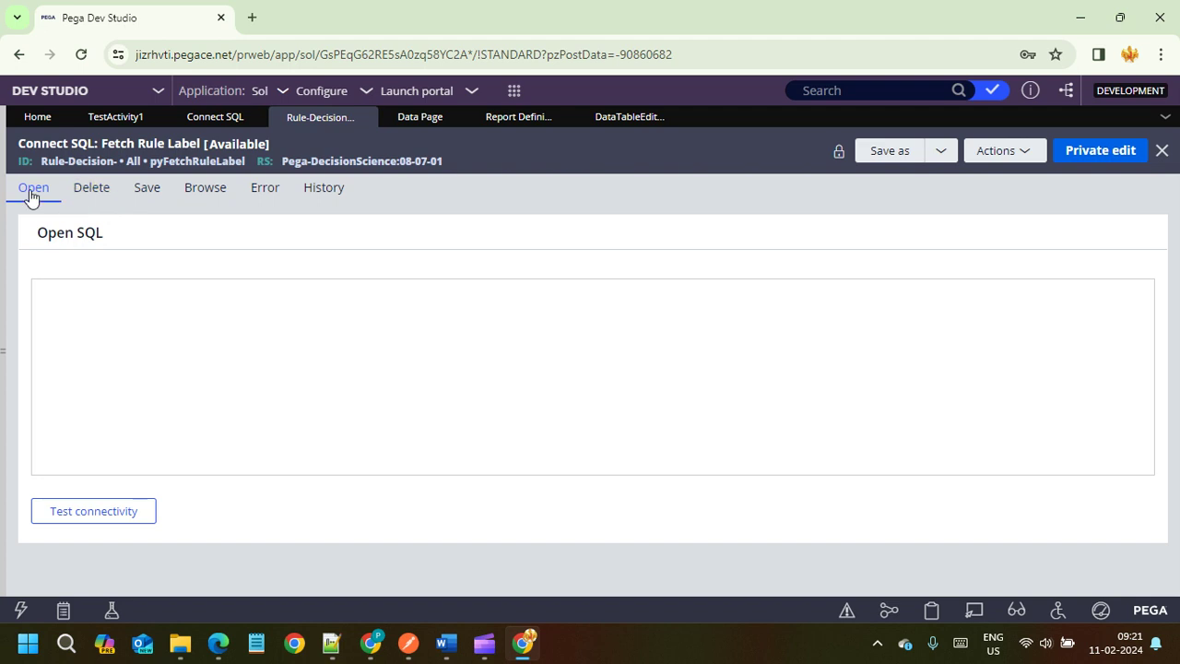
click(103, 191)
click(152, 194)
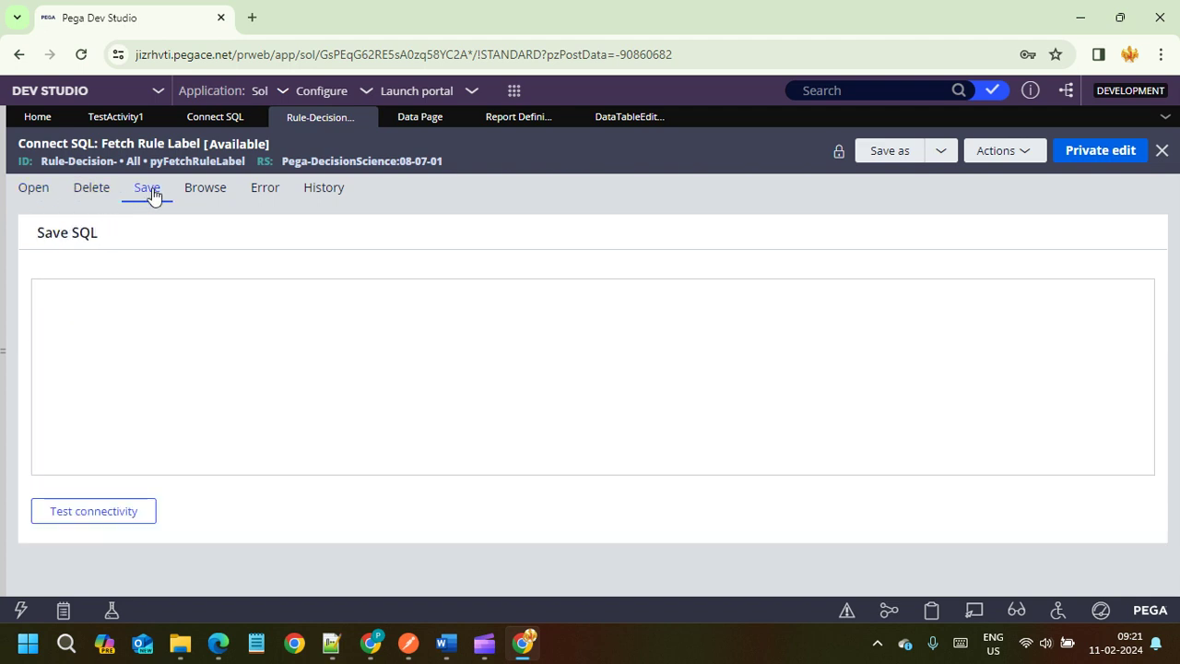
click(204, 189)
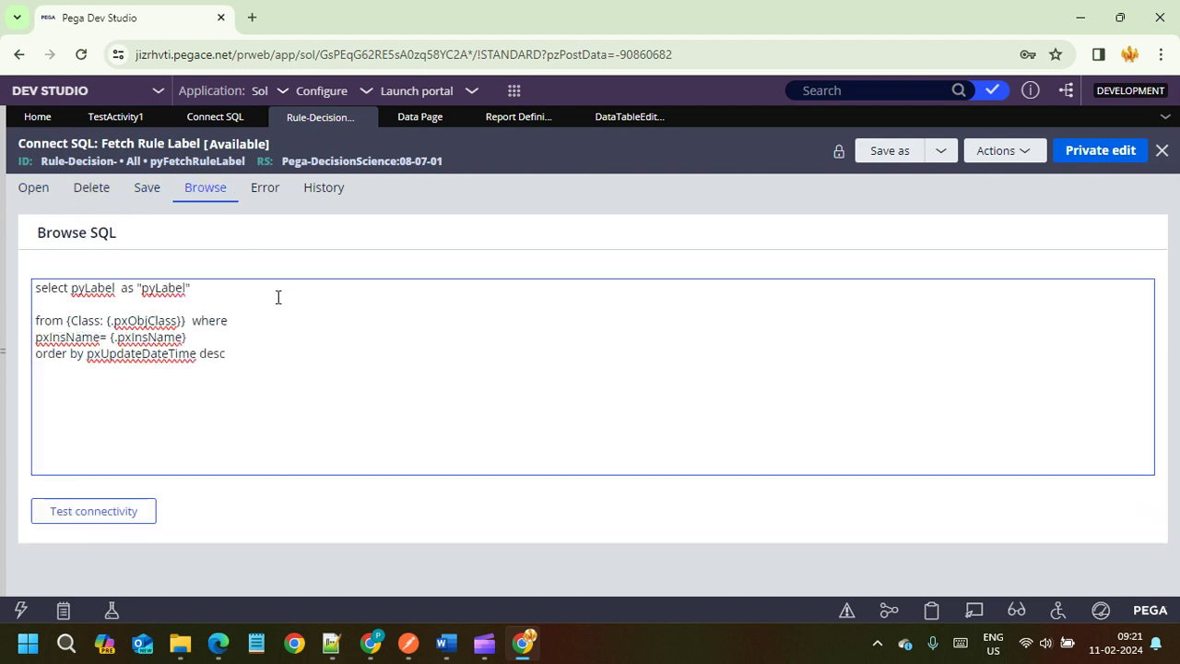
click(35, 188)
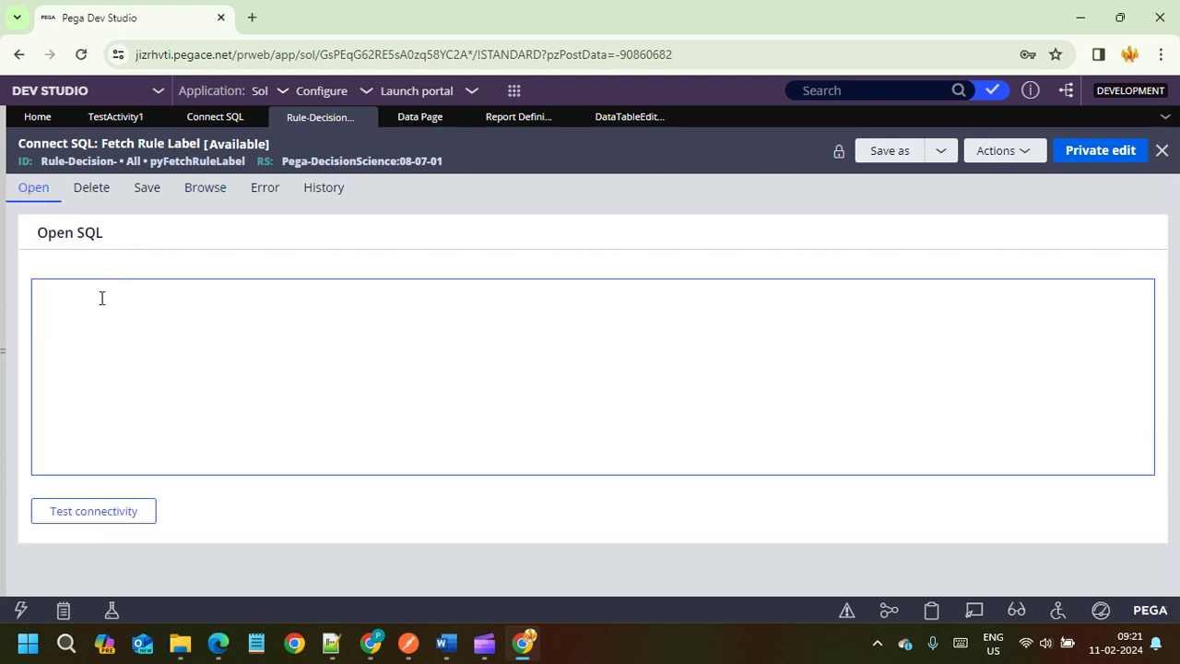
click(96, 315)
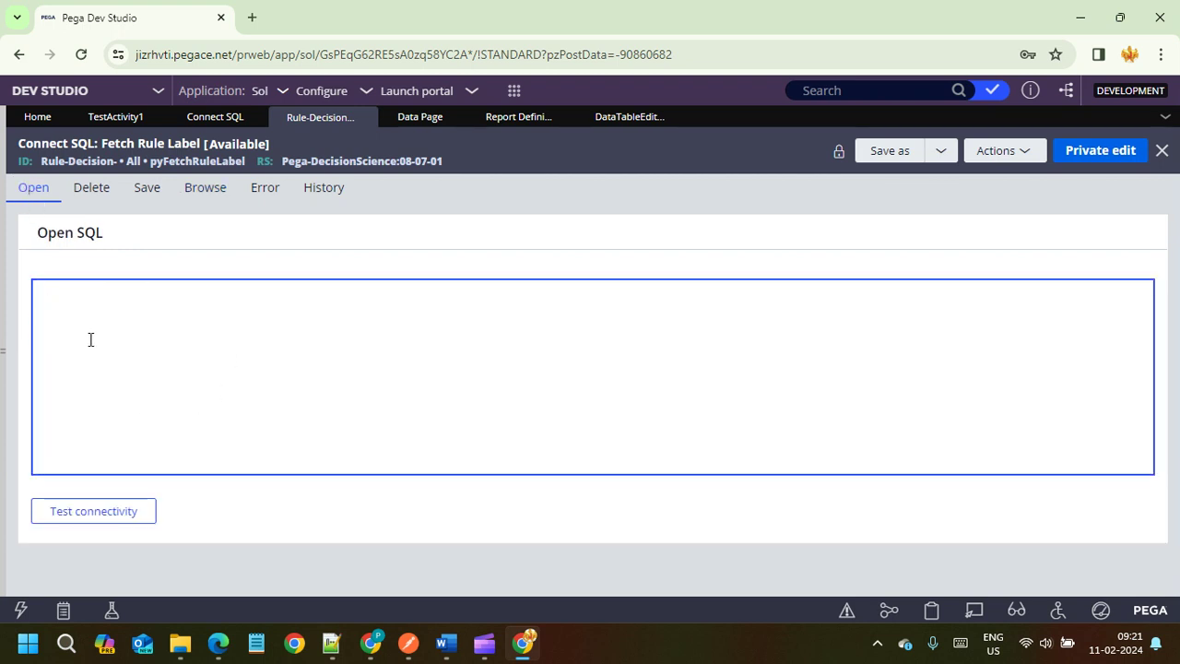
click(92, 189)
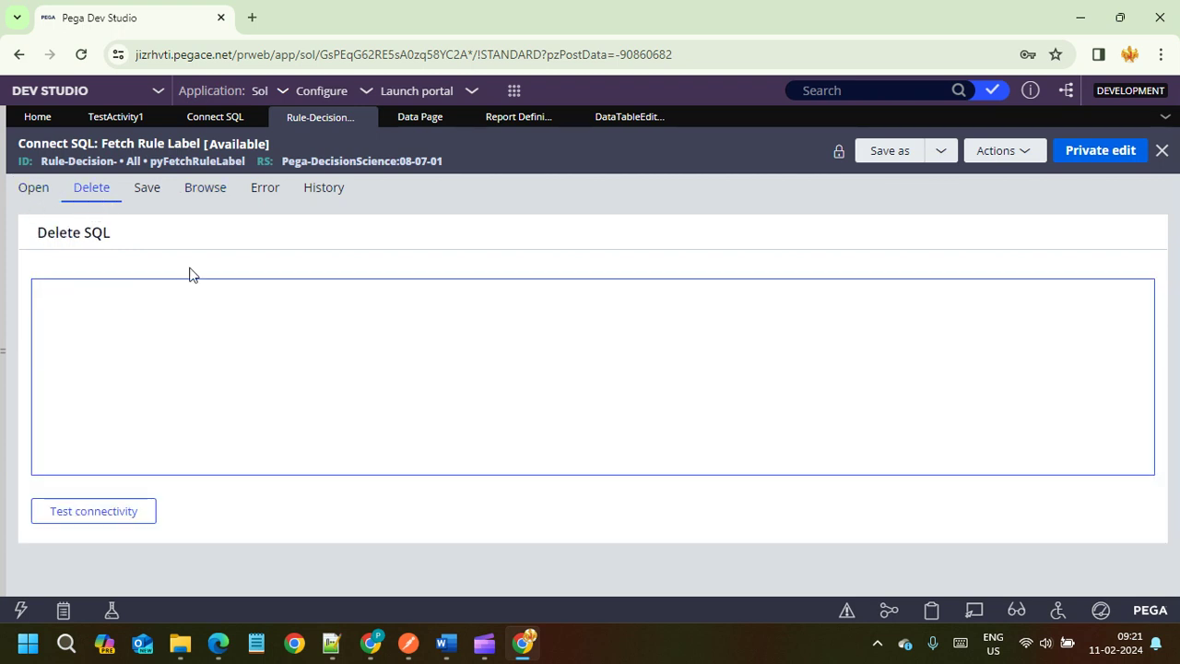
Check the Save SQL of the pyFetchRuleLabel rule and examine its Browse SQL query
click(147, 190)
click(205, 189)
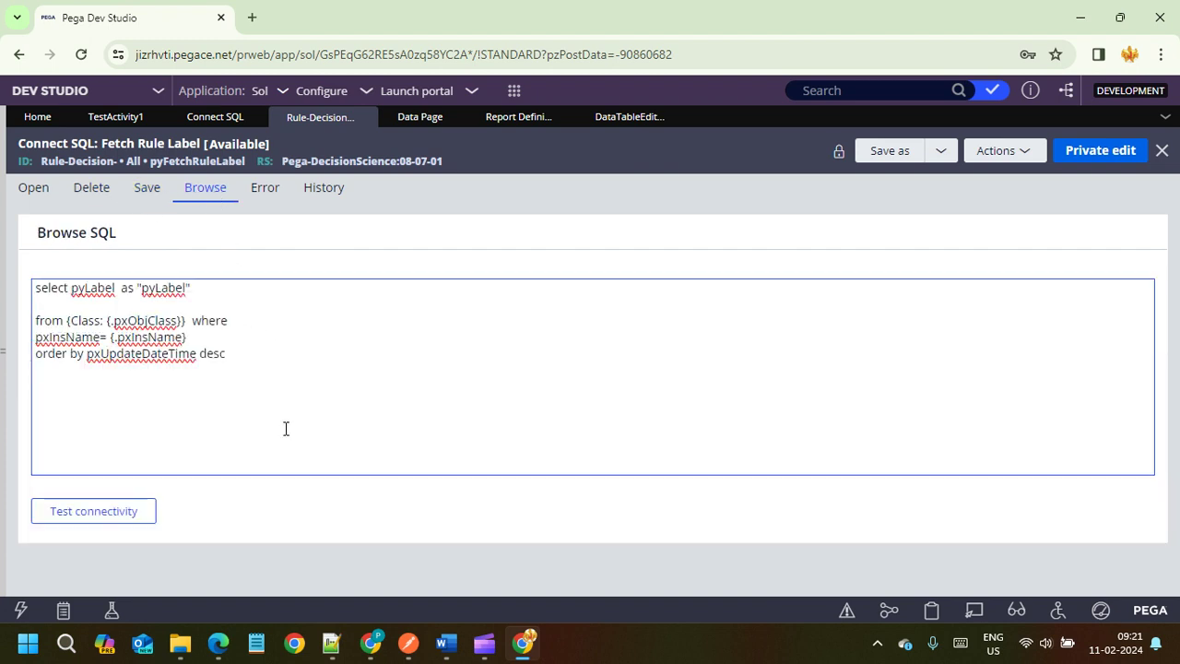
click(277, 379)
key(ctrl+a)
click(247, 281)
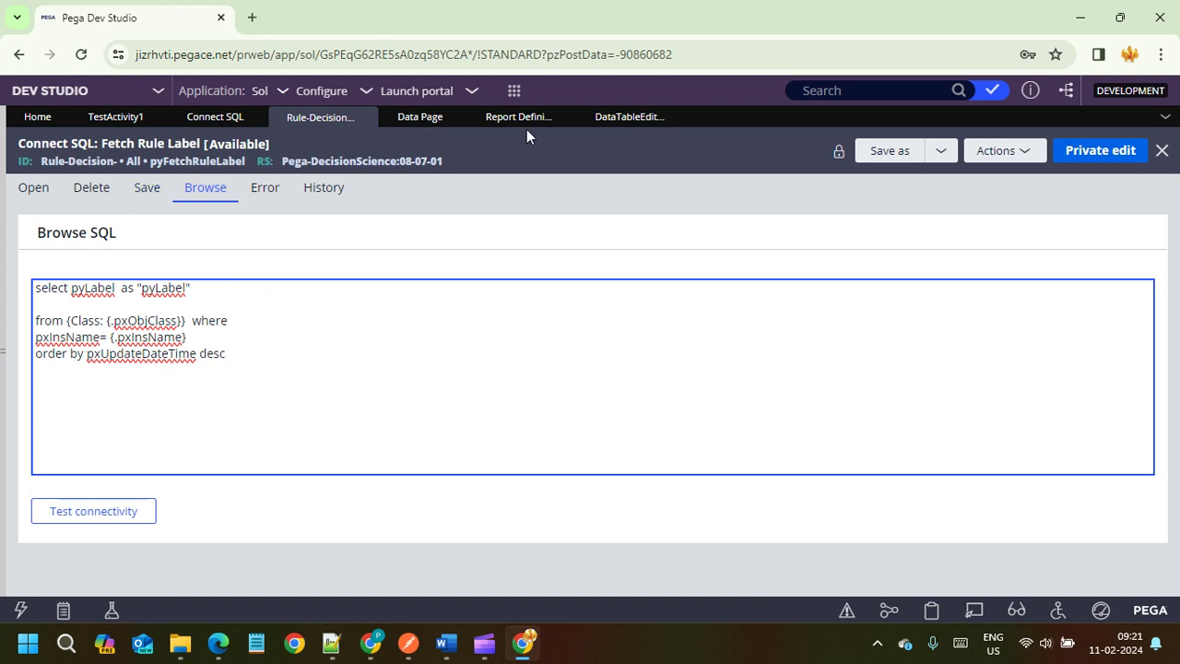
Return to TestActivity1 and examine the RequestType, Access and ClassName parameters of the RDB-List step
click(117, 116)
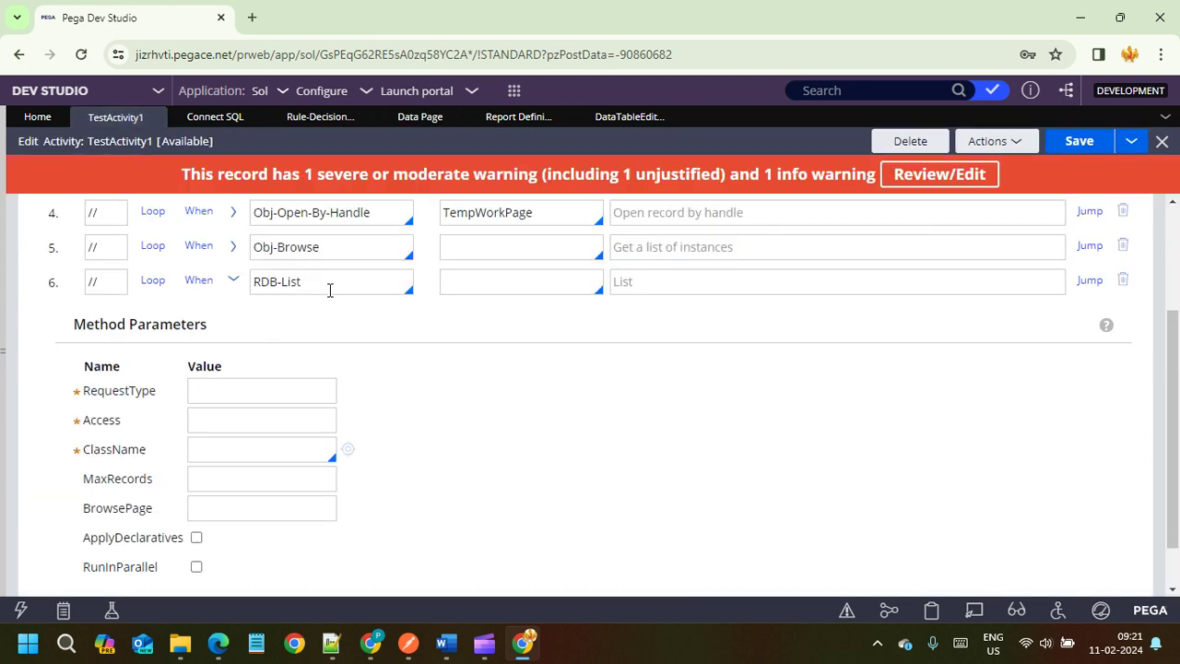
click(330, 291)
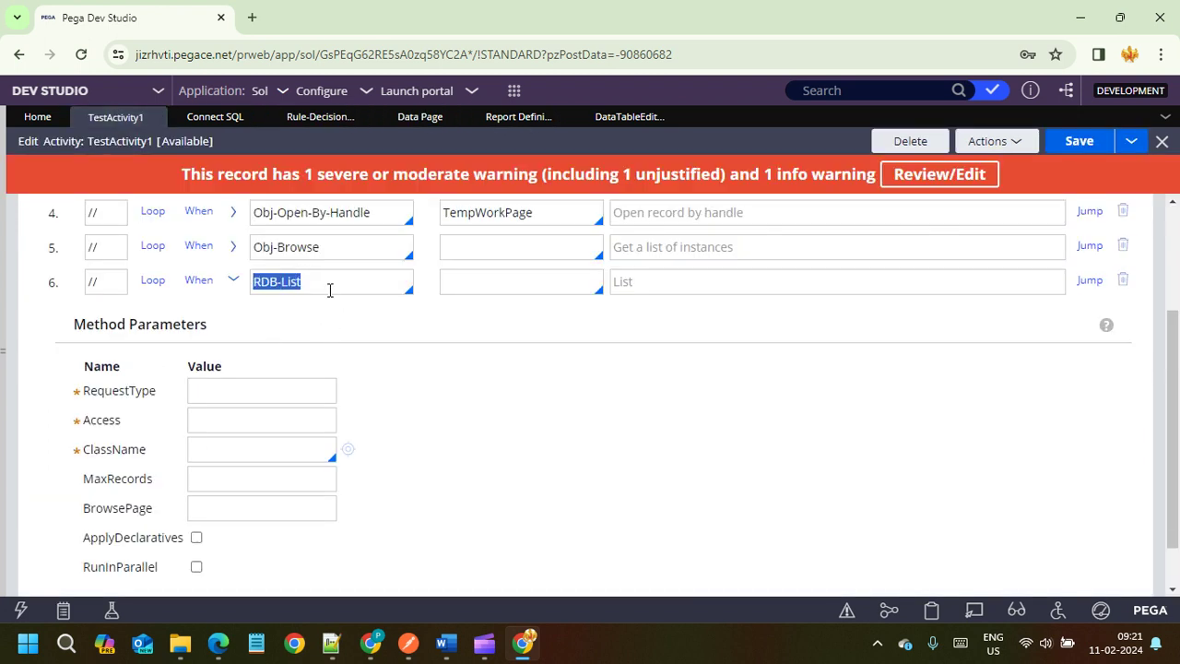
click(240, 391)
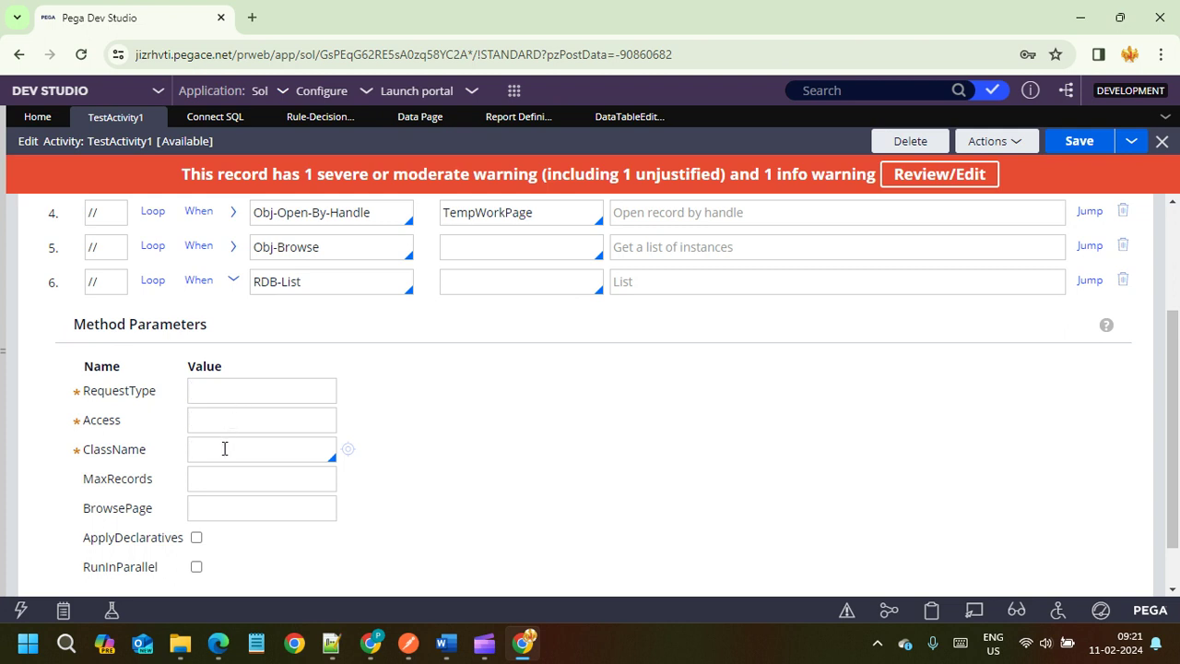
click(295, 282)
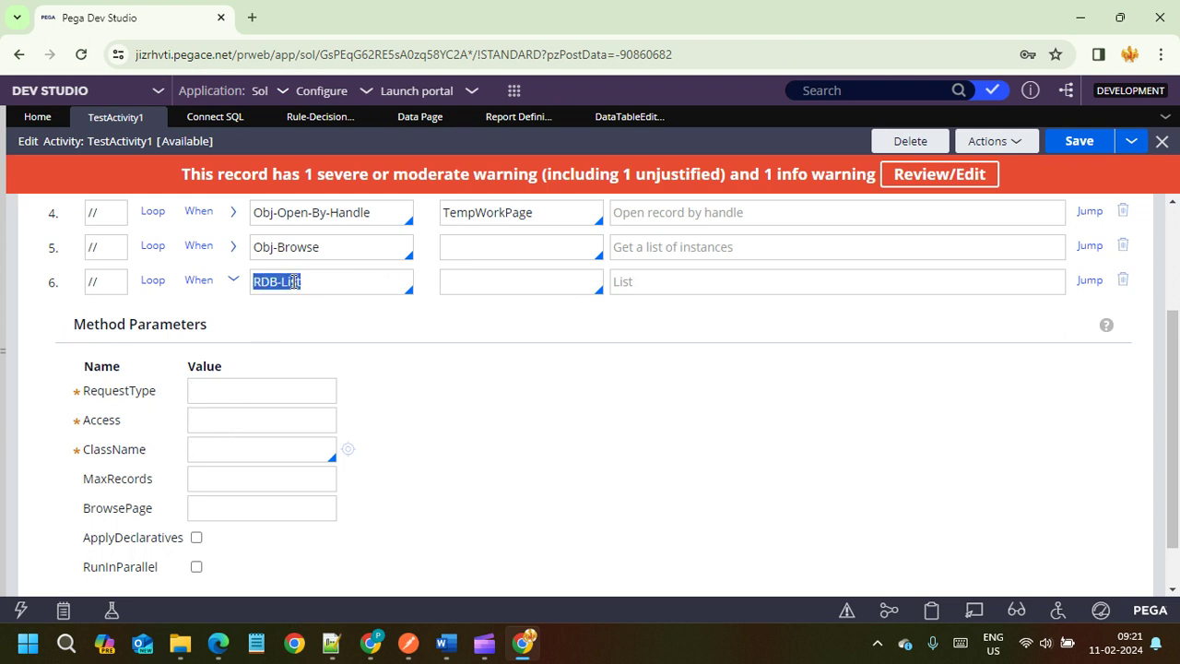
click(230, 389)
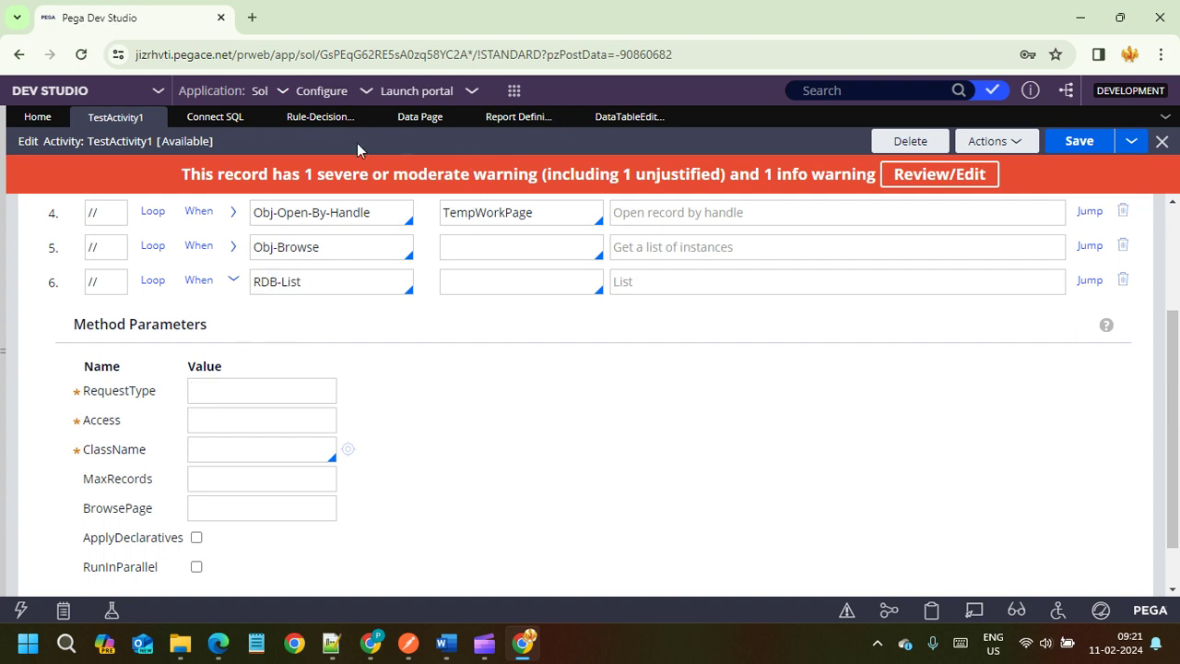
Compare the Browse and Save SQL of the pyFetchRuleLabel rule with the RDB-List step in TestActivity1
click(324, 117)
drag(233, 356, 35, 286)
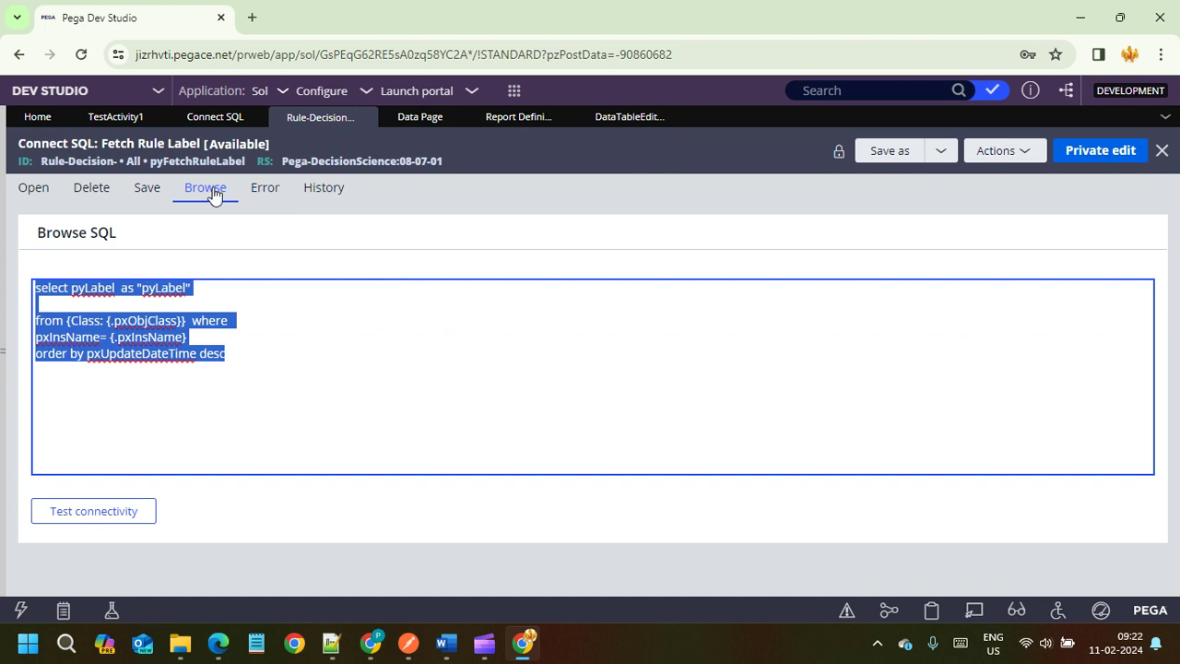
click(117, 119)
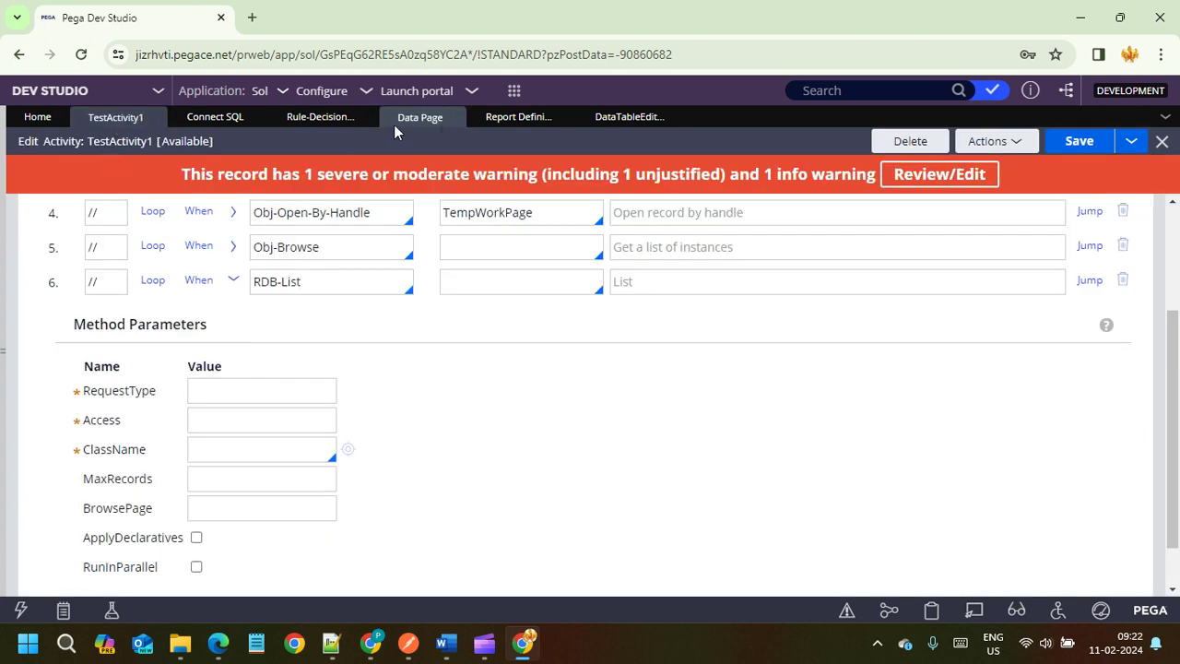
click(318, 126)
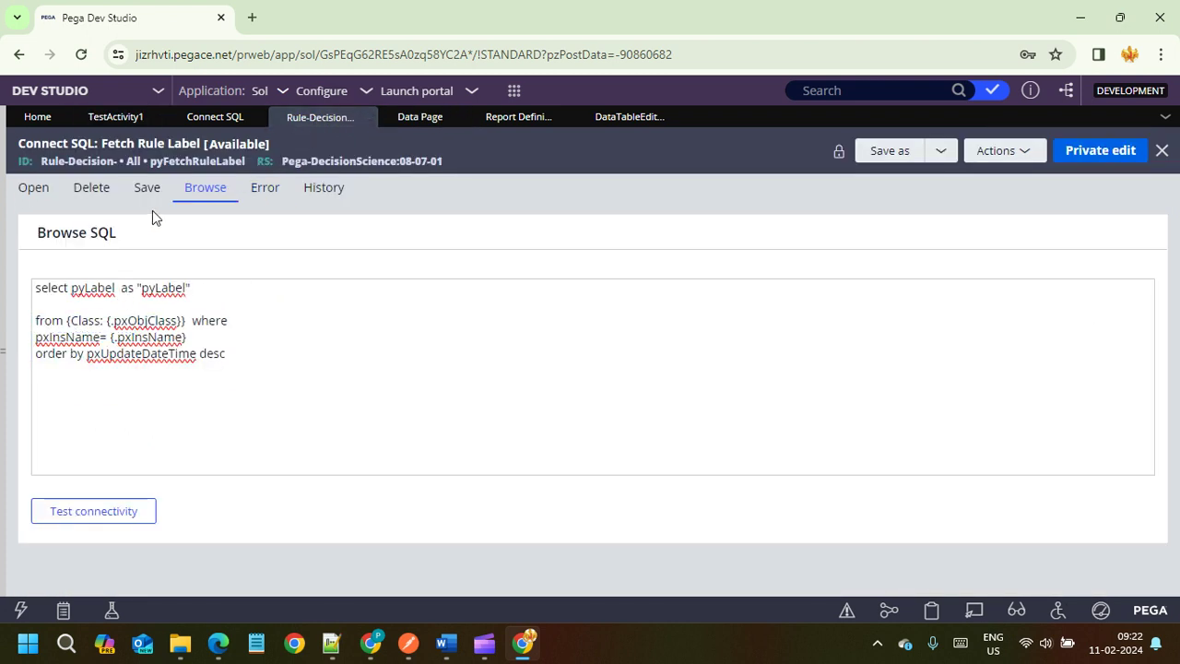
click(146, 187)
click(92, 291)
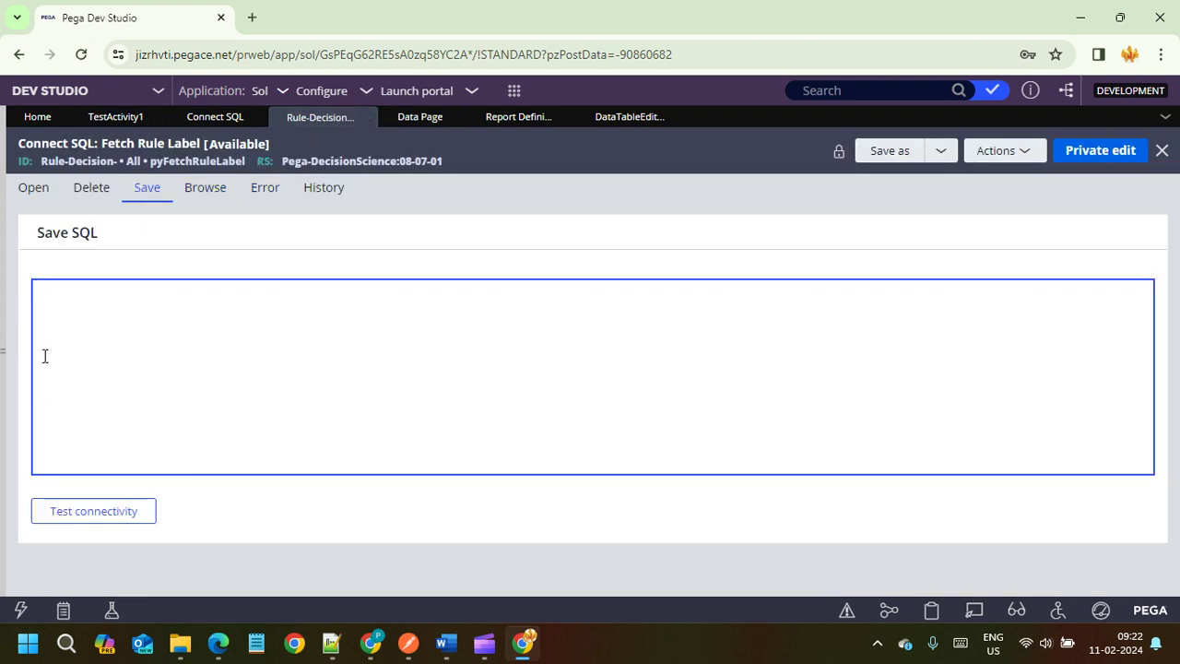
click(112, 117)
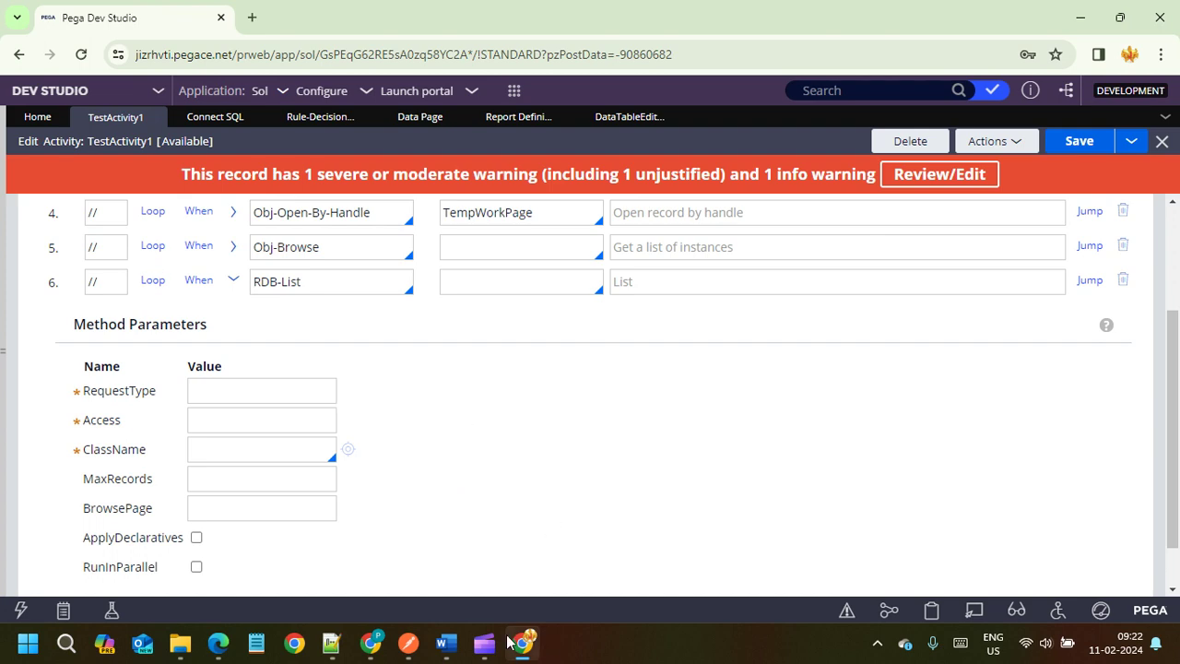
Switch to Pega.docx in Word and review question 6 on Obj- methods versus RDB- methods, including the Report Definition mention
click(450, 645)
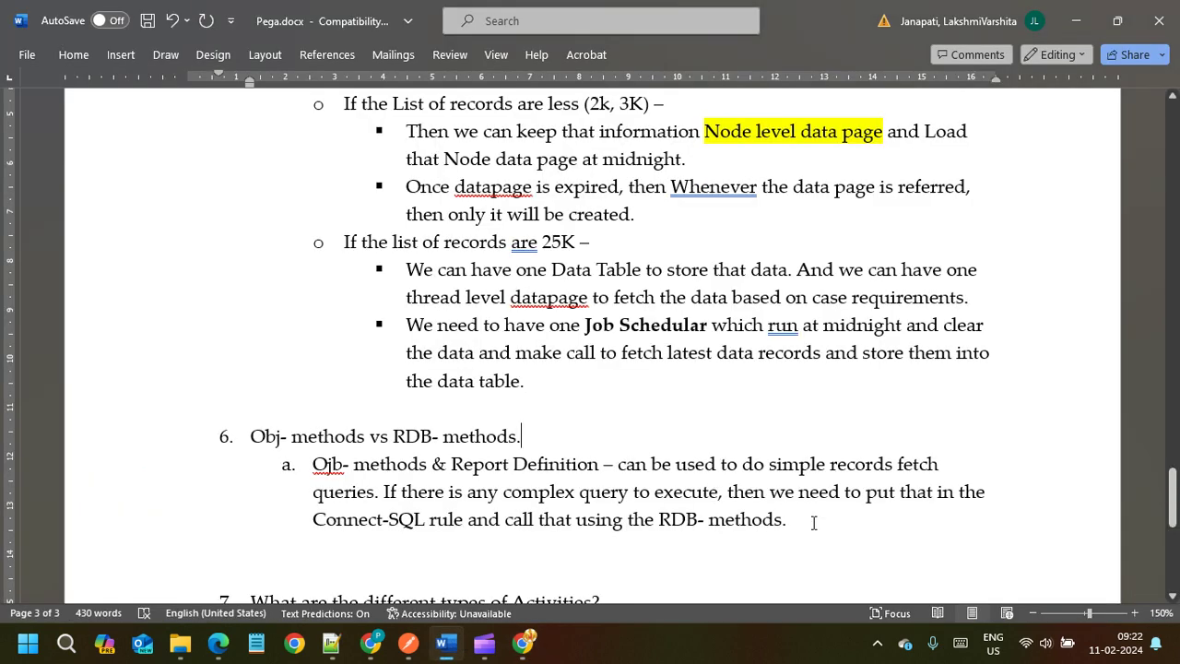
drag(813, 523, 291, 436)
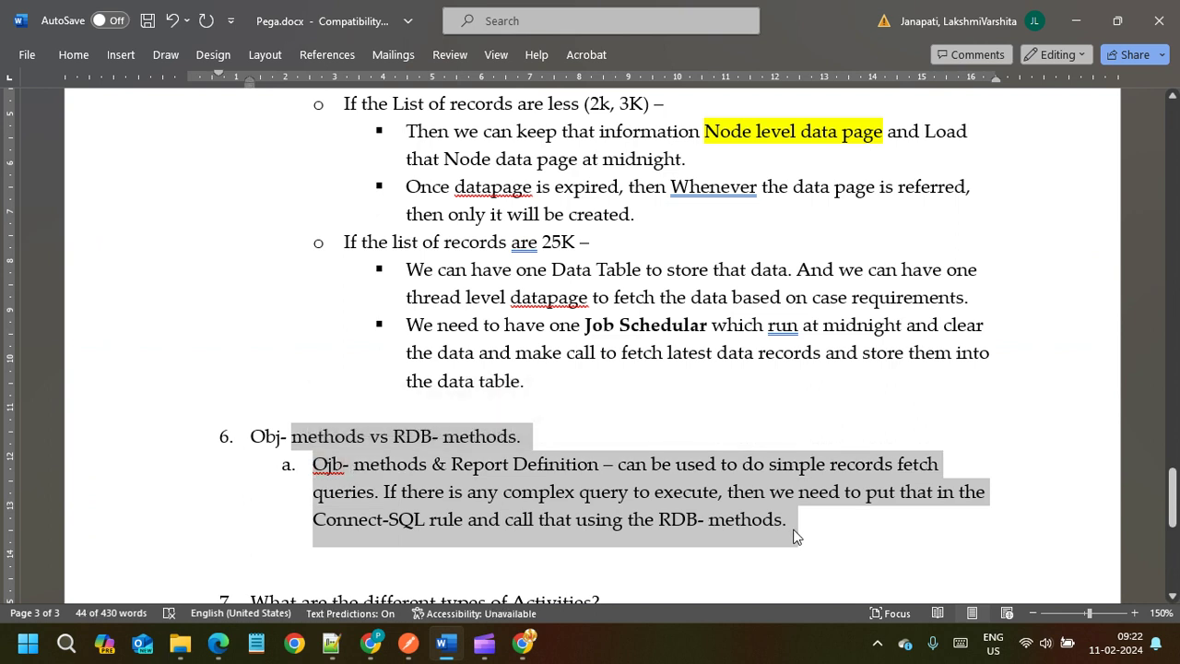
drag(796, 536, 242, 445)
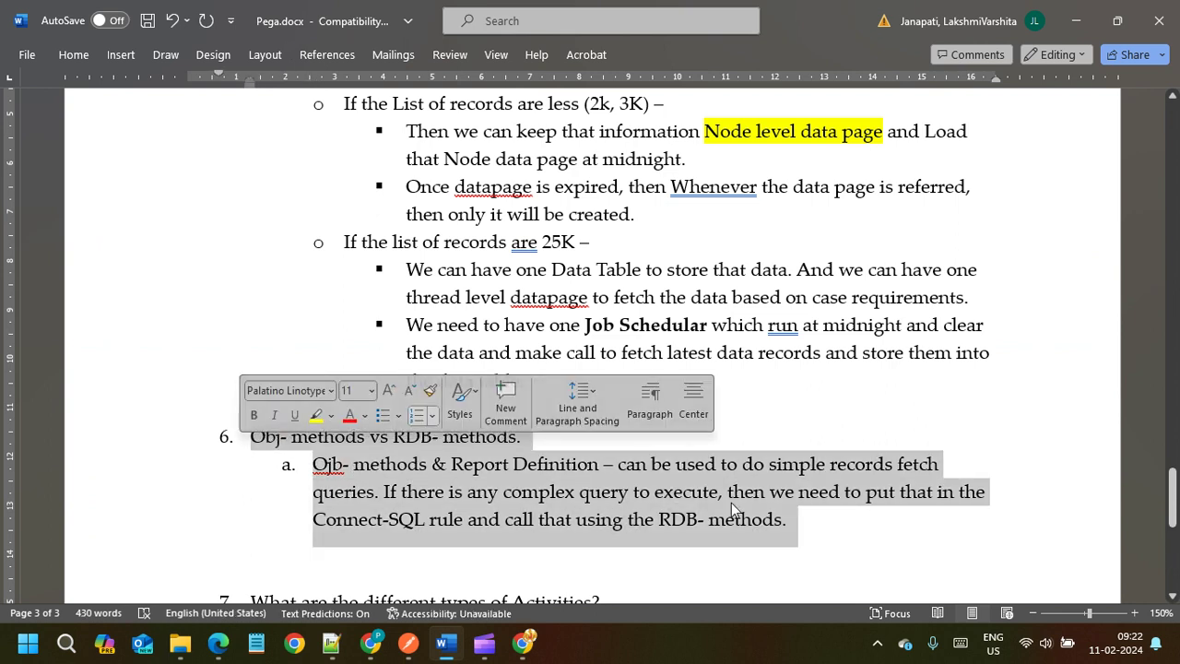
click(827, 524)
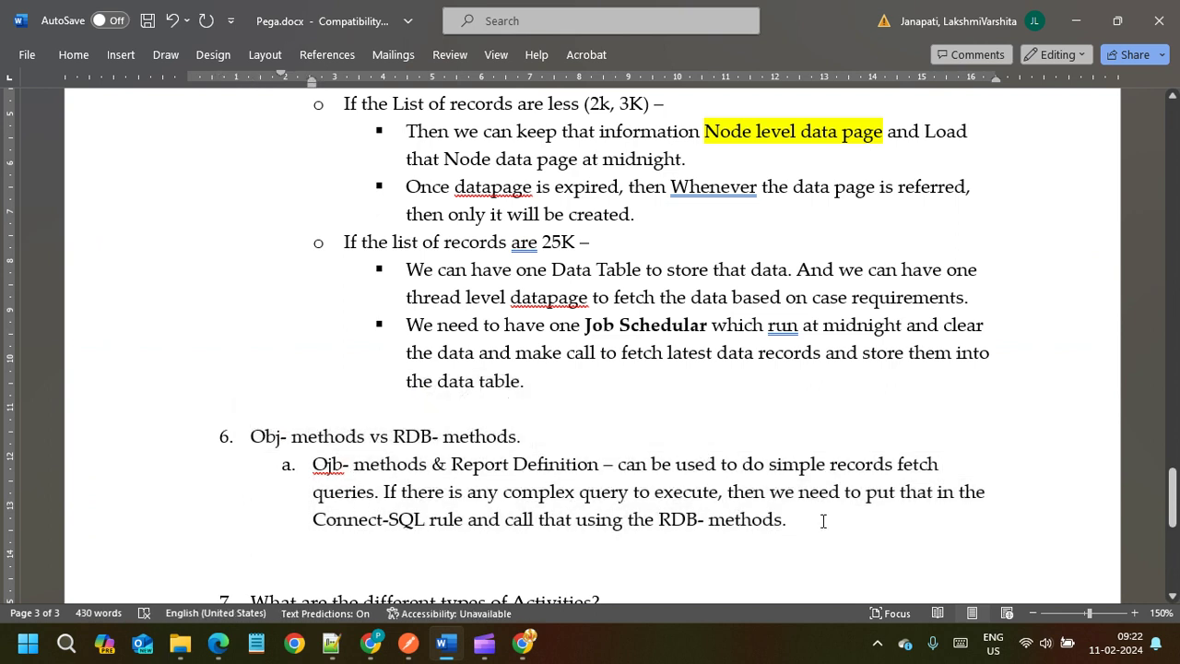
click(586, 446)
double_click(314, 465)
click(562, 448)
drag(604, 467, 451, 466)
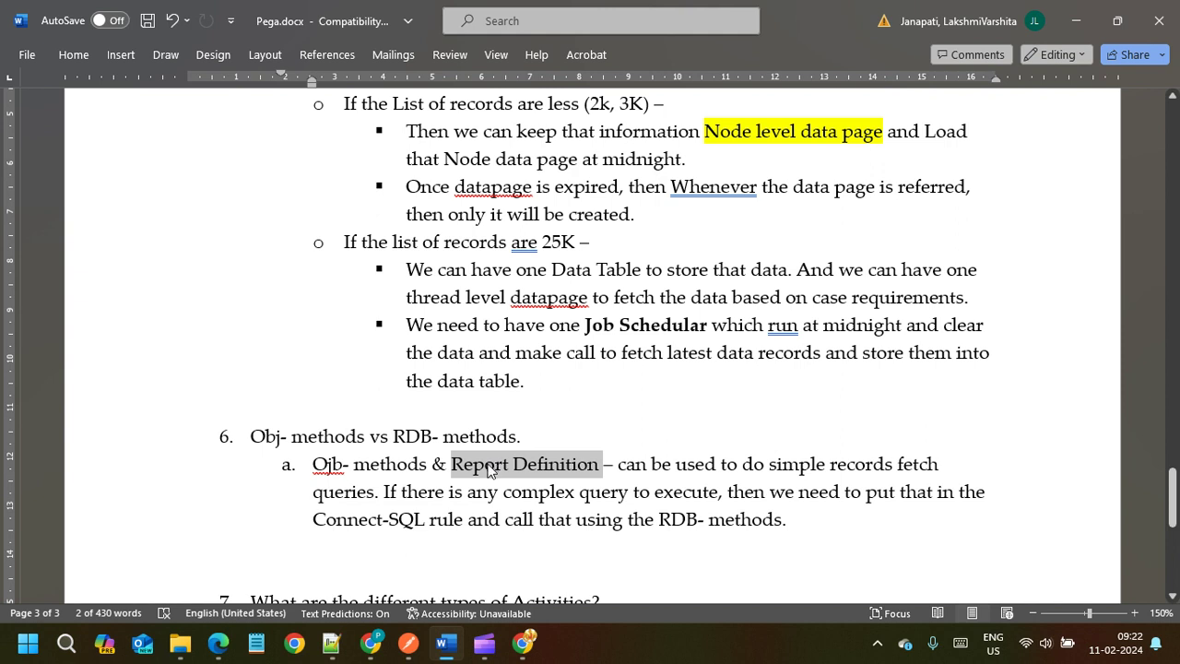
Reread the question 6 answer on using Obj- methods for simple queries and RDB- methods with Connect-SQL for complex ones
click(349, 464)
double_click(350, 464)
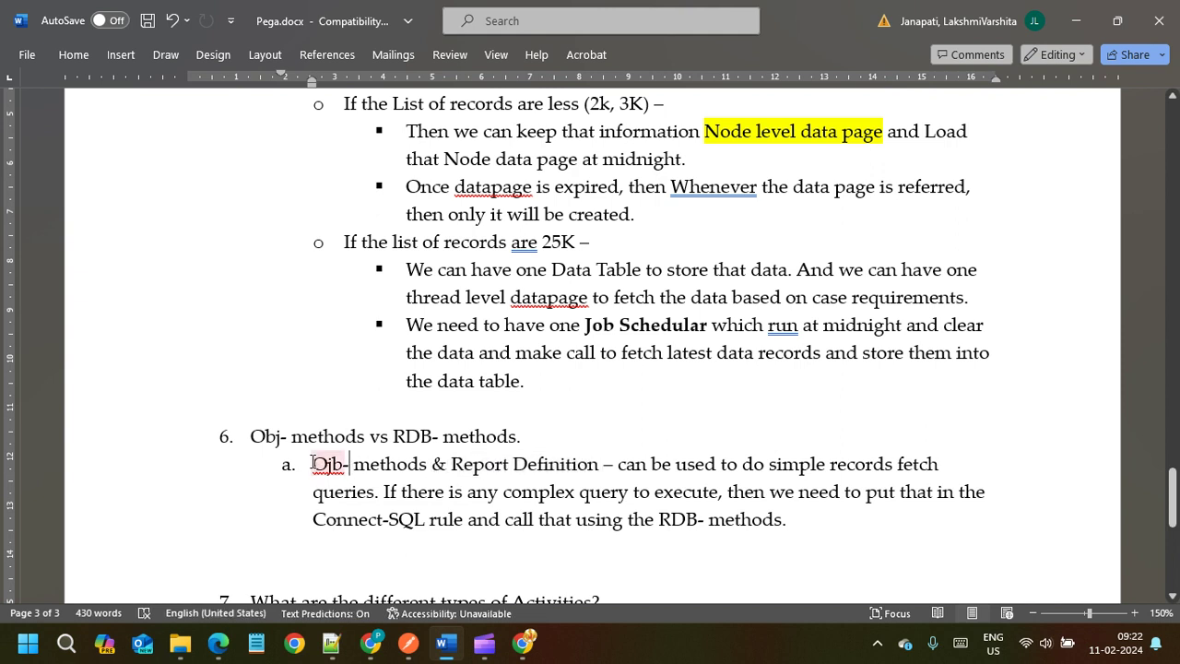
key(ctrl+shift+Right)
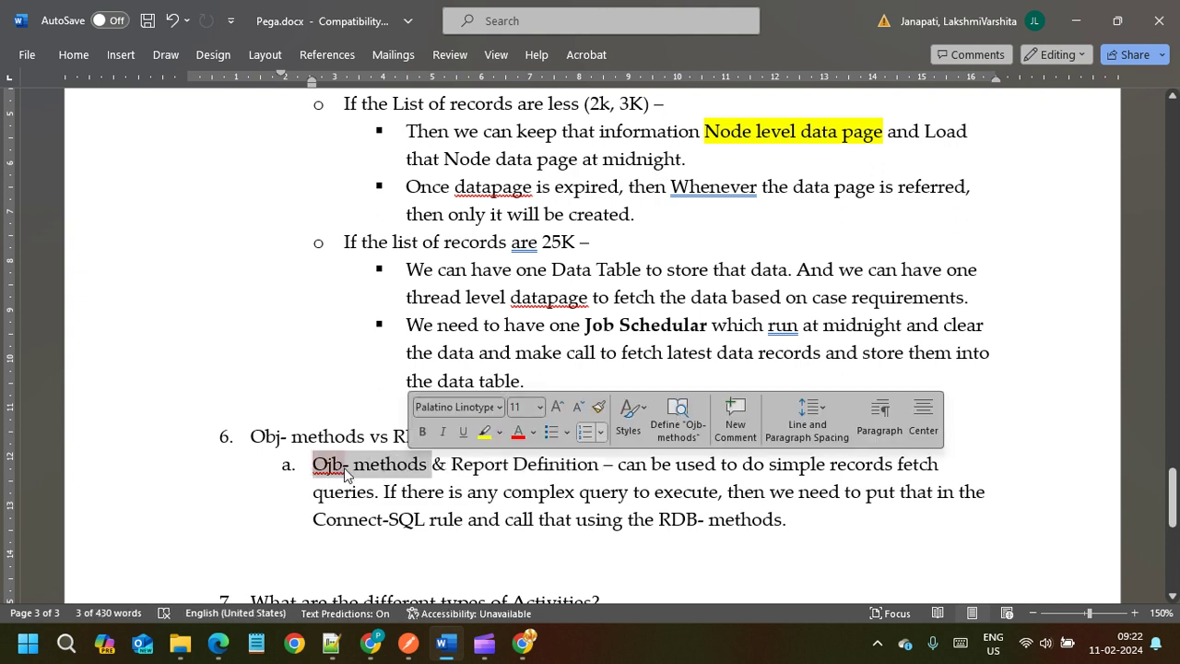
click(695, 476)
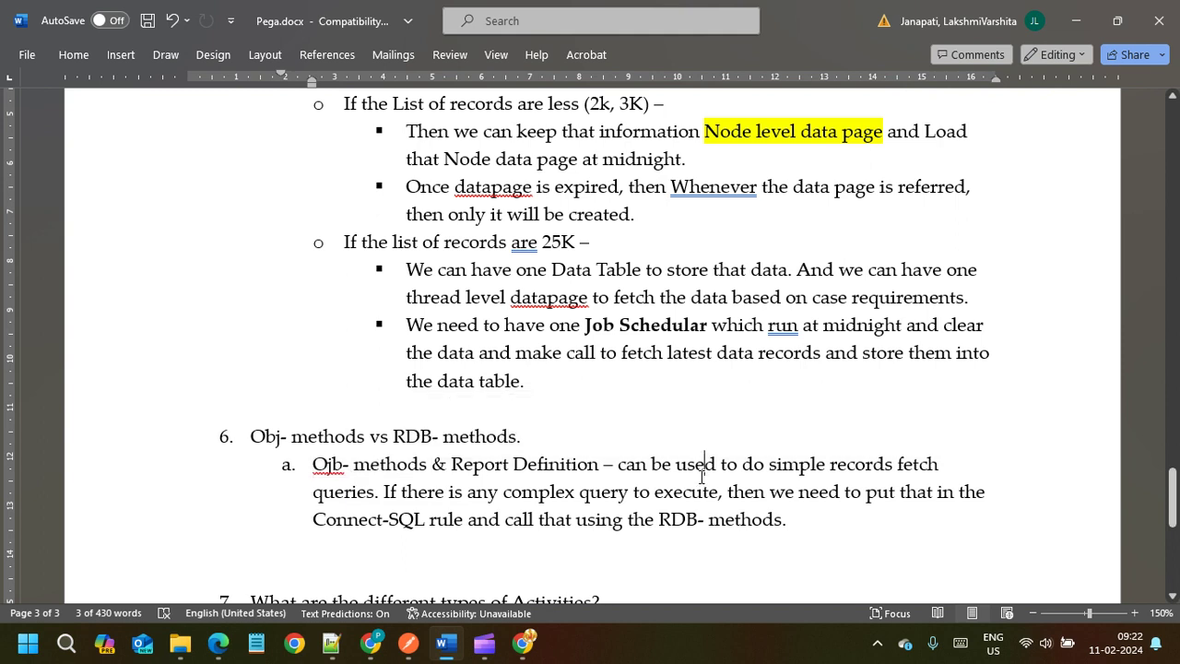
click(827, 519)
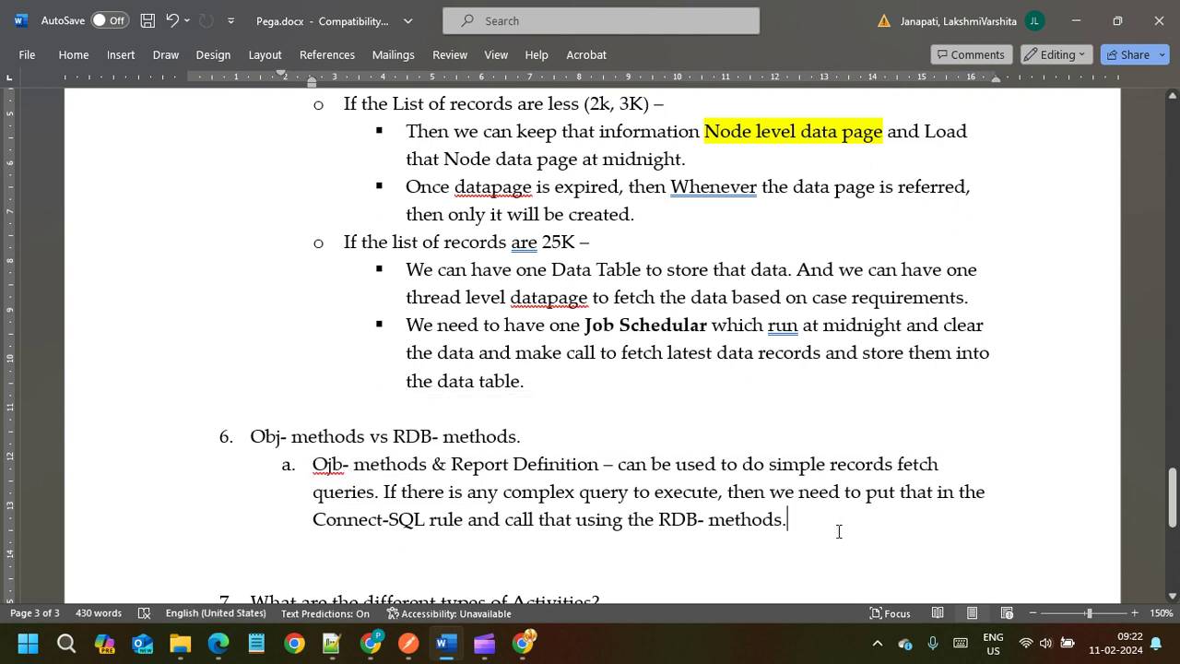
triple_click(807, 521)
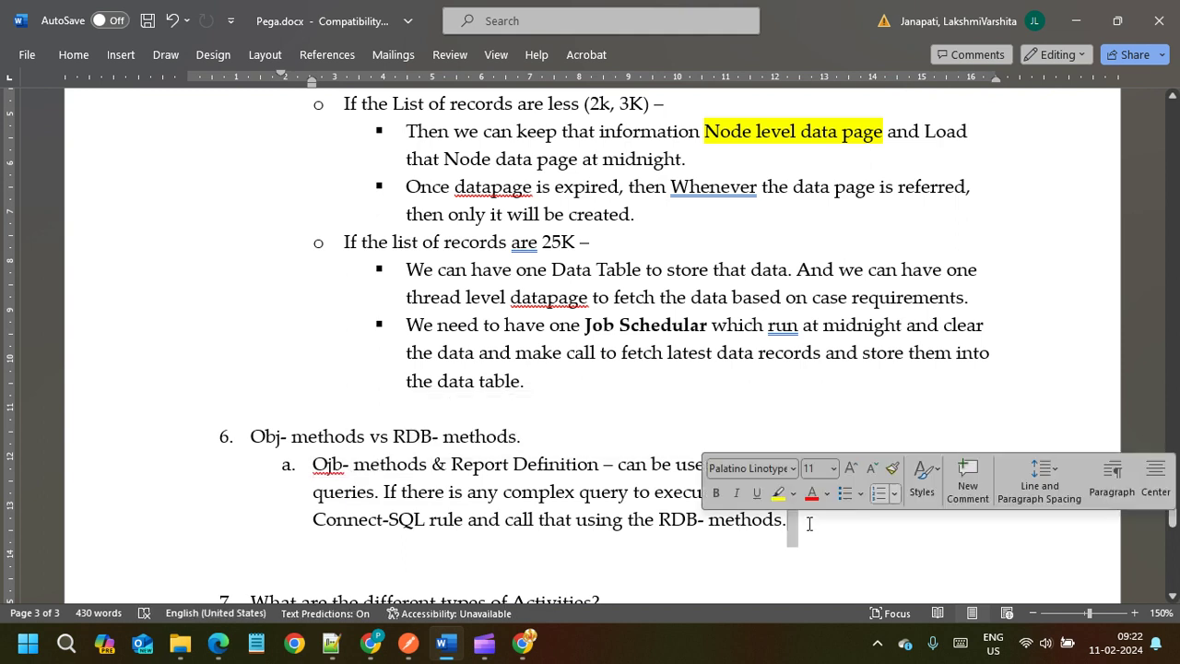
click(820, 530)
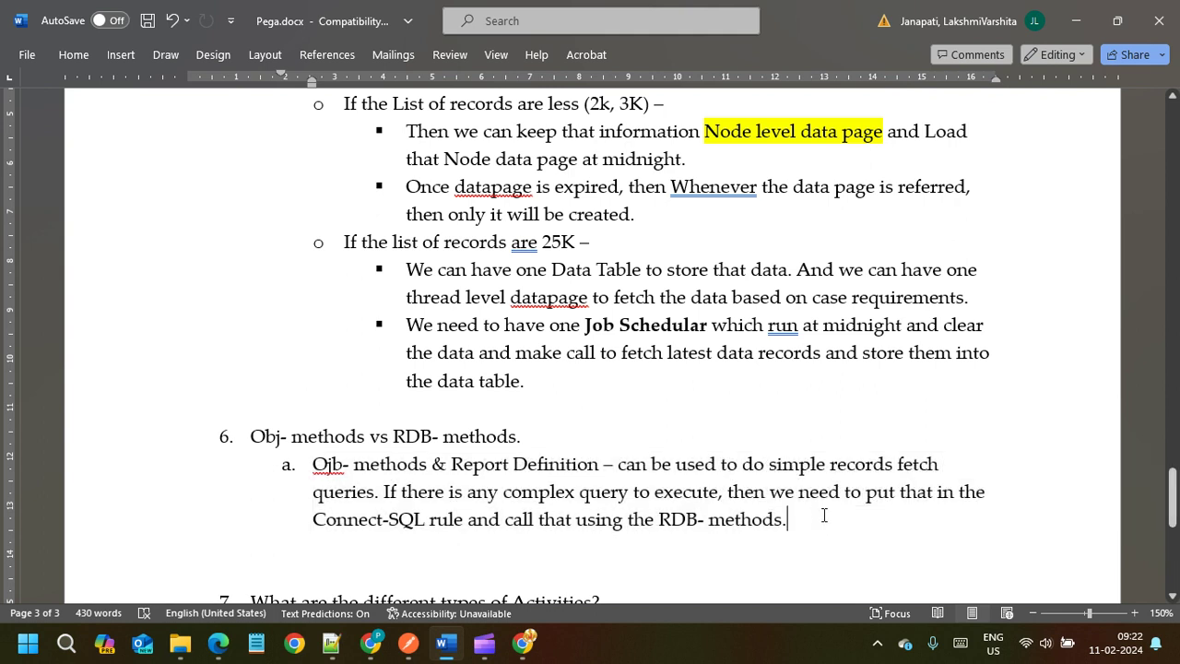
drag(798, 527, 250, 436)
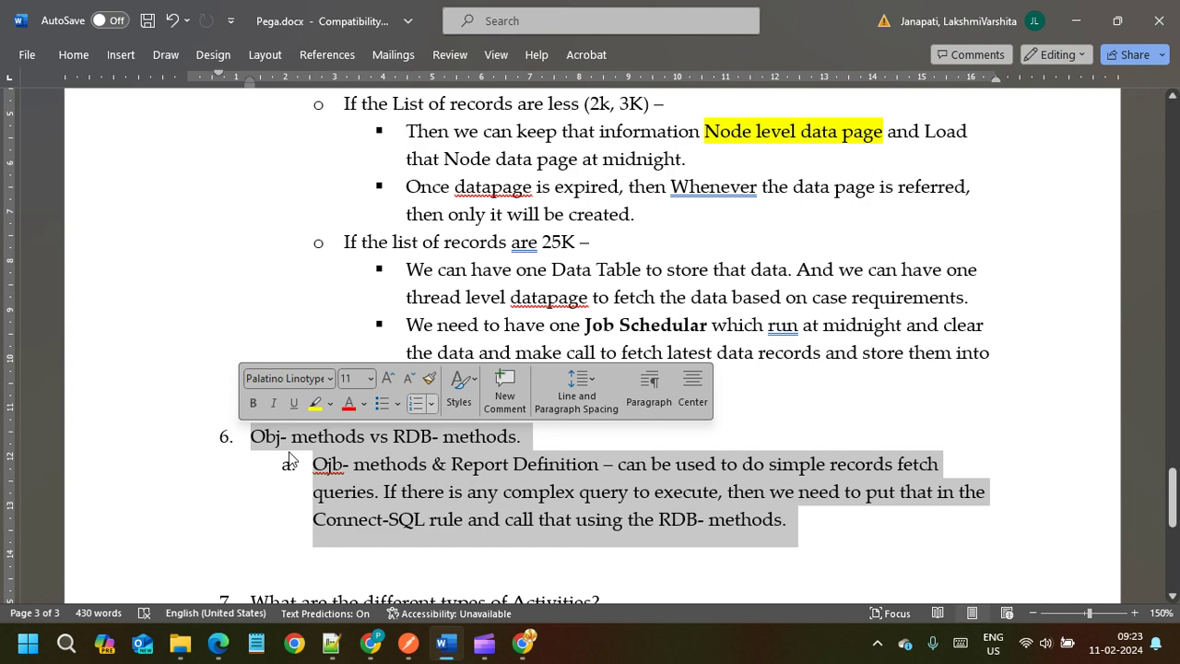
click(816, 521)
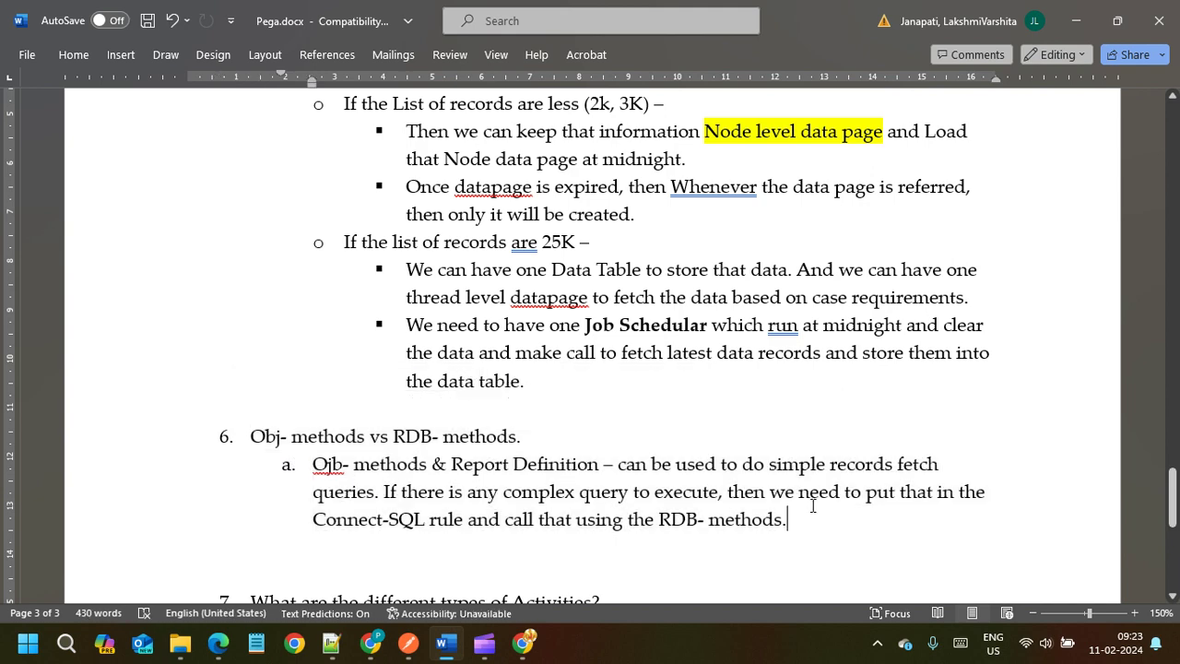
Move on to question 7 in the document, about the different types of activities
scroll(813, 505, down, 1)
scroll(809, 500, down, 1)
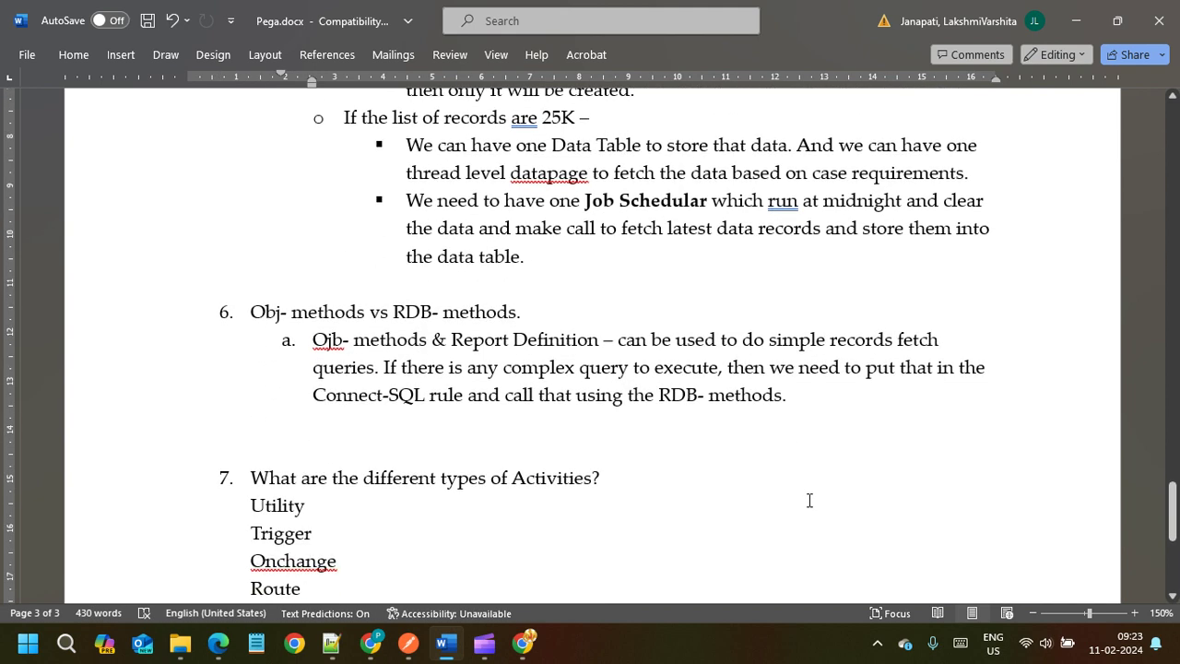
click(639, 465)
Switch back to Pega Dev Studio, collapse the RDB-List parameters and open the security settings of TestActivity1
key(alt+Tab)
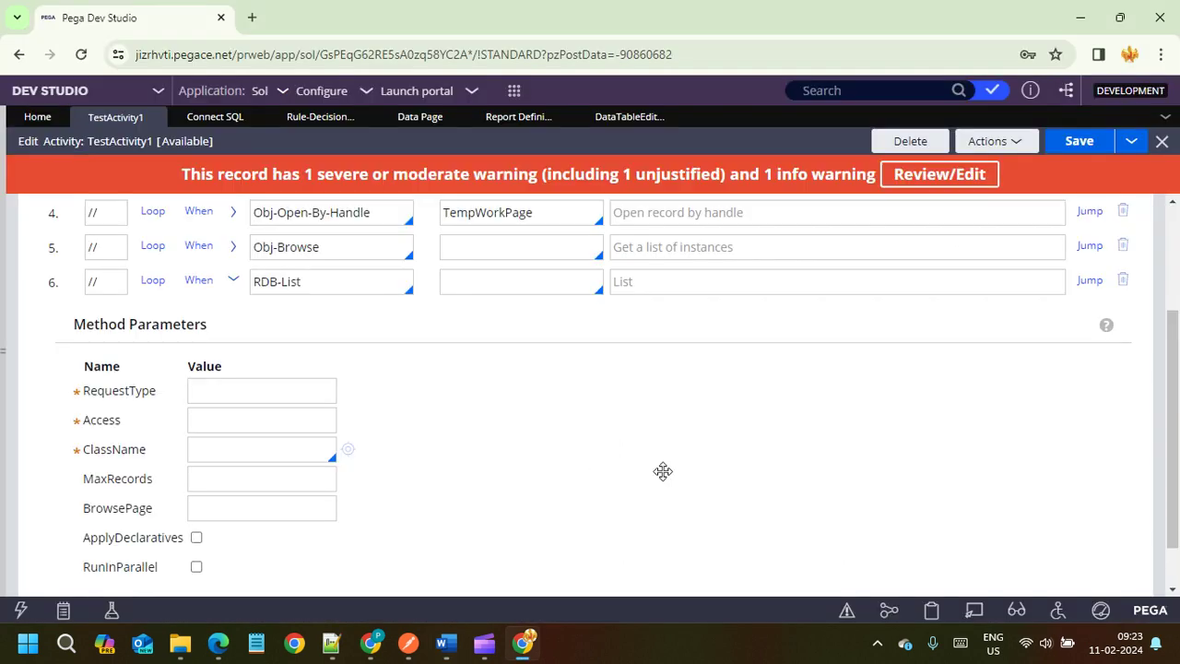
click(235, 285)
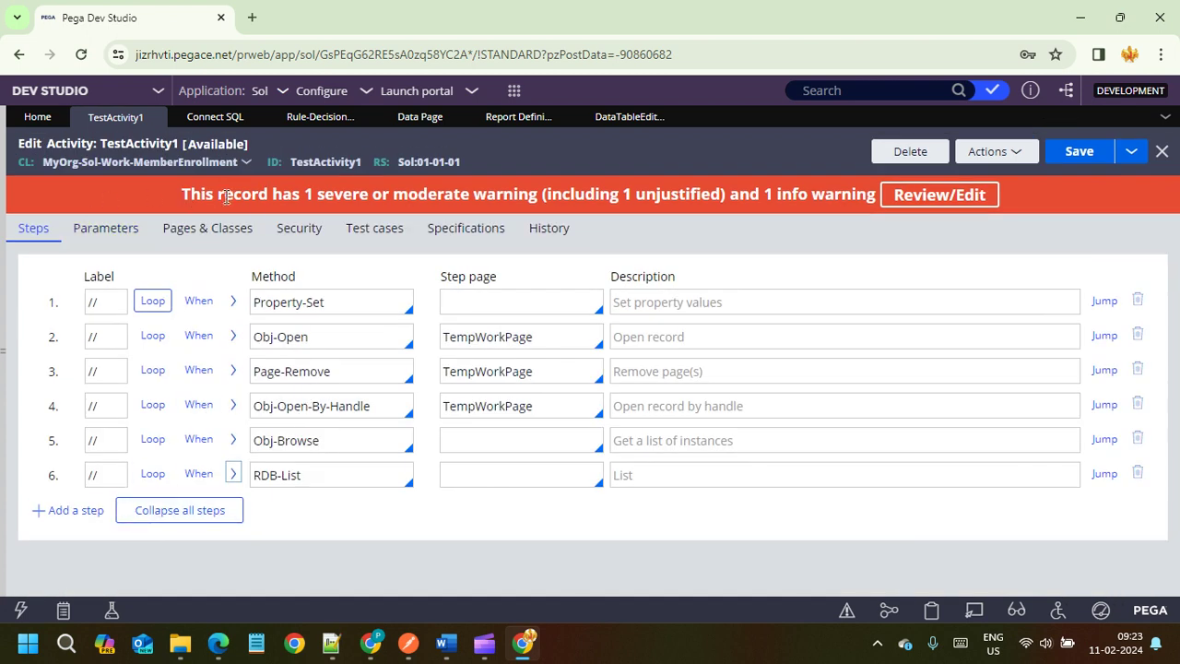
click(311, 239)
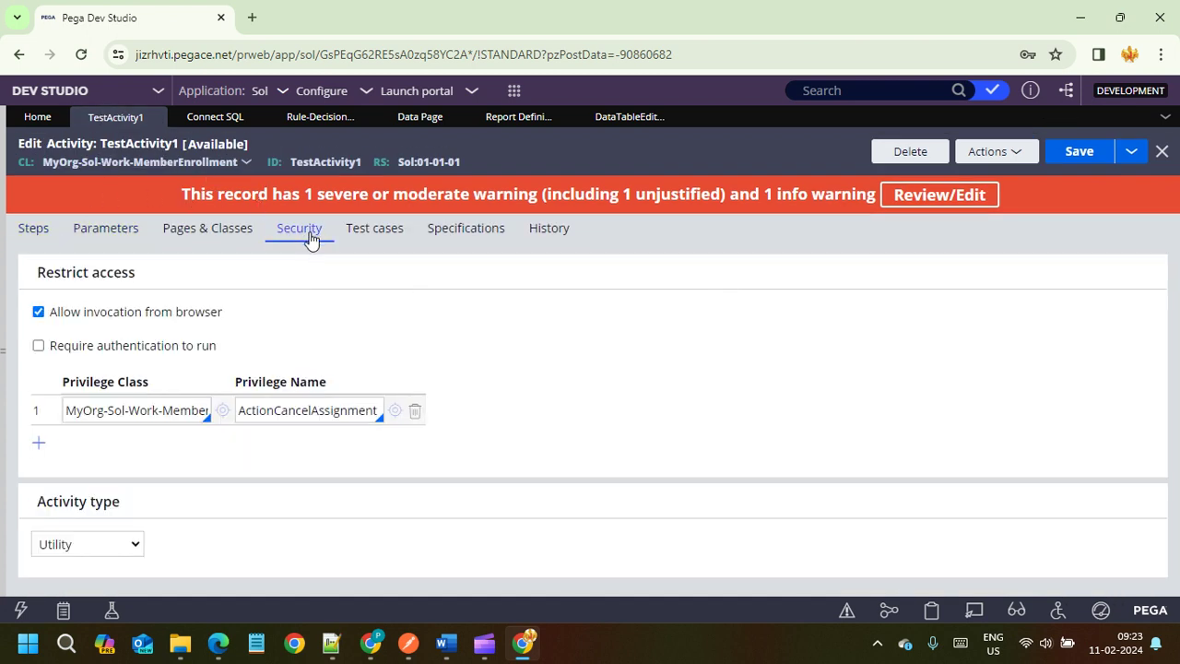
Require authentication to run TestActivity1, disallow its invocation from the browser and clear the privilege name ActionCancelAssignment
click(38, 345)
click(38, 311)
click(301, 411)
double_click(301, 411)
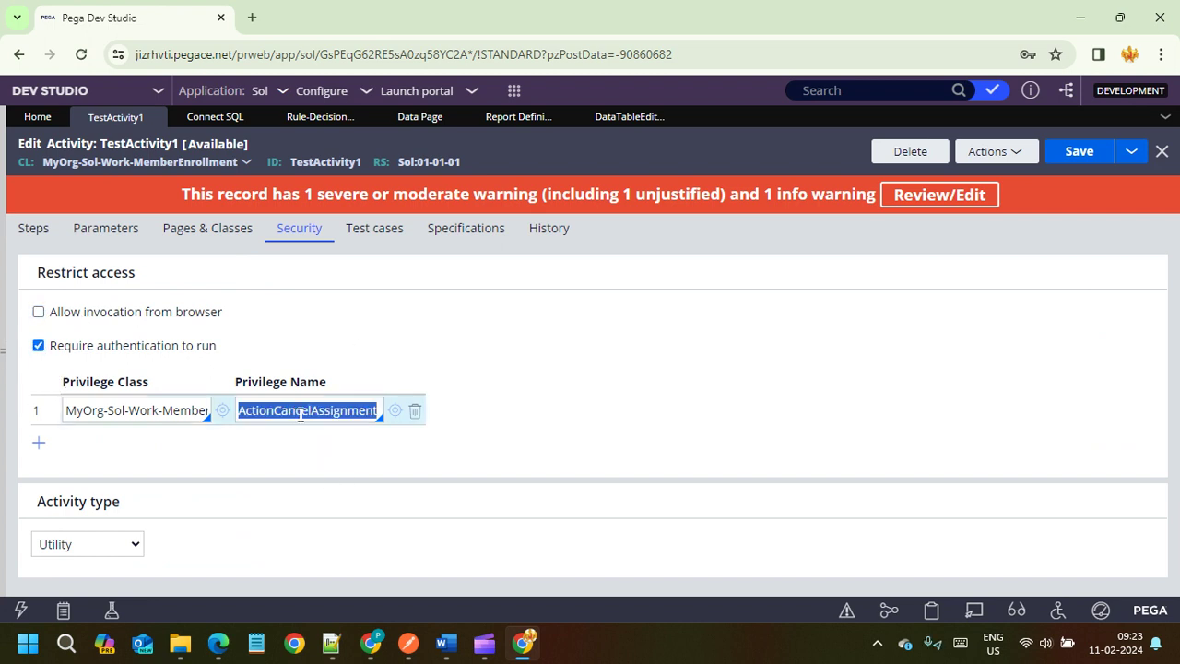
key(BackSpace)
click(617, 364)
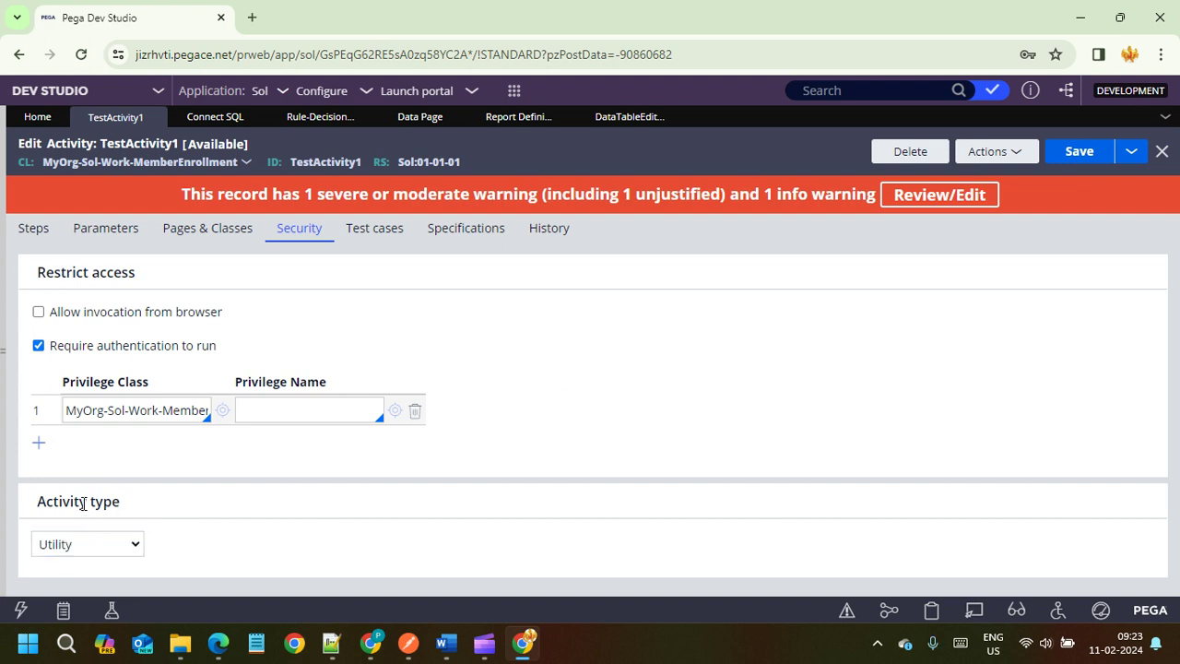
Set the activity type of TestActivity1 to Activity and display the list of available activity types for review
click(118, 549)
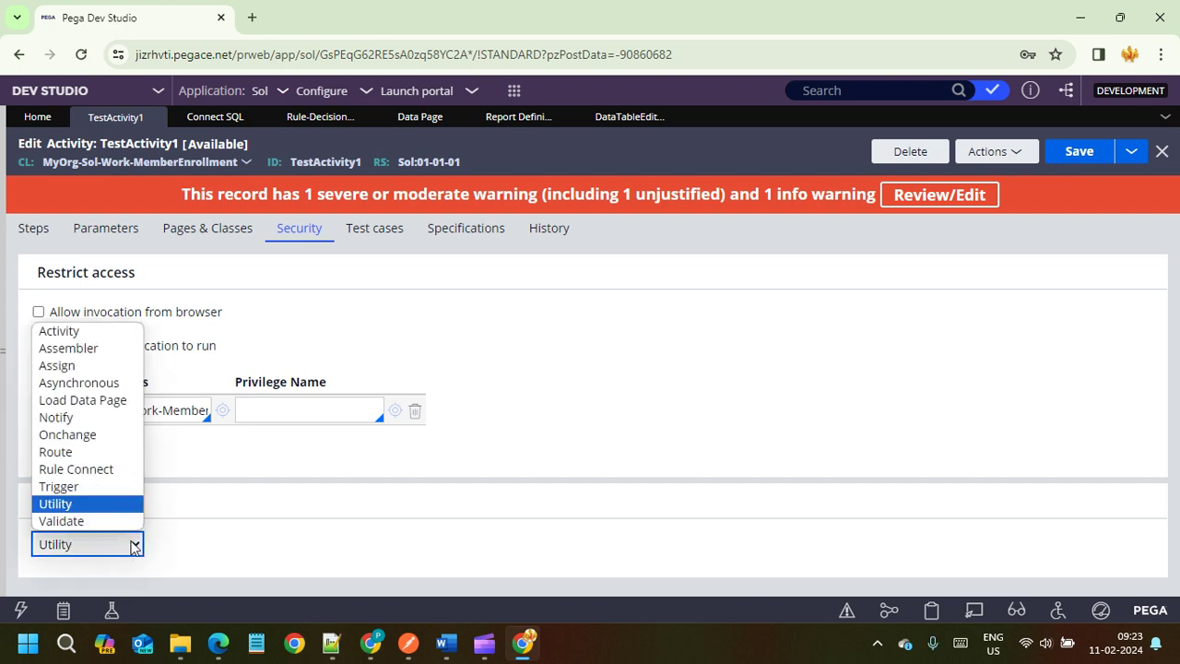
click(93, 329)
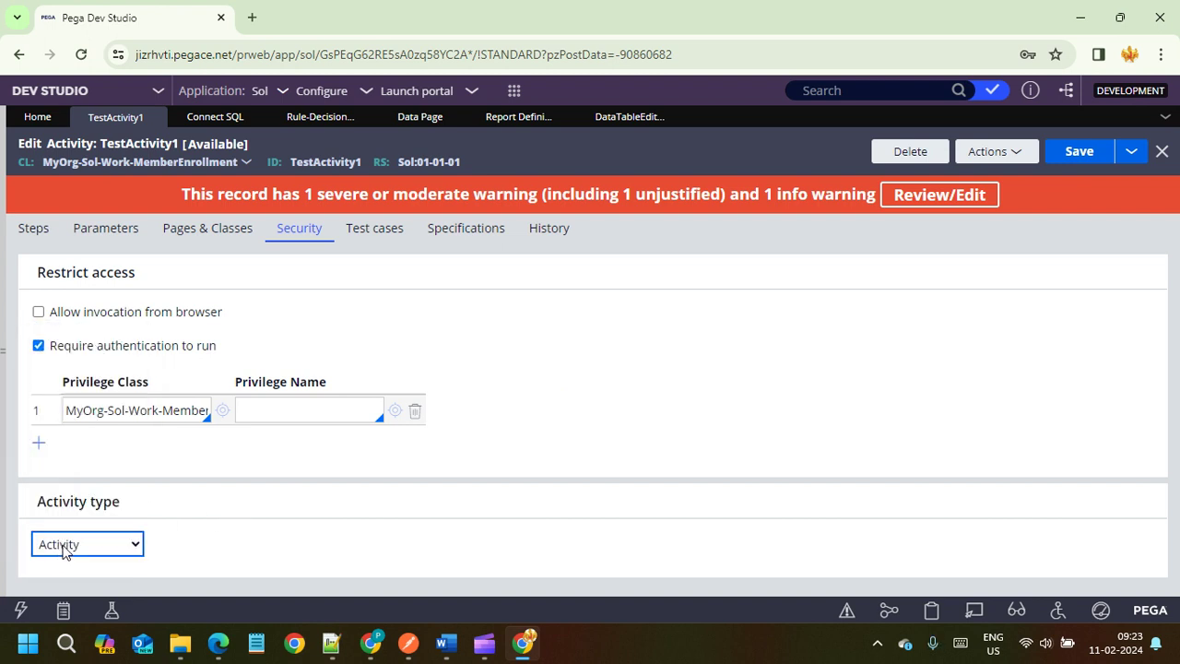
drag(36, 510, 164, 506)
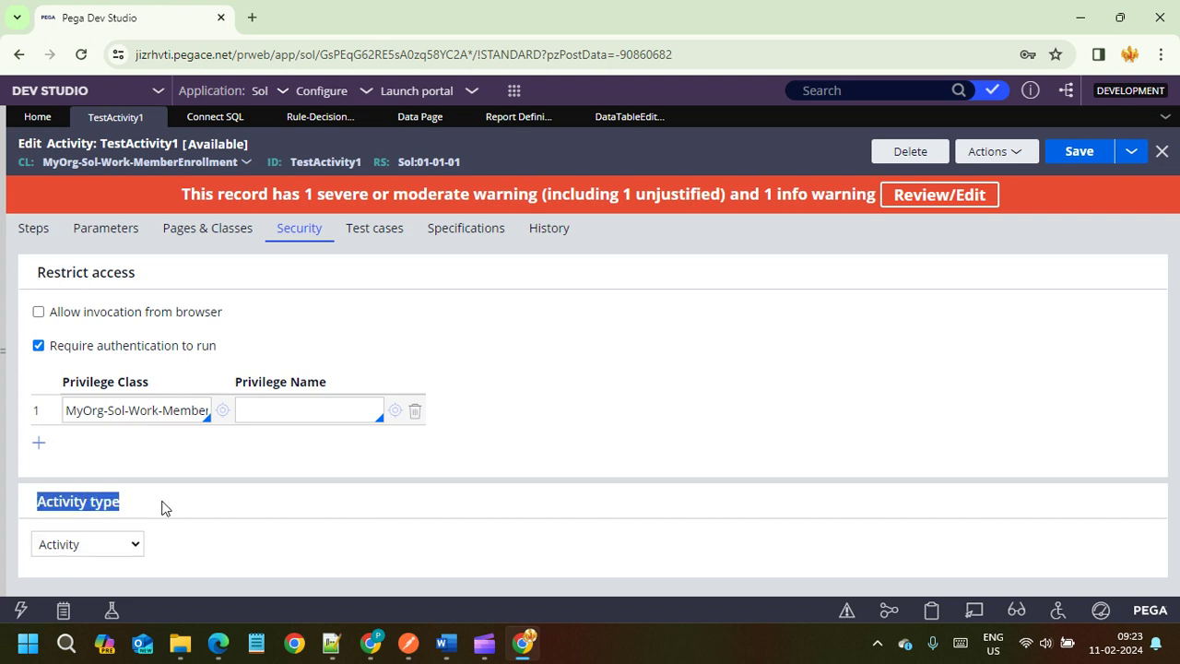
click(134, 530)
click(79, 545)
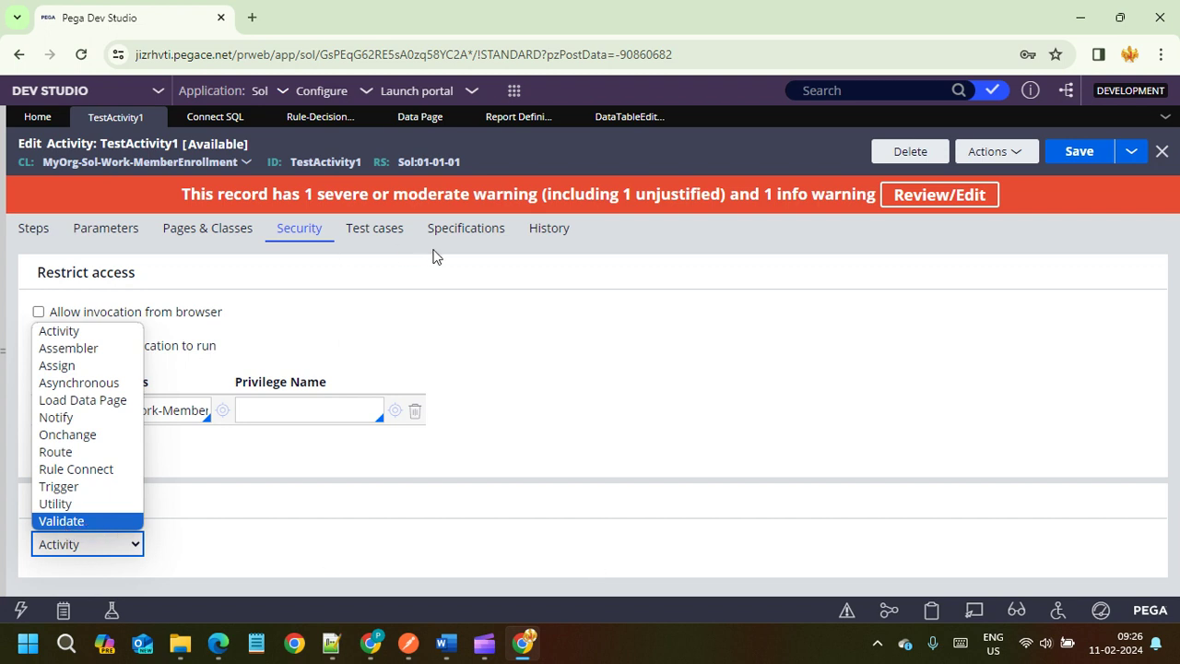
Close the activity type list and switch to the Word document to review the activity types listed under question 7
click(620, 243)
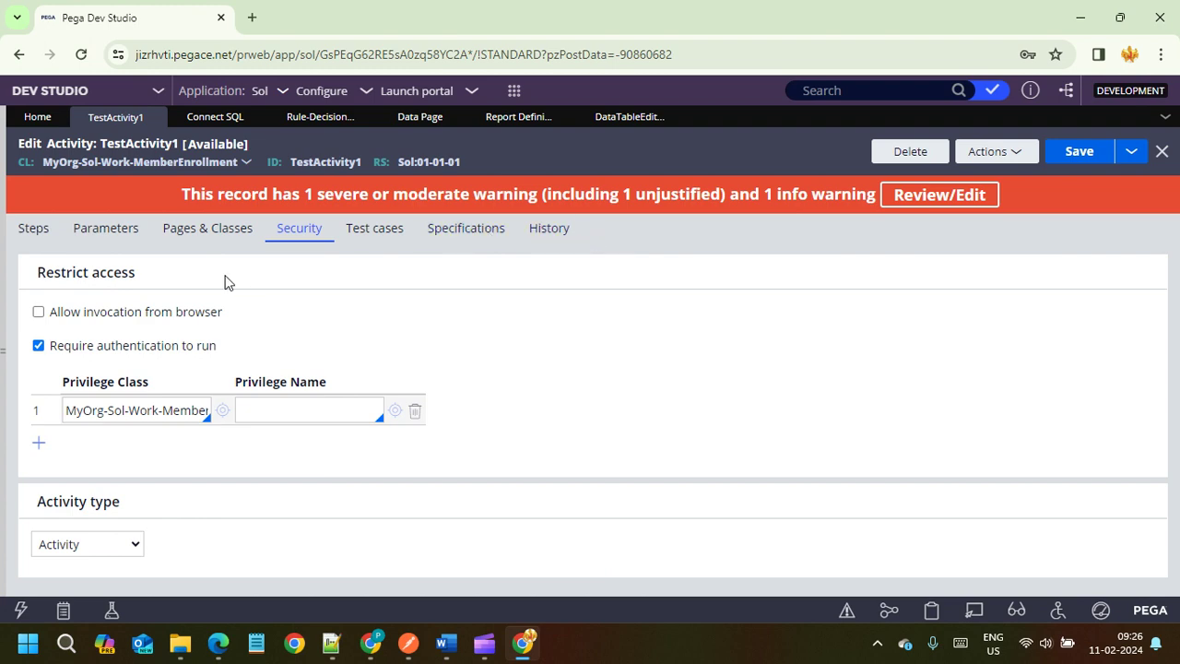
click(33, 230)
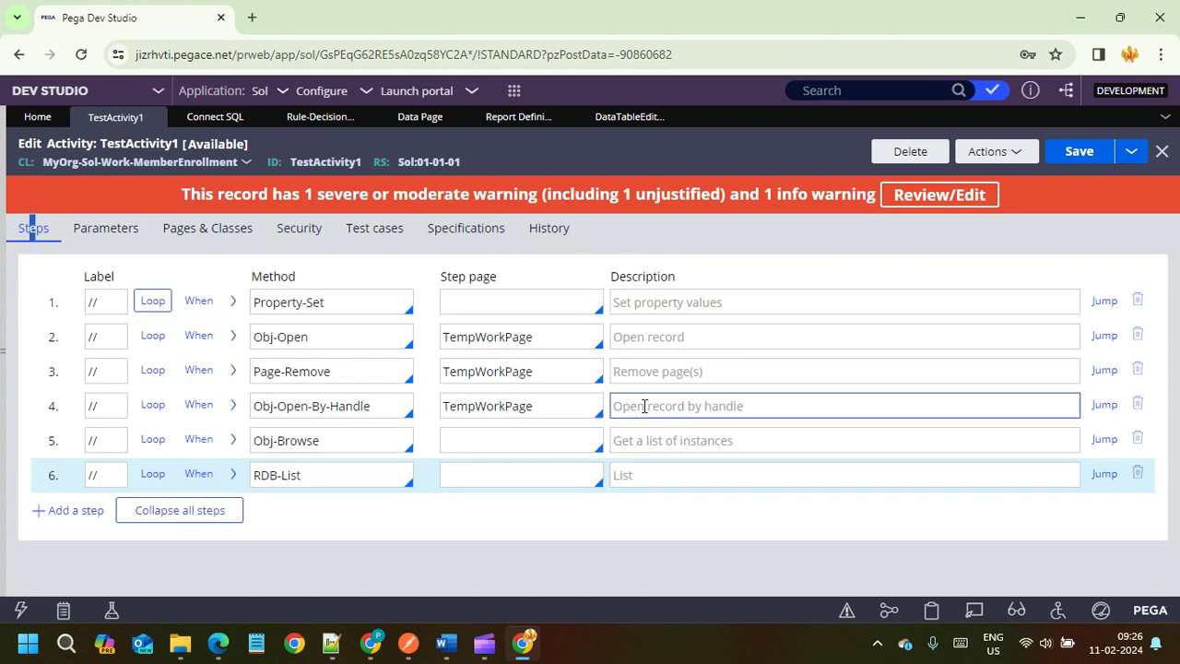
click(446, 642)
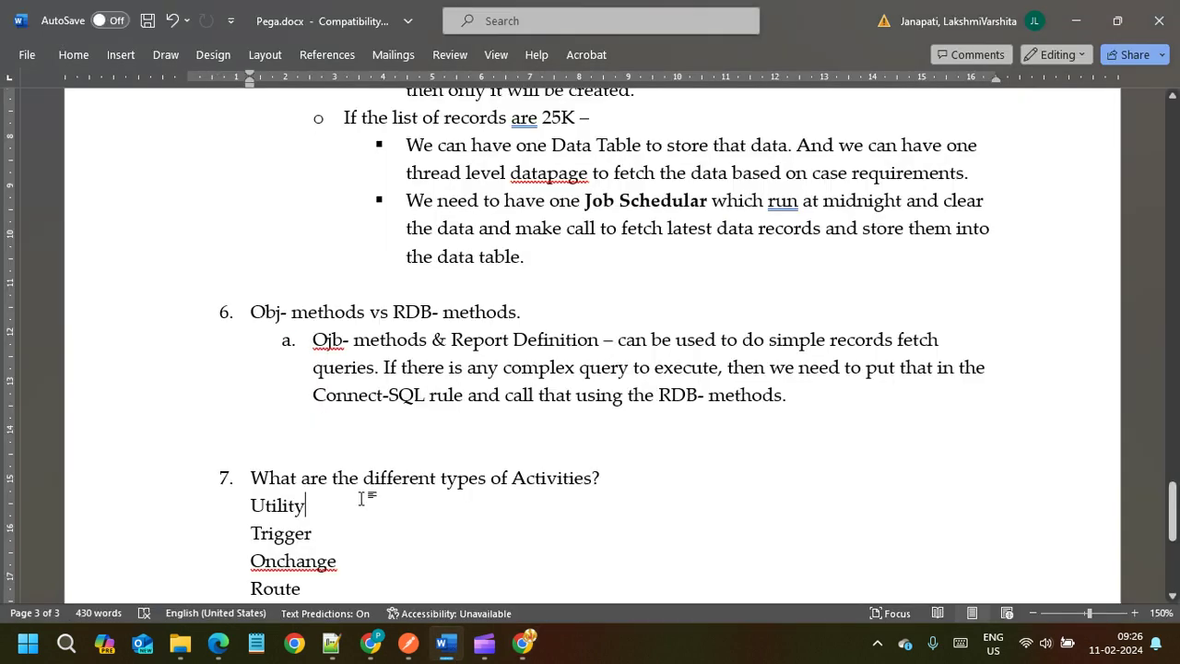
scroll(364, 498, down, 3)
click(339, 402)
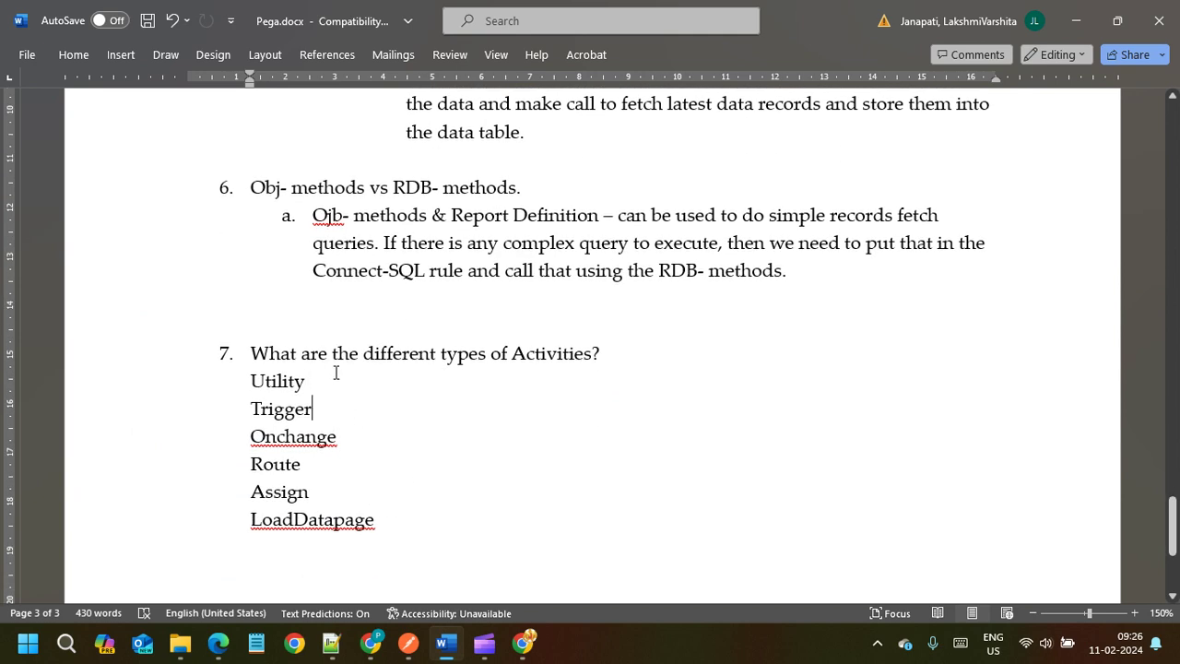
Switch back to Pega Dev Studio and examine the Require Authentication To Run guardrail warning of TestActivity1 from its security settings
key(alt+Tab)
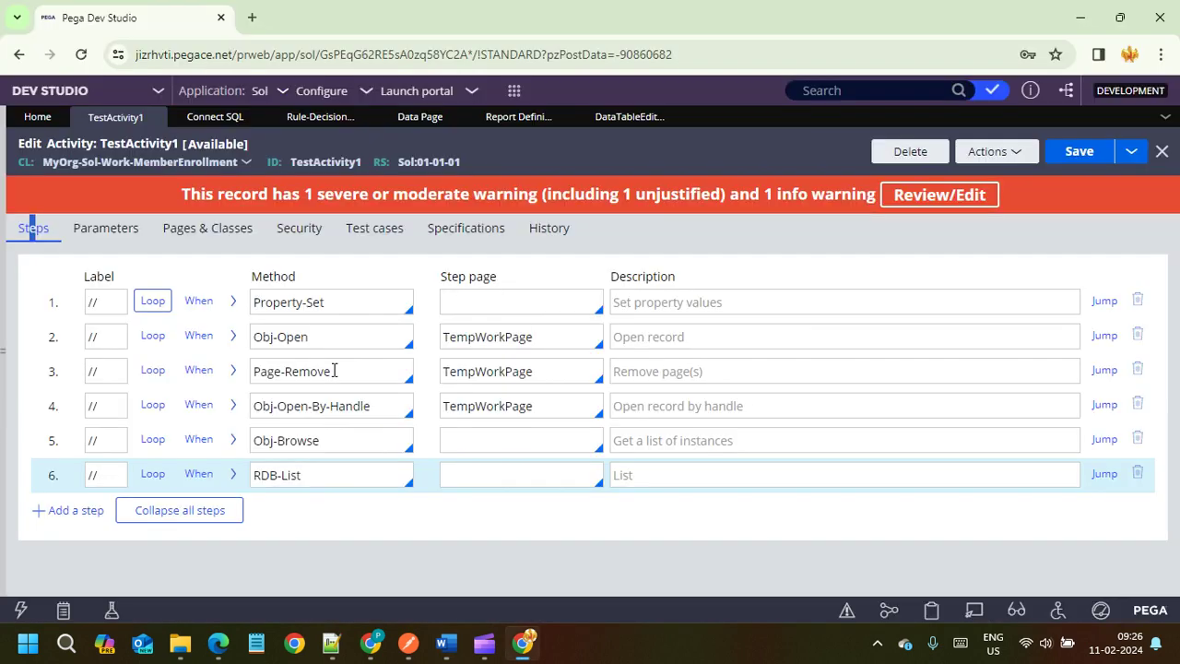
click(297, 228)
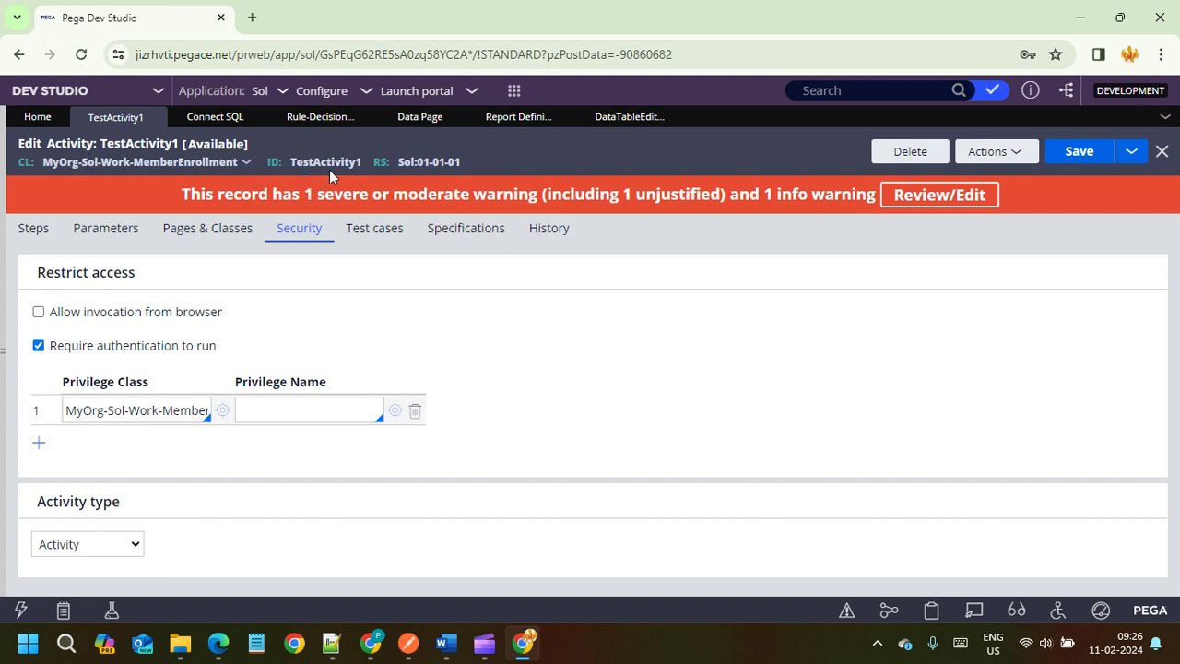
click(905, 194)
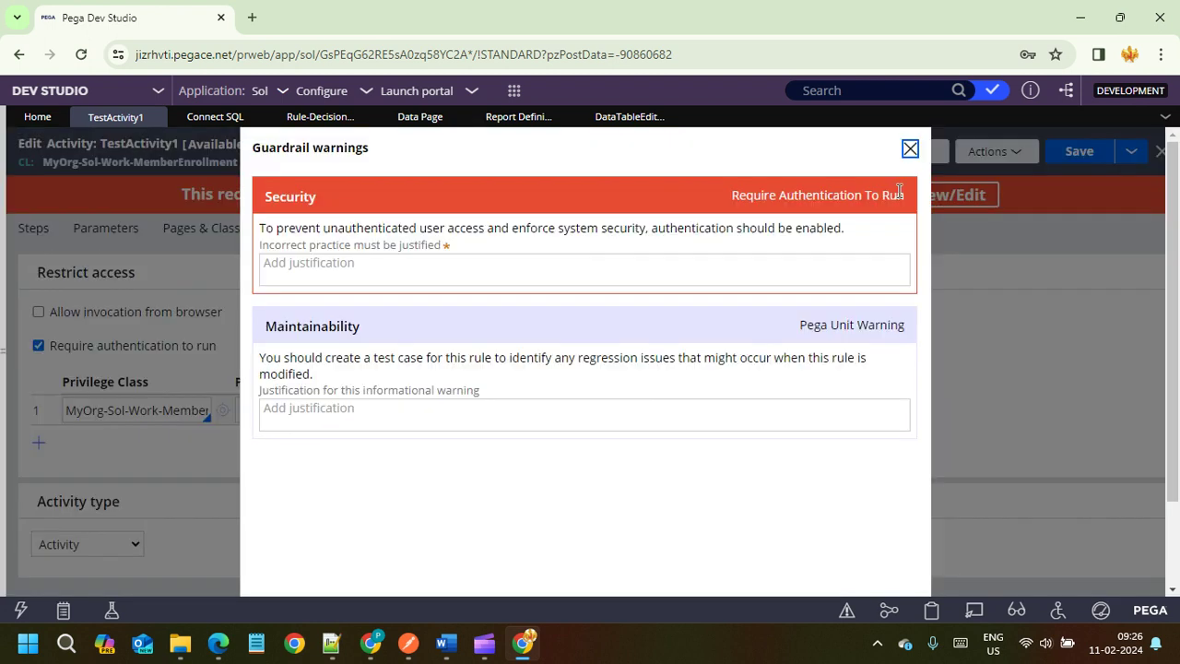
drag(272, 228, 620, 228)
drag(704, 228, 710, 228)
double_click(841, 195)
click(314, 200)
click(910, 150)
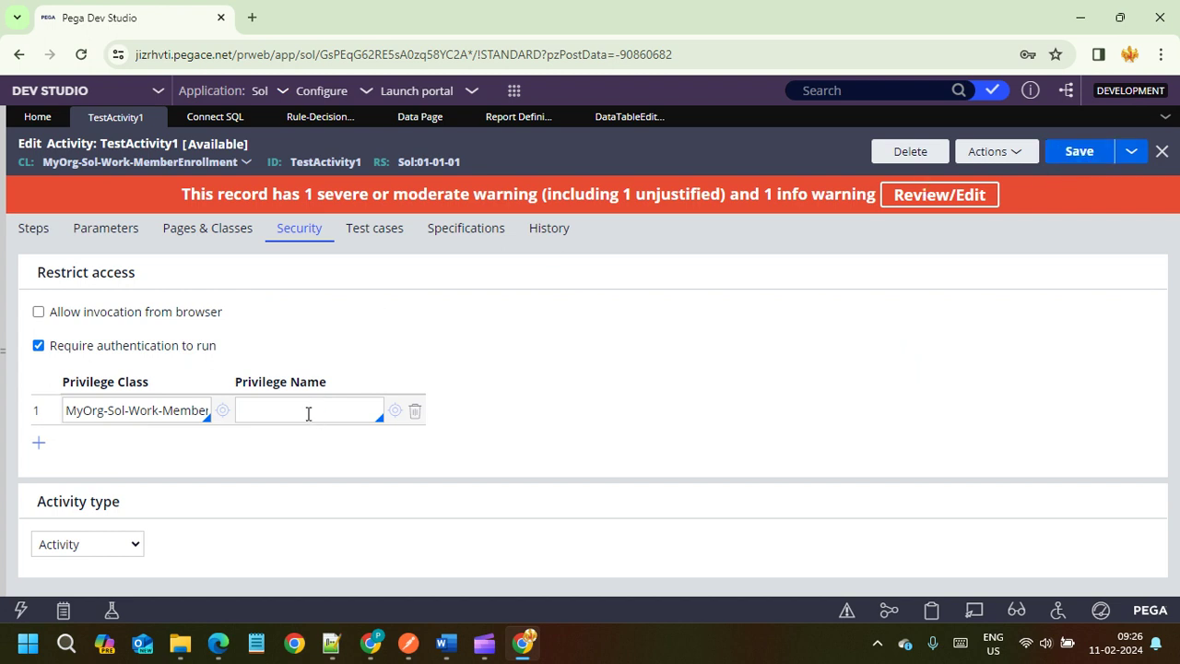
Reopen the guardrail warnings of TestActivity1 and read the Activity use explanation about limiting activities and using alternatives
click(967, 194)
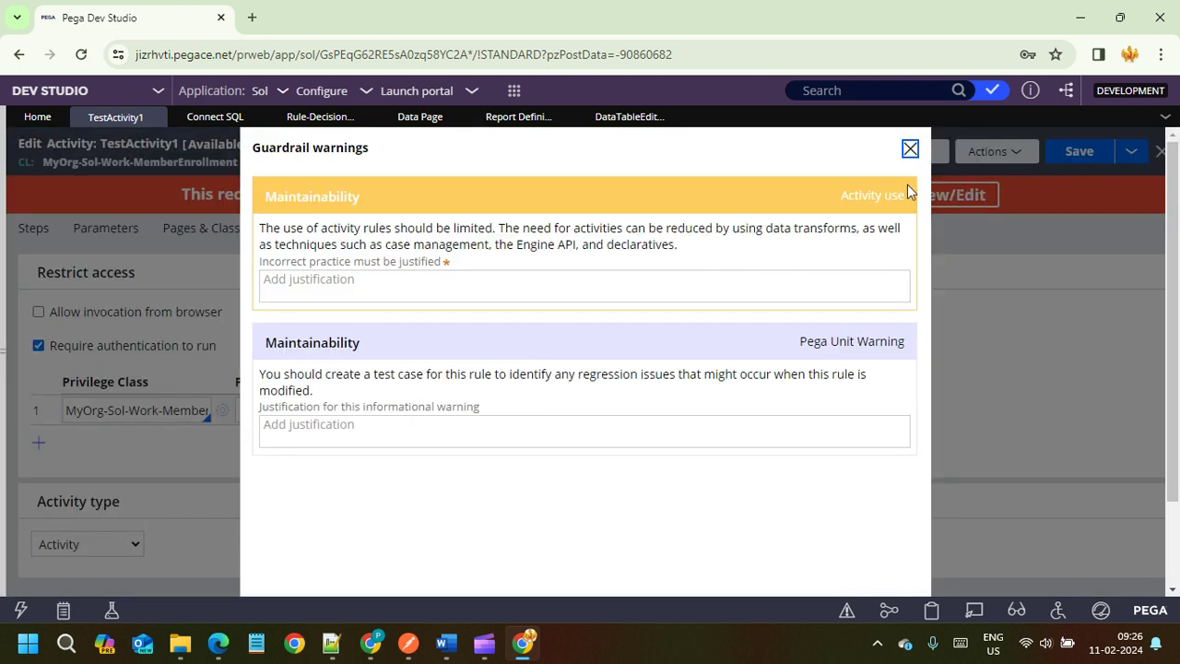
double_click(858, 194)
drag(907, 193, 841, 194)
click(261, 236)
drag(282, 228, 494, 228)
click(516, 244)
drag(792, 229, 894, 247)
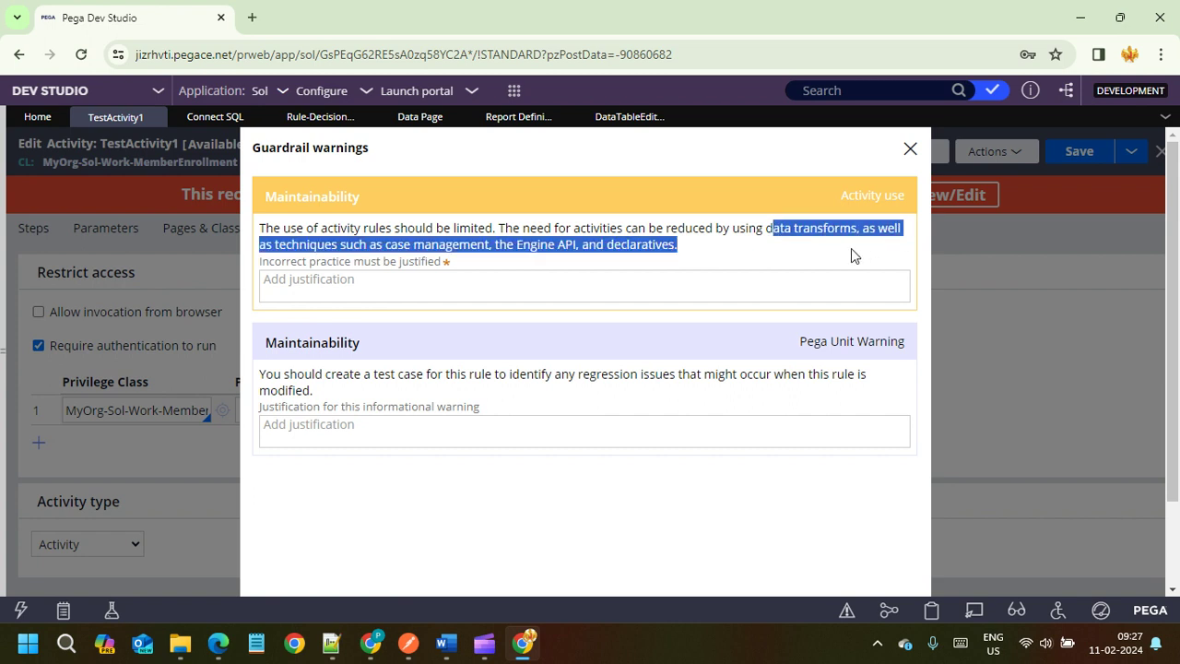
click(406, 281)
drag(502, 244, 682, 245)
drag(722, 250, 272, 240)
click(277, 237)
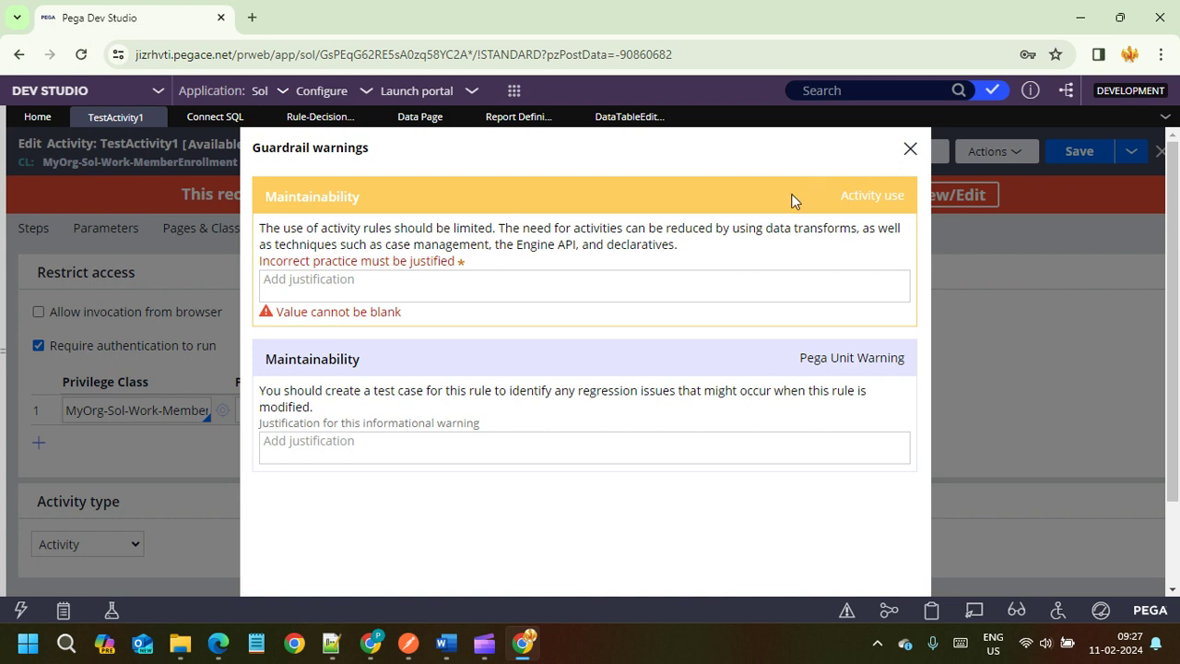
Point out the Activity use warning name, reopen the guardrail warnings to check it again and close them
triple_click(873, 191)
click(878, 204)
triple_click(861, 198)
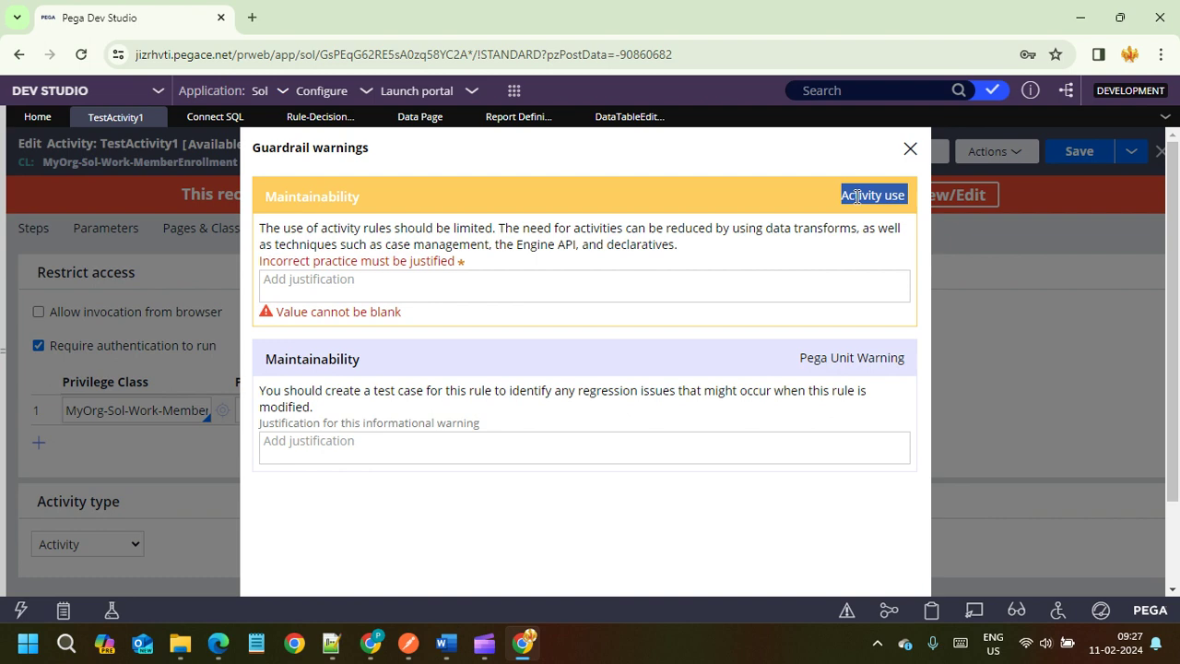
click(910, 150)
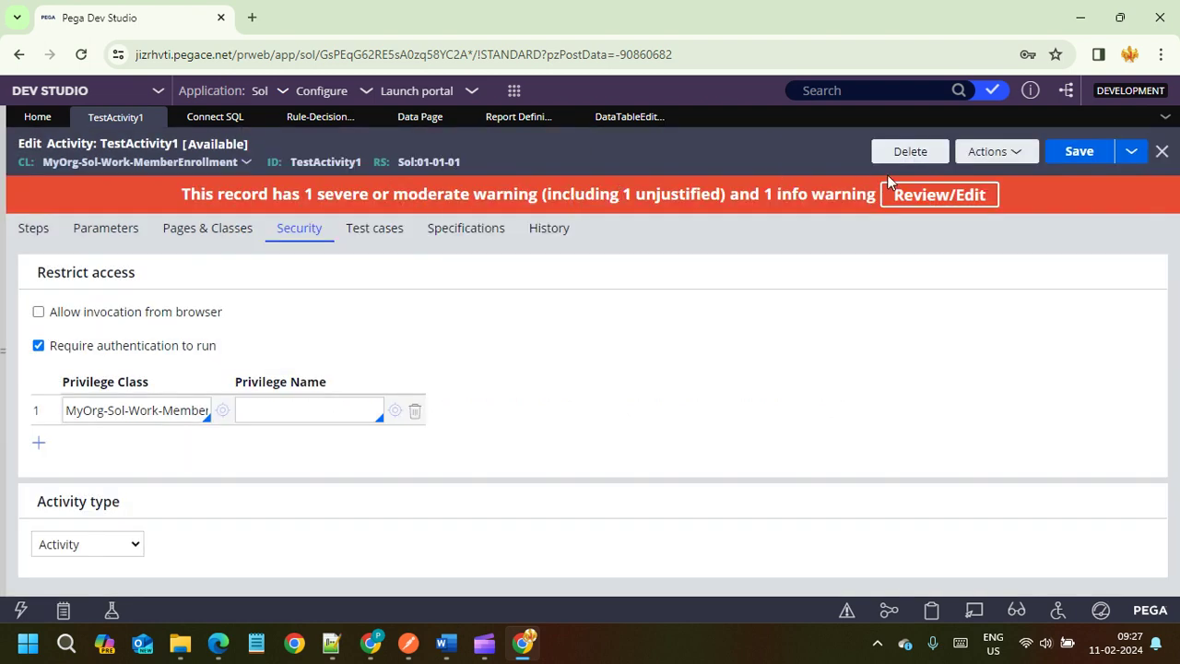
click(910, 198)
triple_click(883, 194)
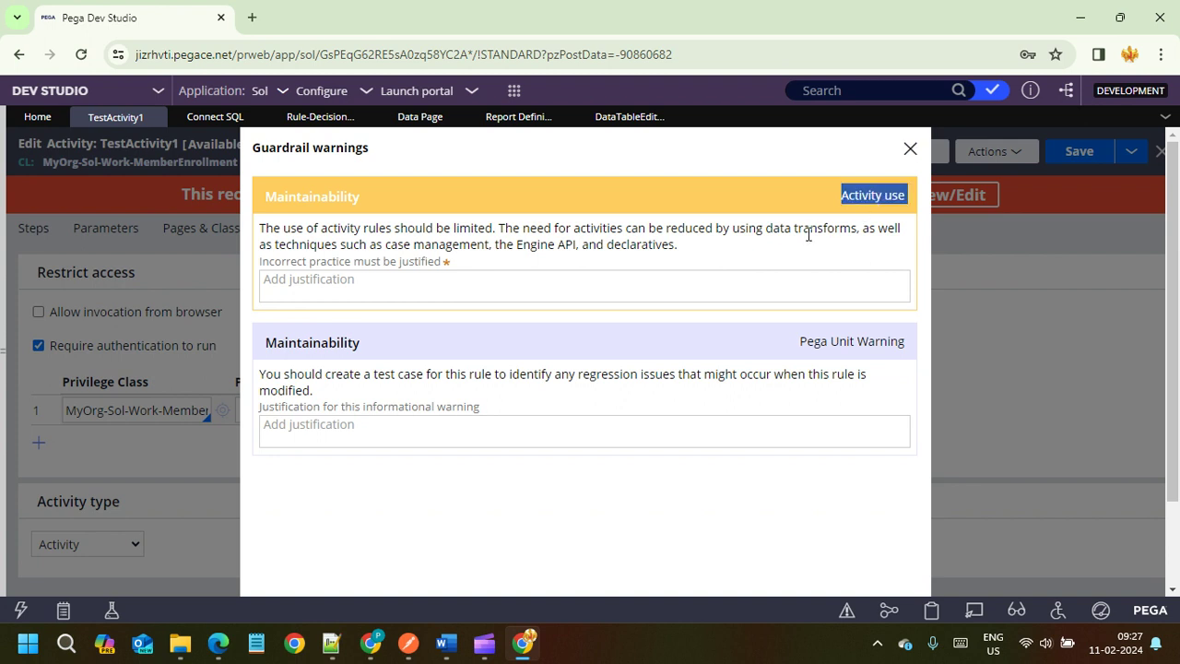
click(909, 150)
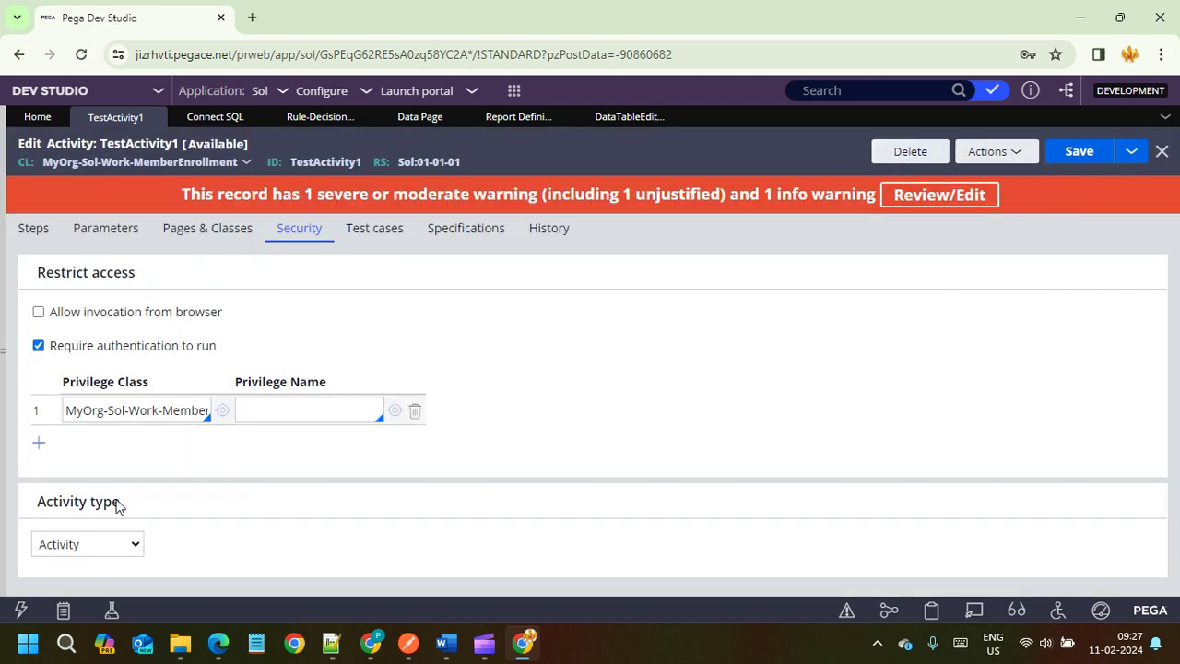
Set the activity type of TestActivity1 to Utility and save the rule
click(64, 545)
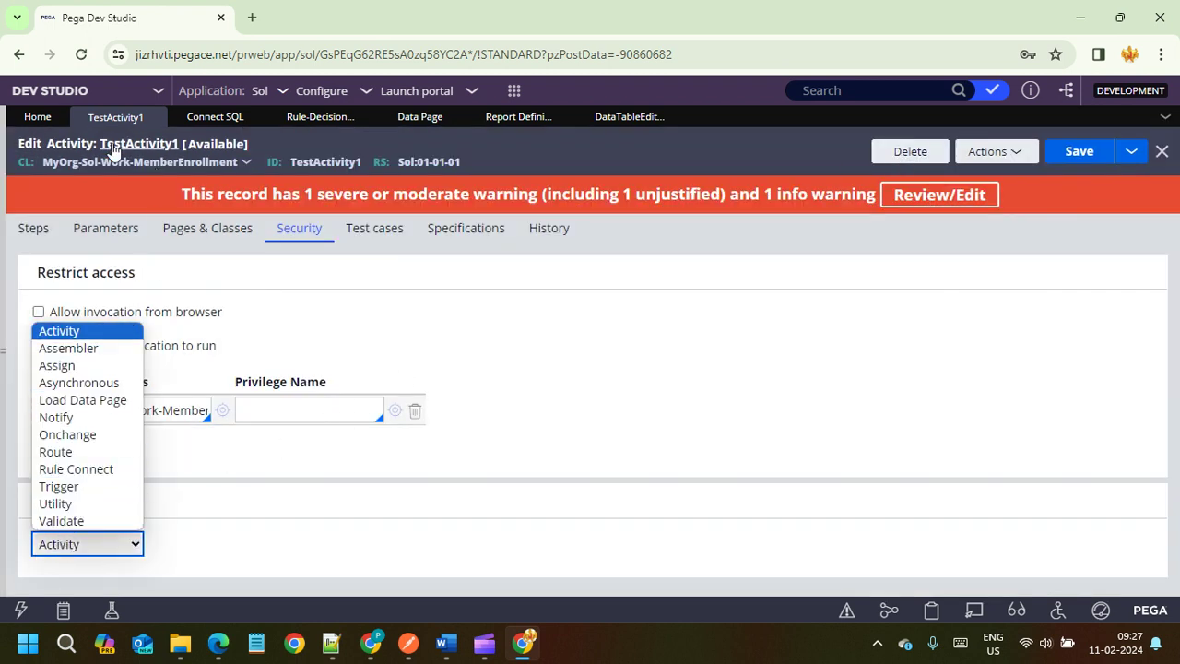
click(72, 505)
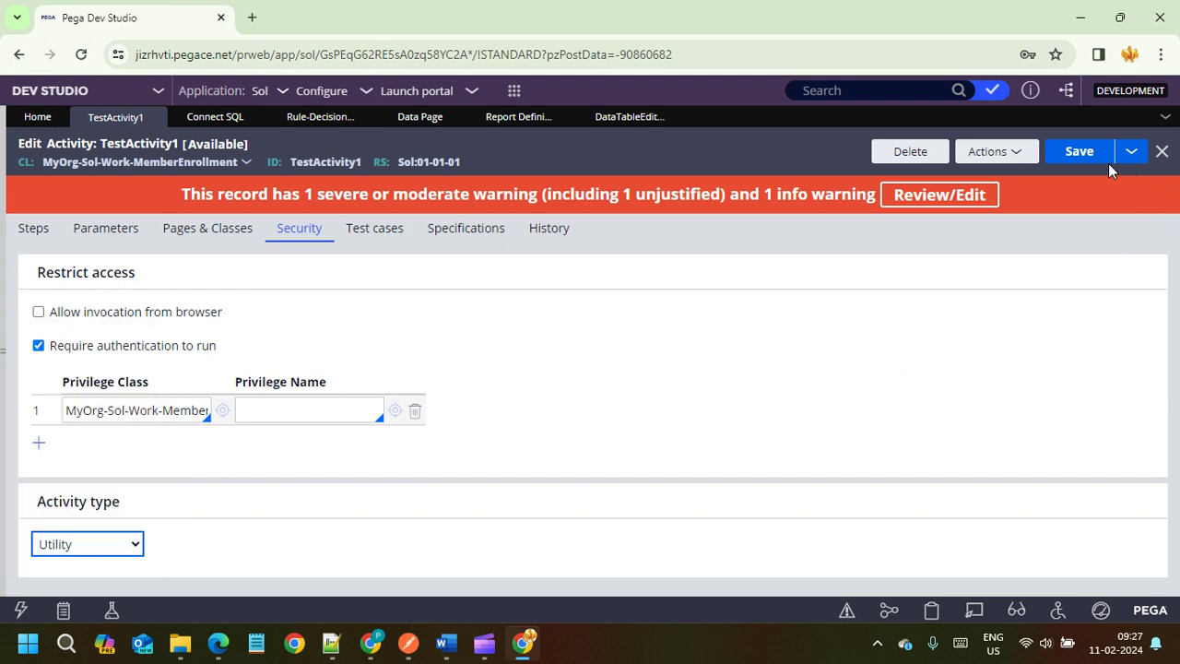
click(1075, 155)
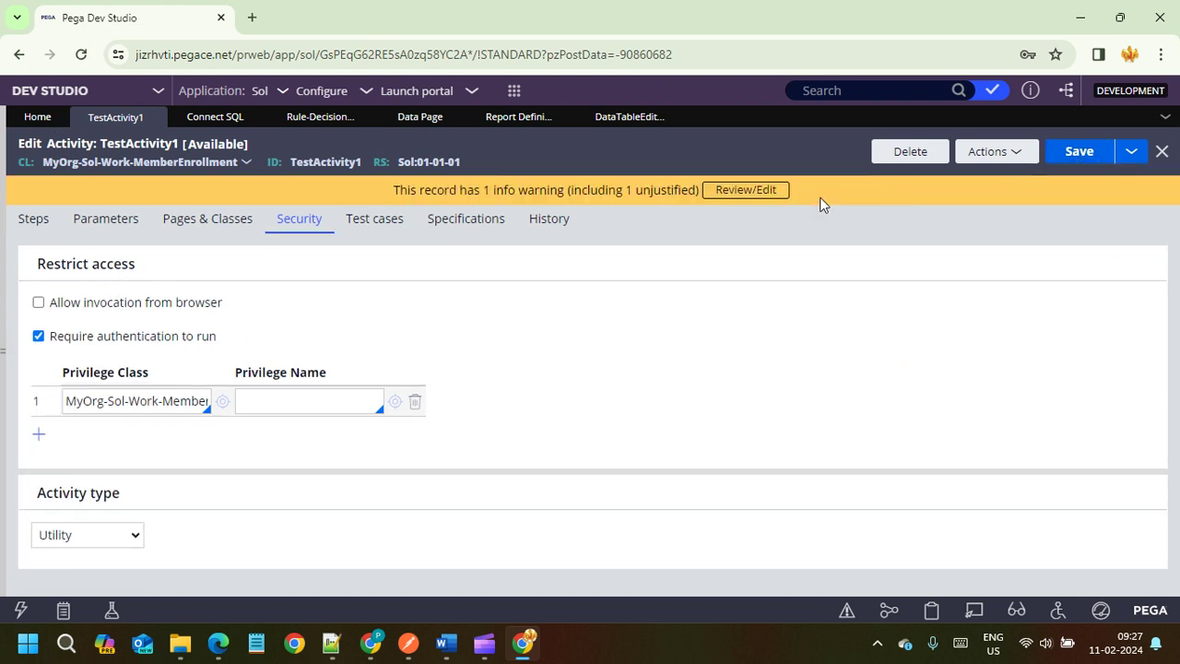
Examine the Pega Unit Warning of TestActivity1 about creating a test case and the info warning wording in the rule's banner
click(737, 191)
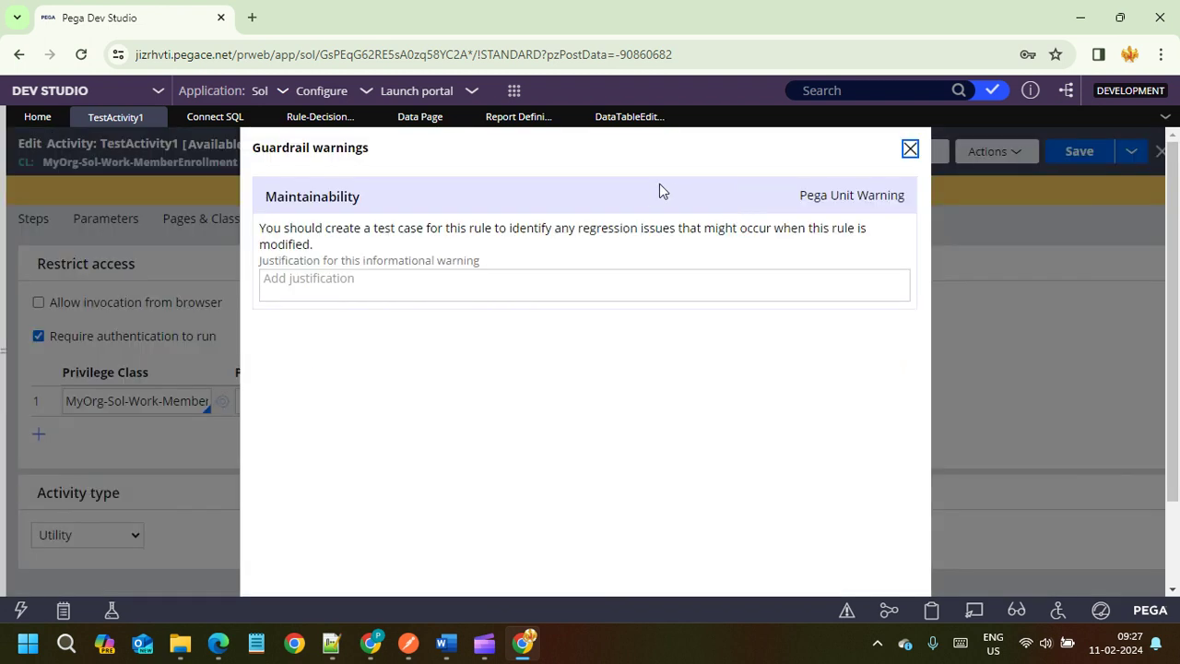
triple_click(869, 198)
click(833, 201)
drag(799, 196, 903, 197)
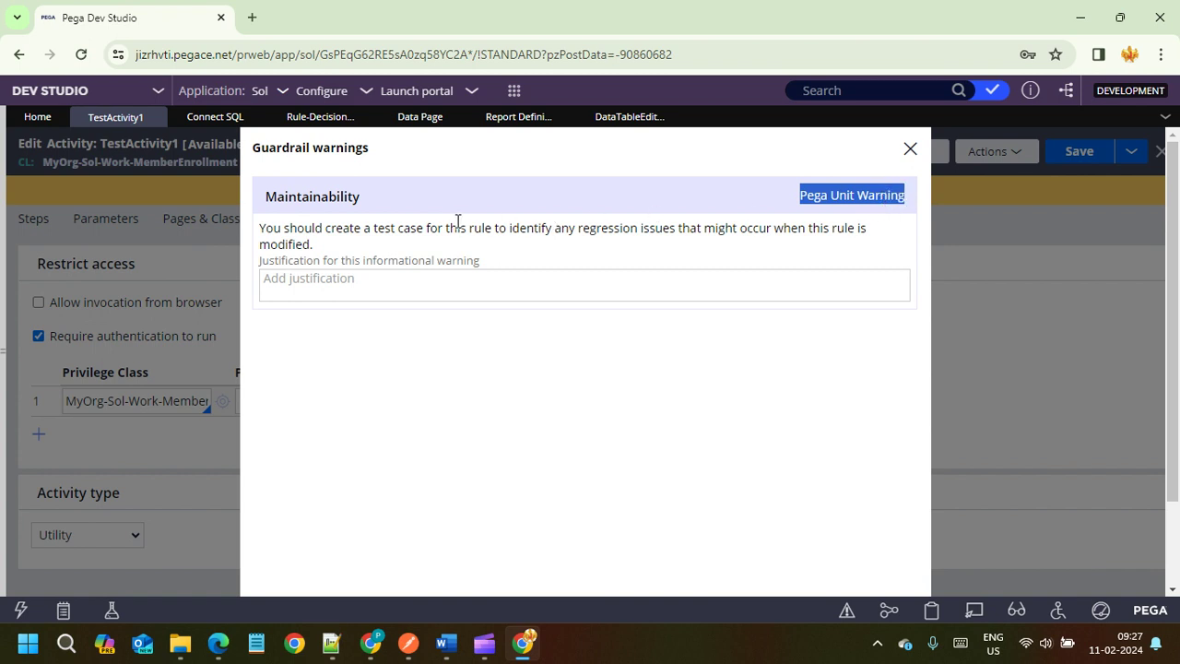
drag(331, 228, 450, 229)
click(910, 149)
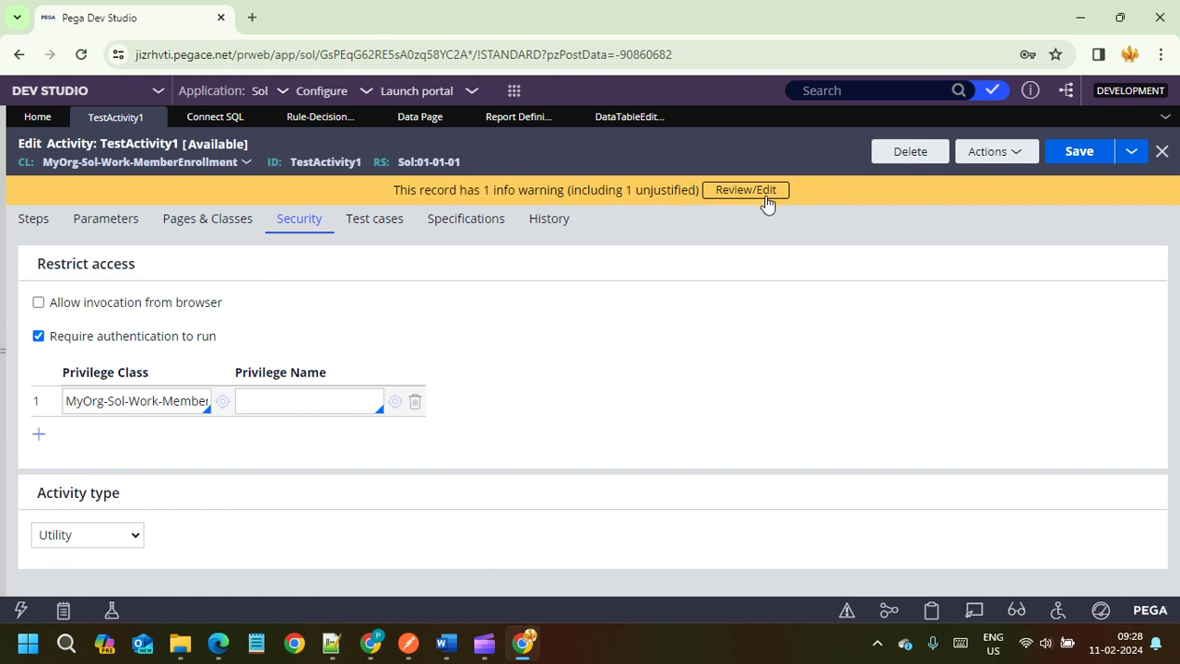
drag(495, 192, 548, 192)
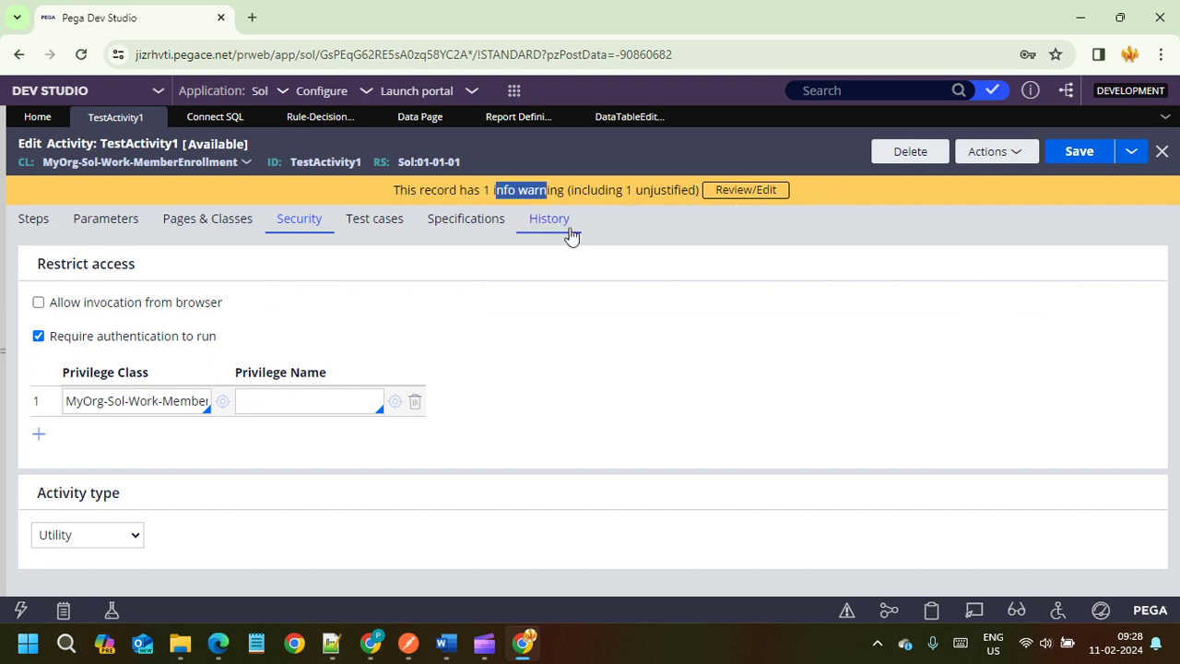
click(580, 200)
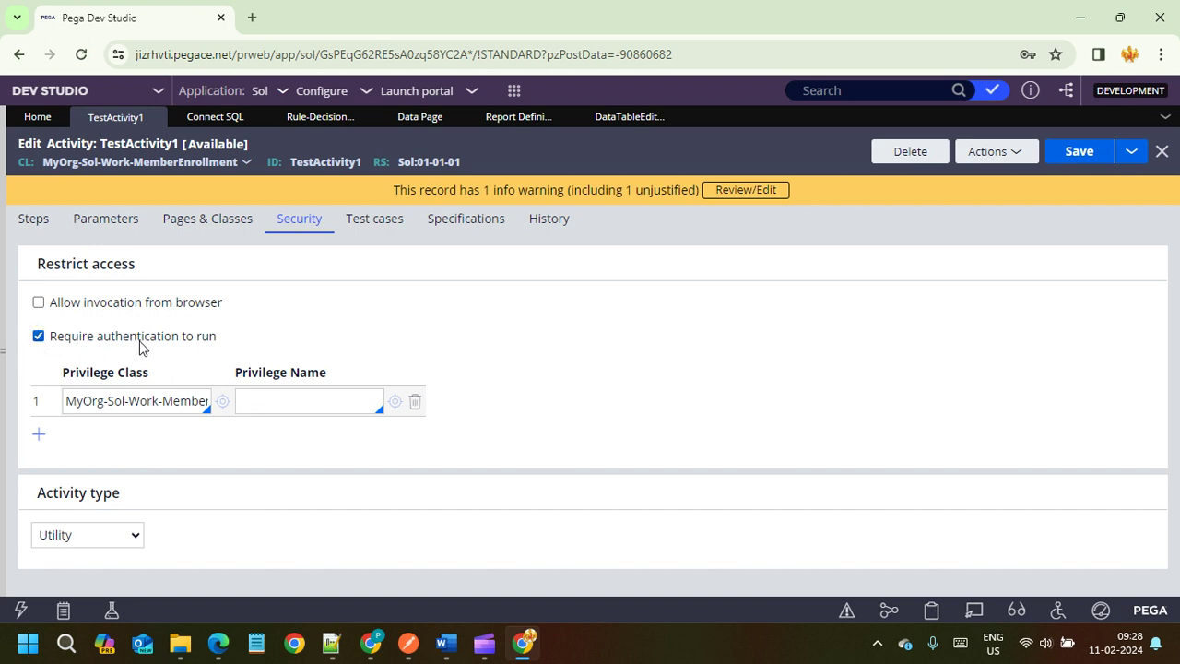
Save TestActivity1 without requiring authentication to review its security guardrail warning, and re-enable the requirement and save
click(39, 338)
click(1091, 156)
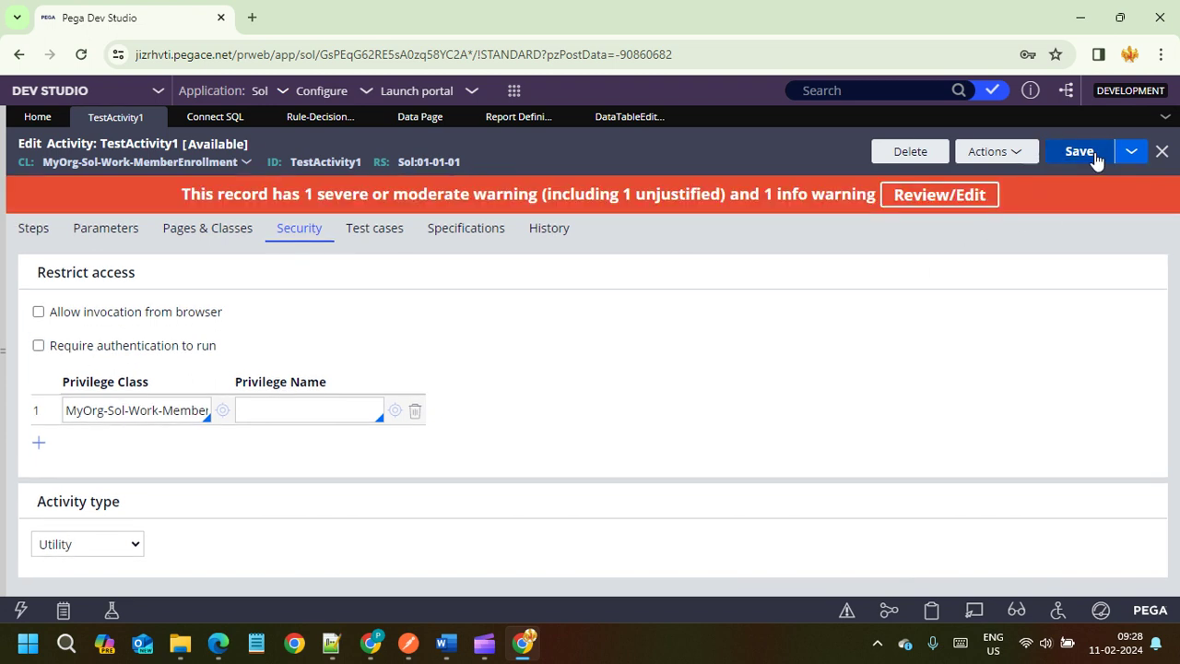
click(933, 197)
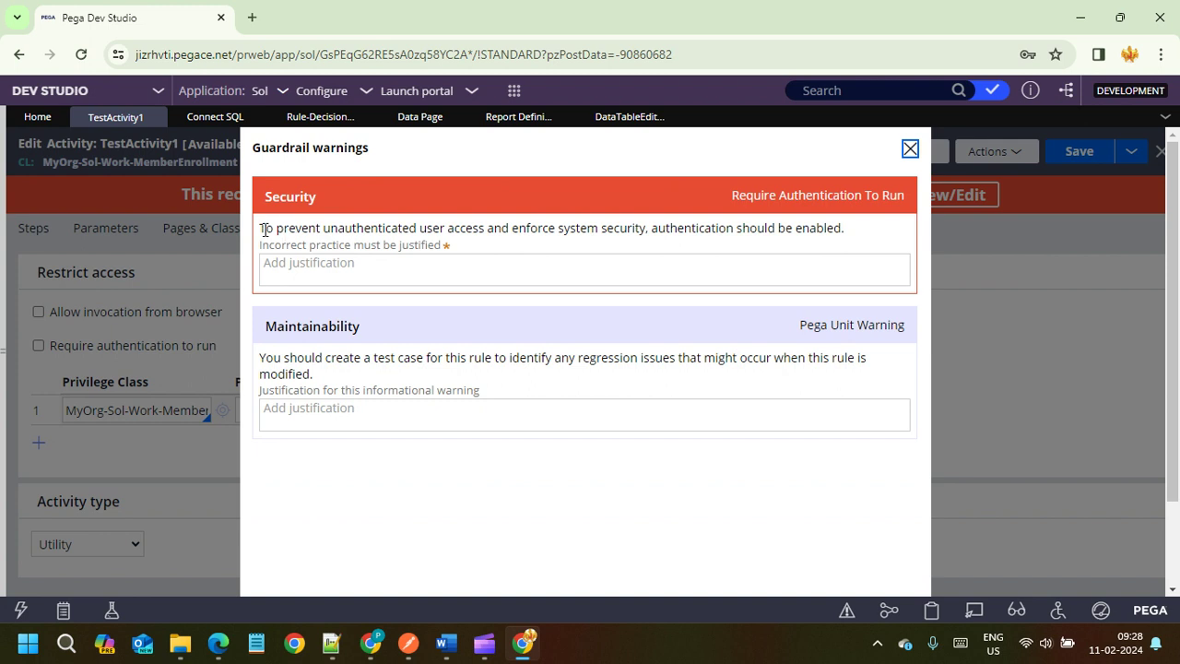
drag(266, 229, 587, 229)
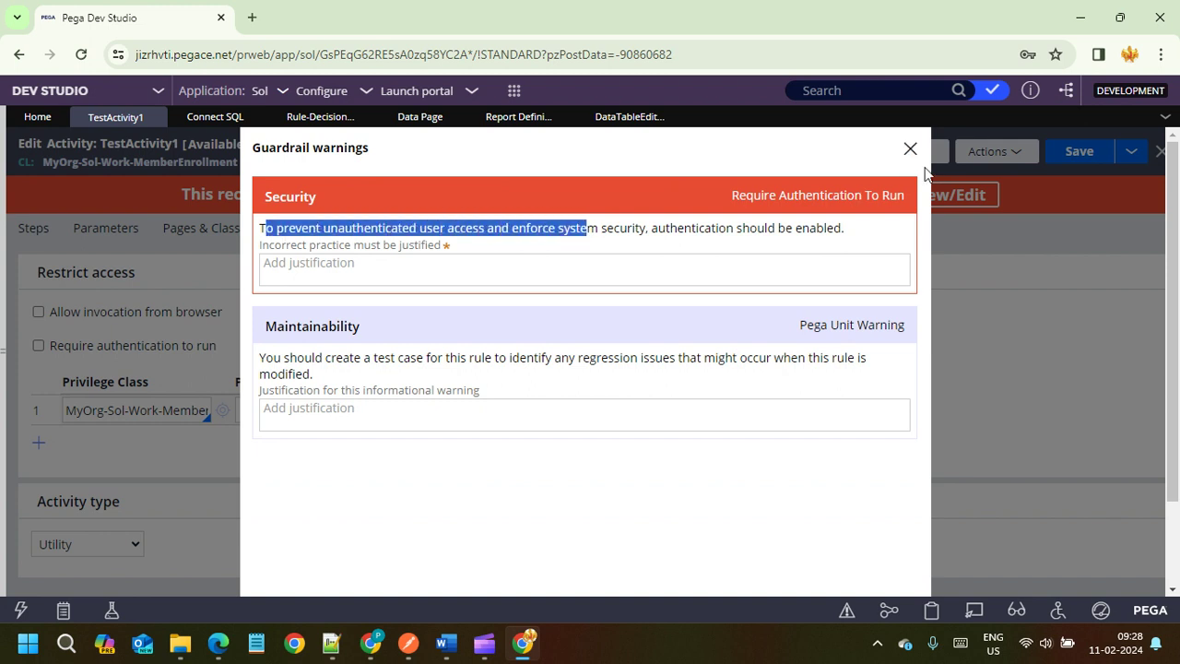
click(910, 149)
click(37, 345)
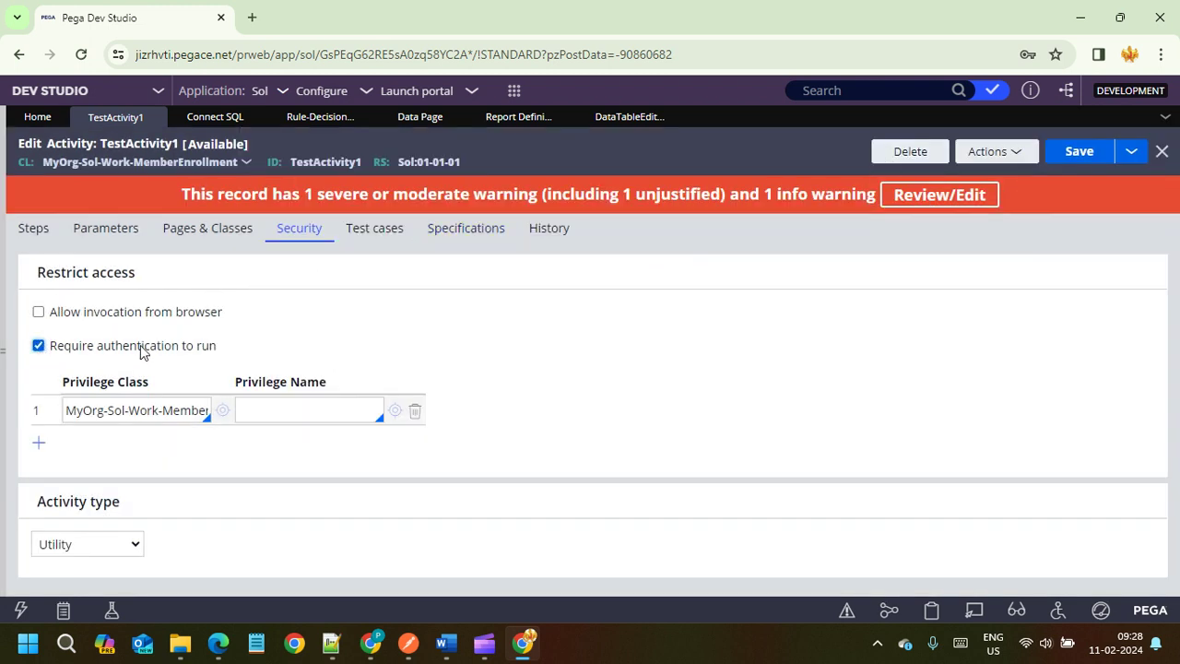
click(1069, 157)
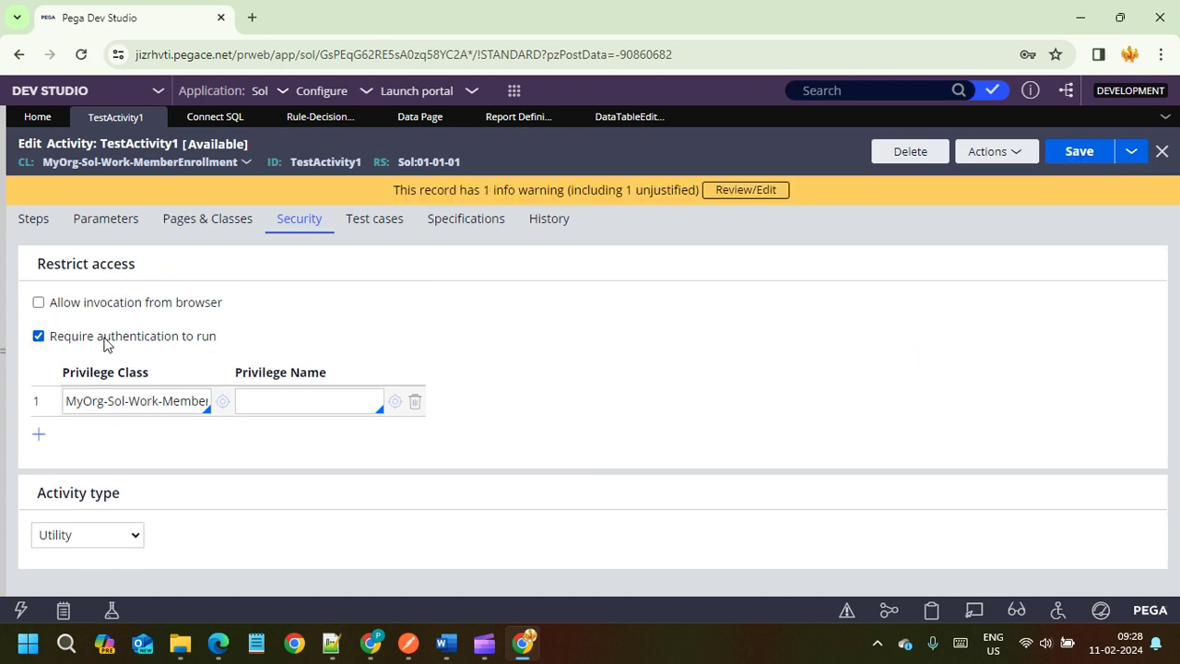
Allow invocation of TestActivity1 from the browser, try to save it without a privilege name and read the validation message
click(39, 304)
click(1106, 152)
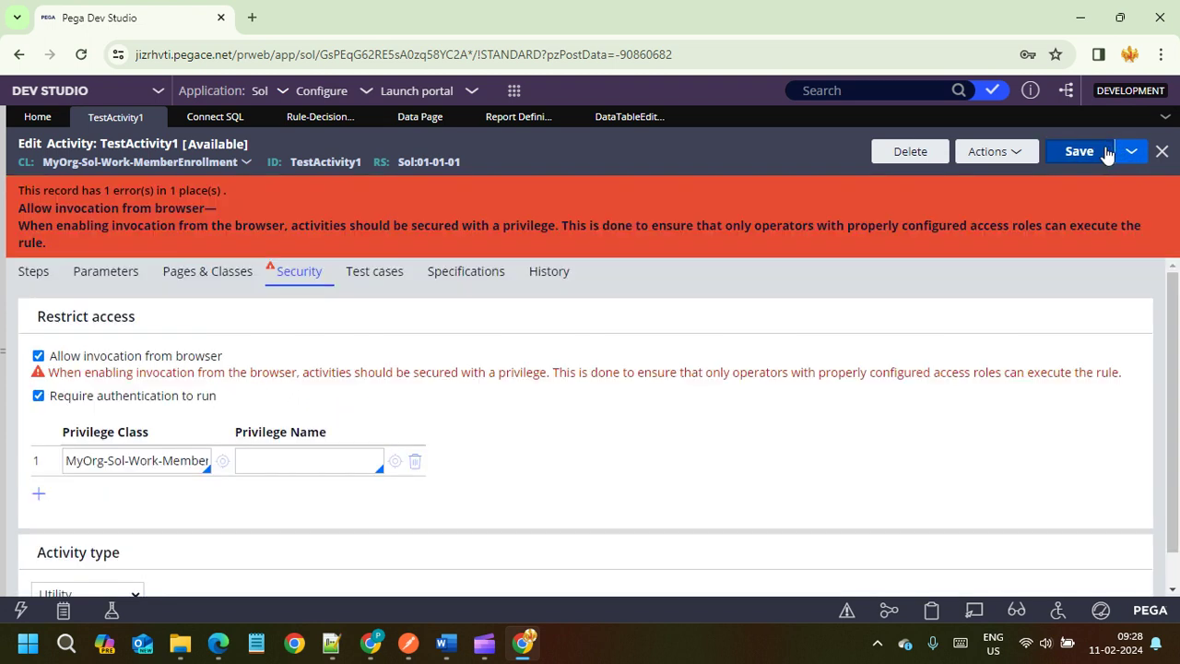
drag(67, 371, 1130, 380)
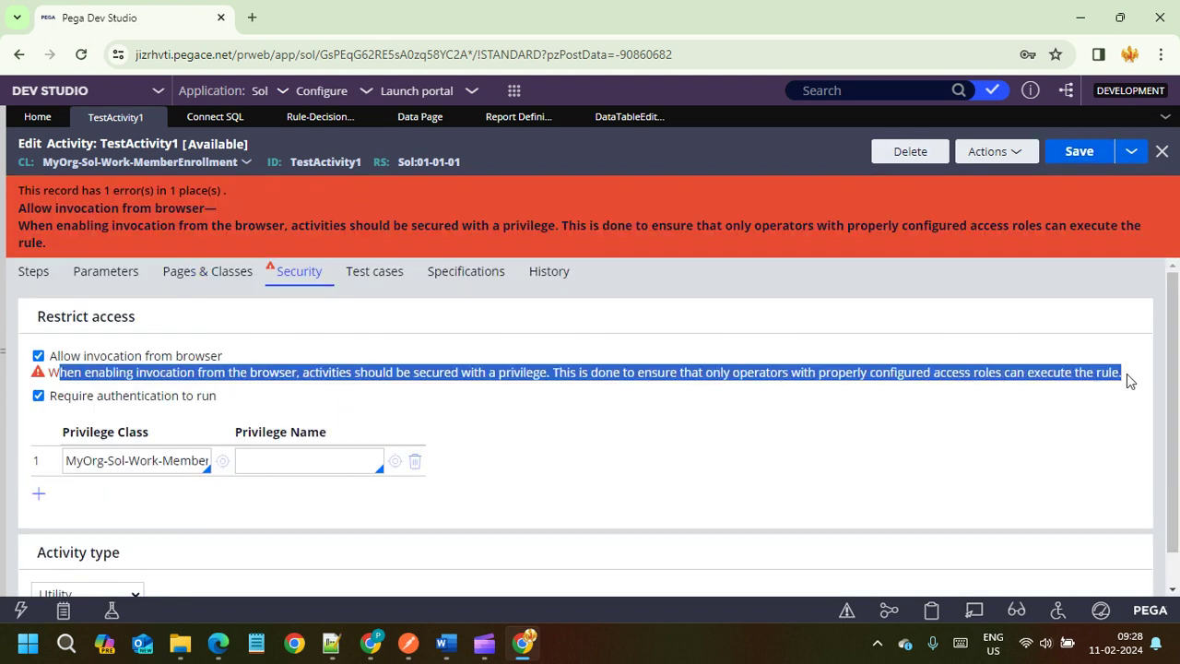
triple_click(1032, 372)
click(106, 373)
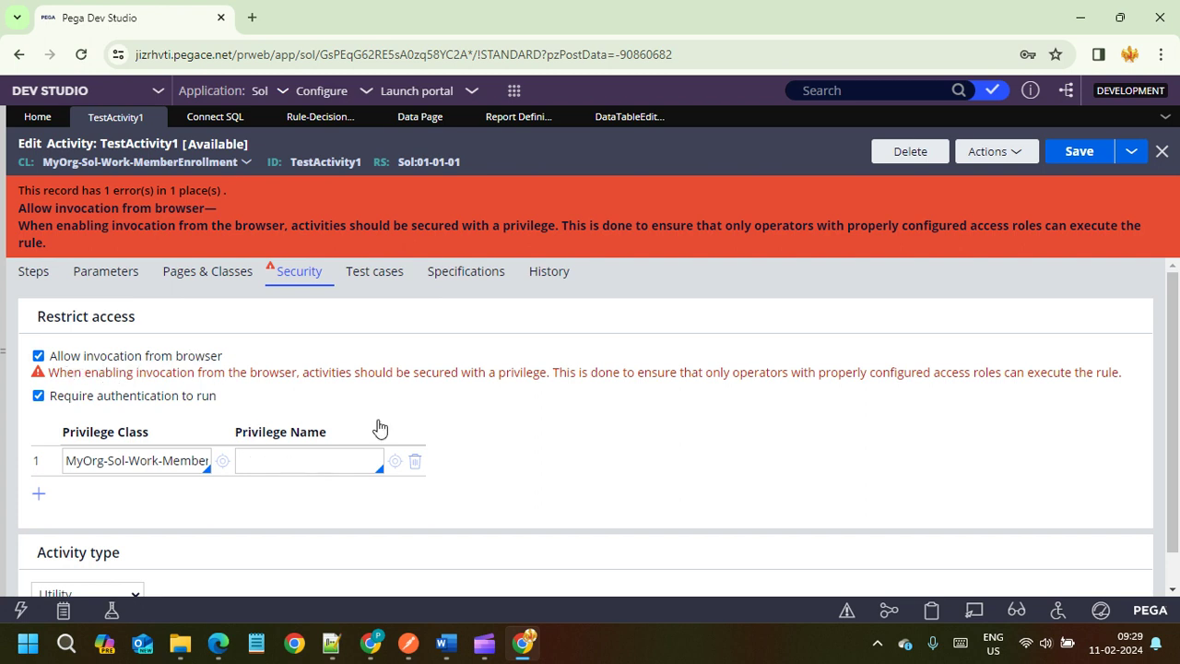
drag(550, 372, 301, 371)
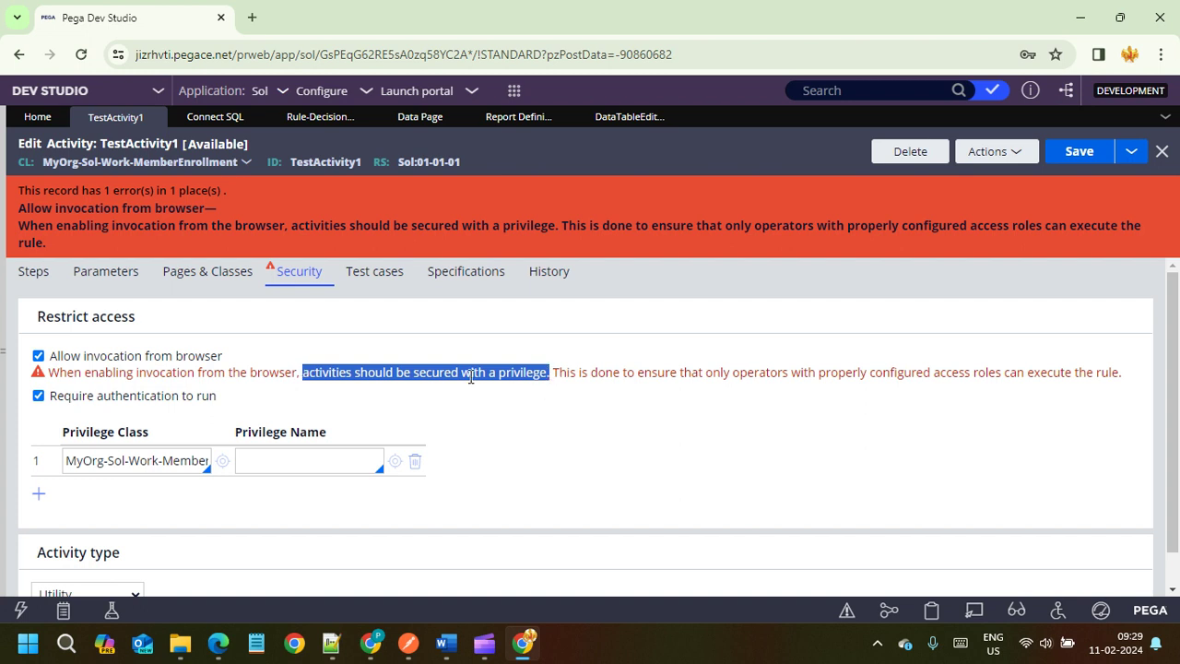
Set the privilege name of TestActivity1 to ActionChangeSatisfaction, save the rule and return to its steps
click(311, 464)
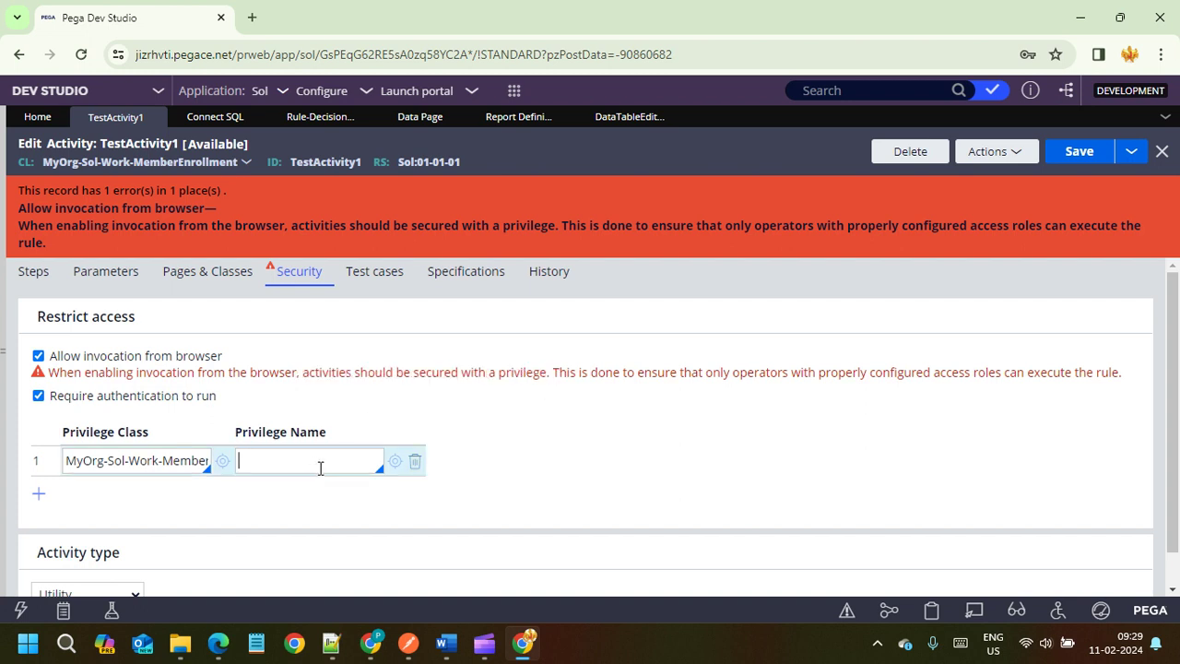
click(272, 462)
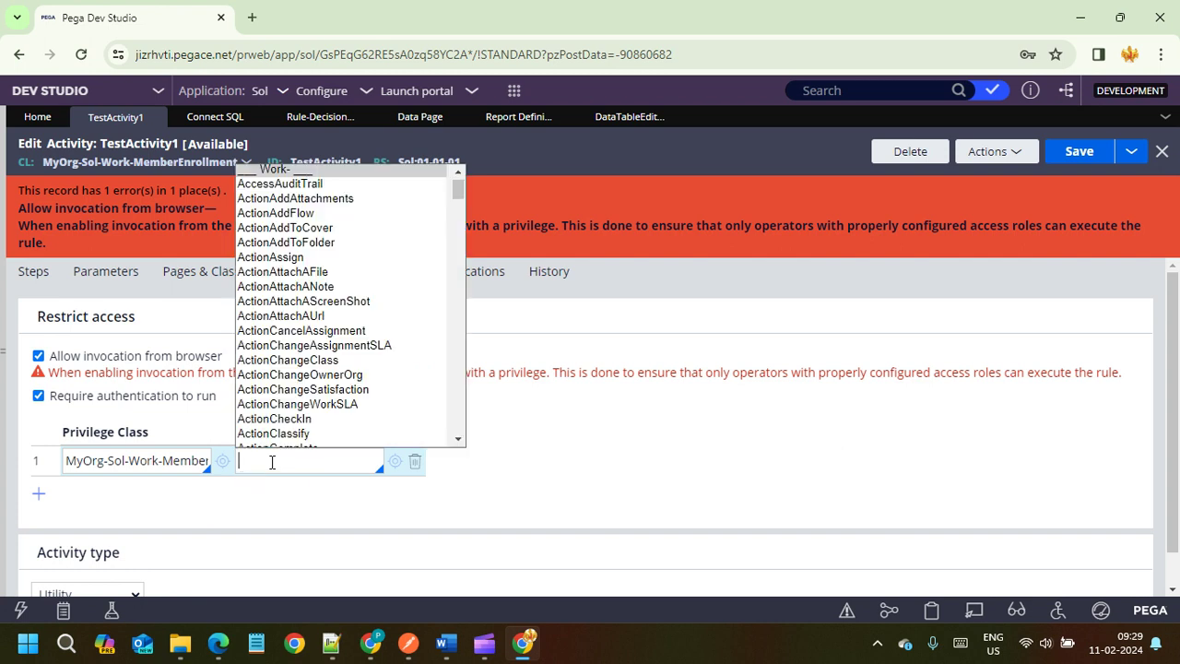
click(403, 391)
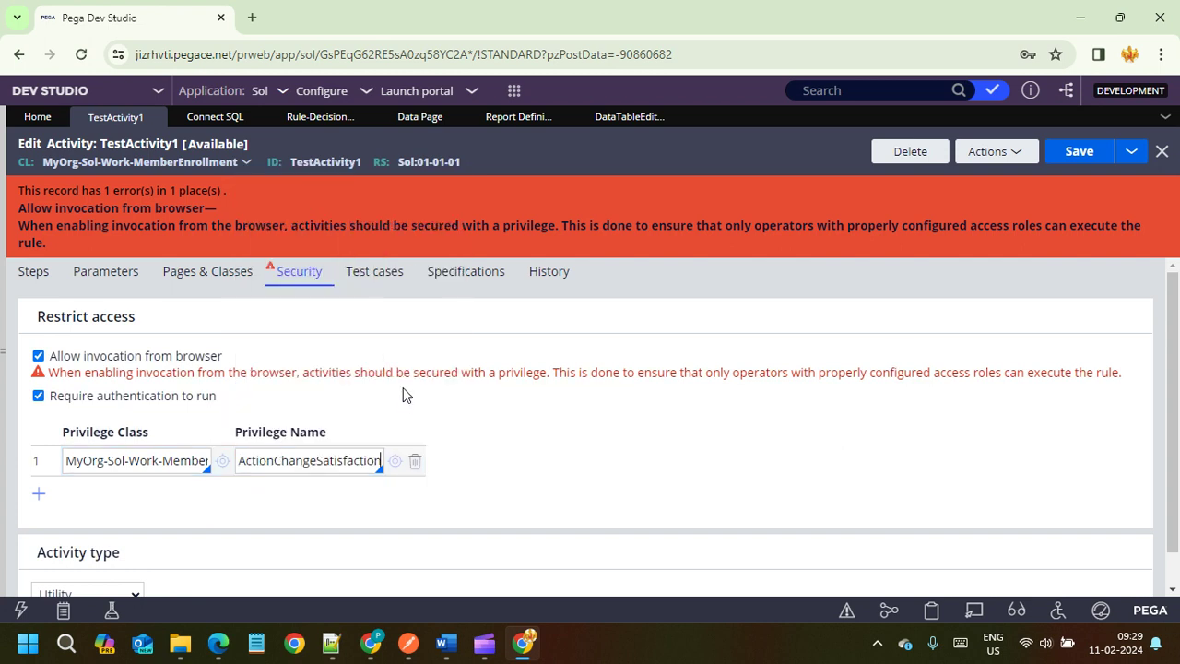
click(1078, 151)
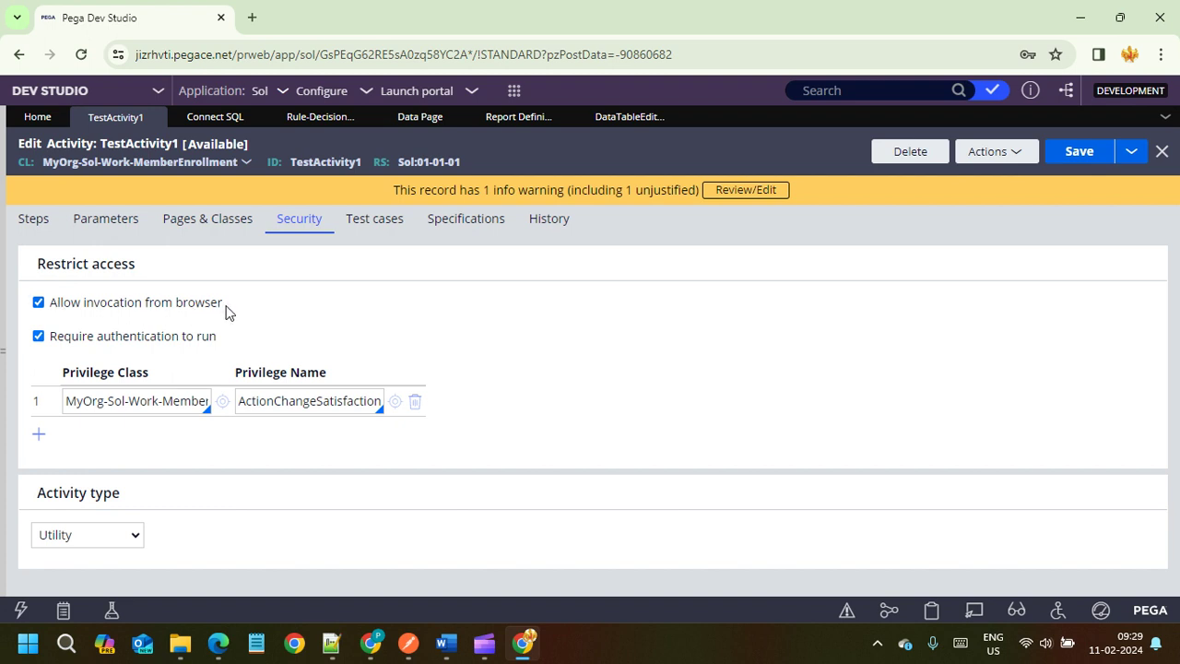
double_click(318, 400)
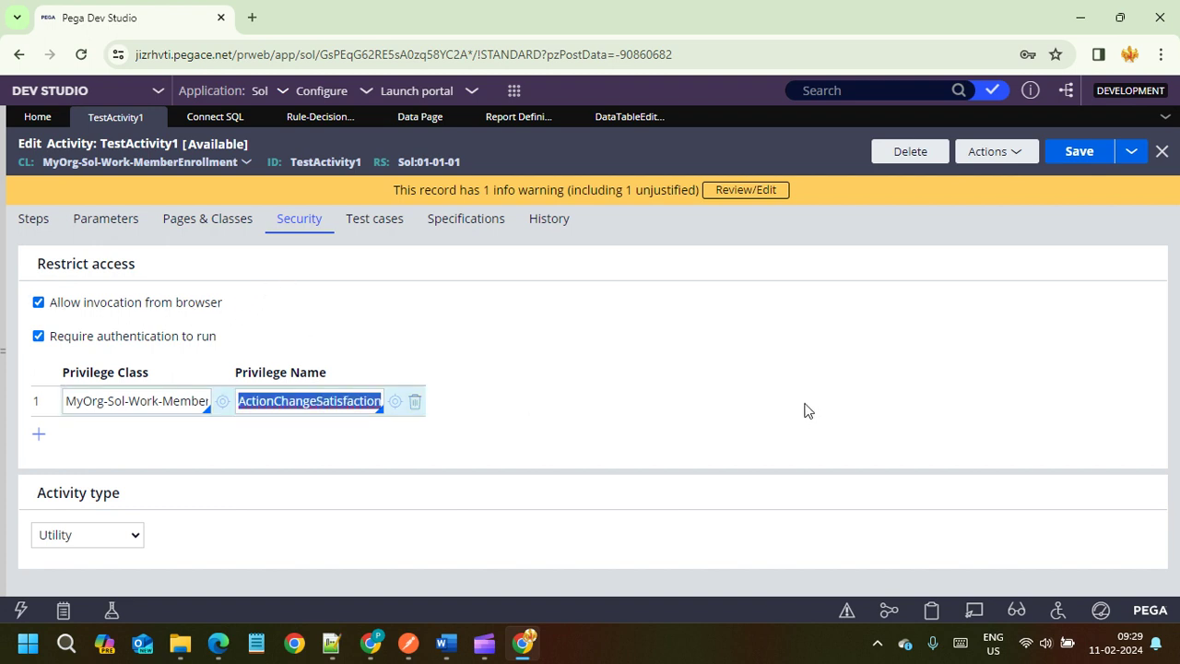
click(35, 226)
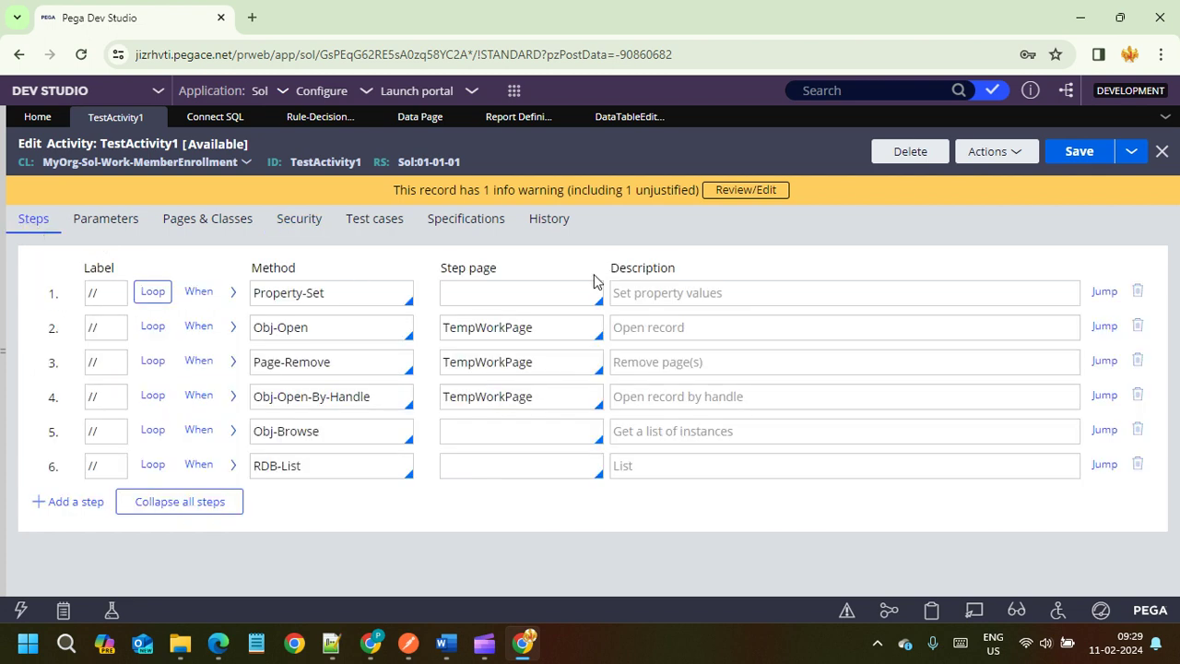